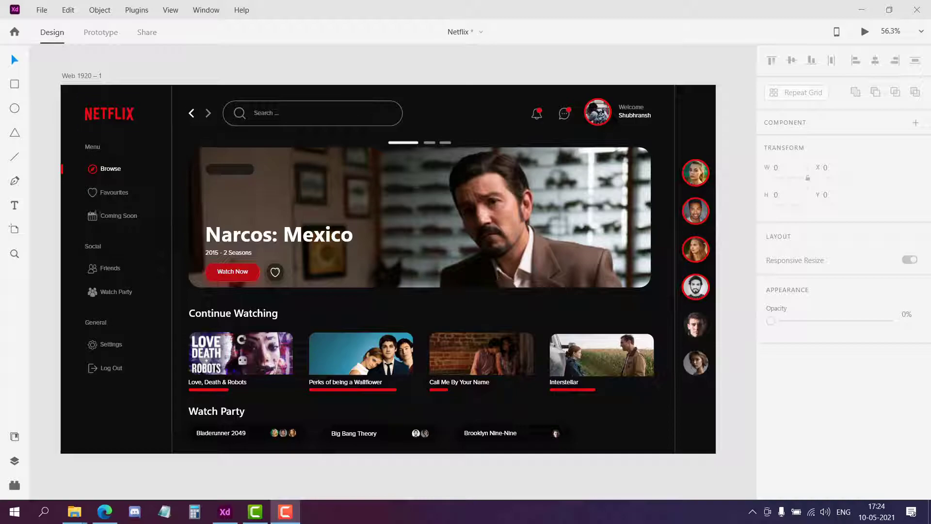
# - Create a new document with a Web 1920 artboard (1920 × 1080 px) and maximize its window
pyautogui.click(42, 13)
pyautogui.click(42, 13)
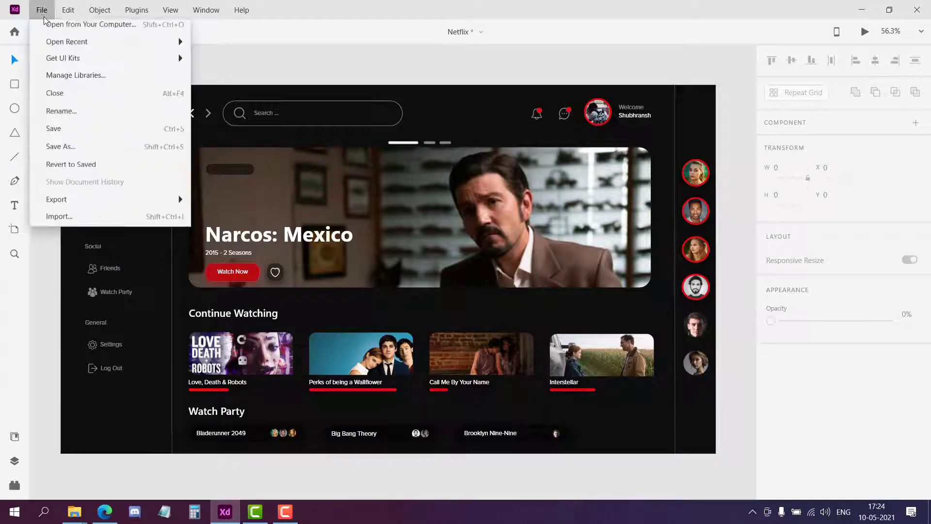
pyautogui.click(52, 33)
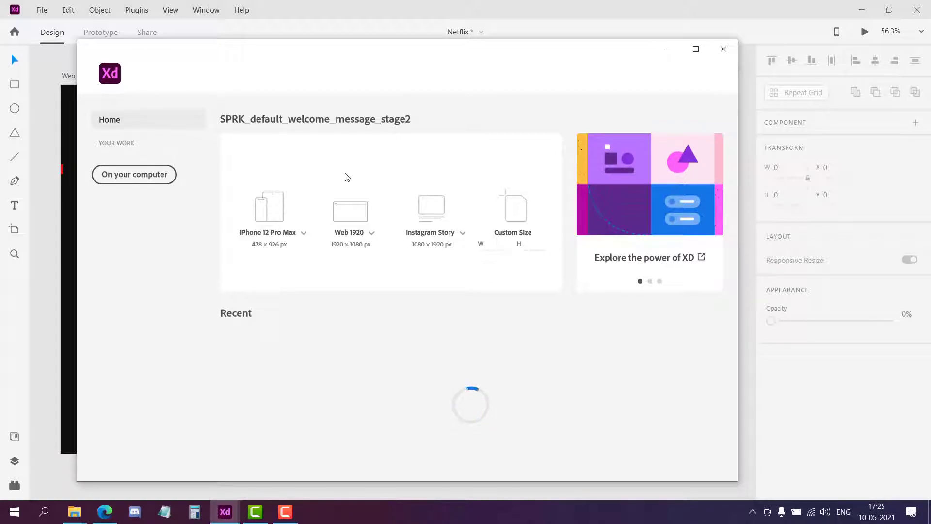
pyautogui.click(352, 222)
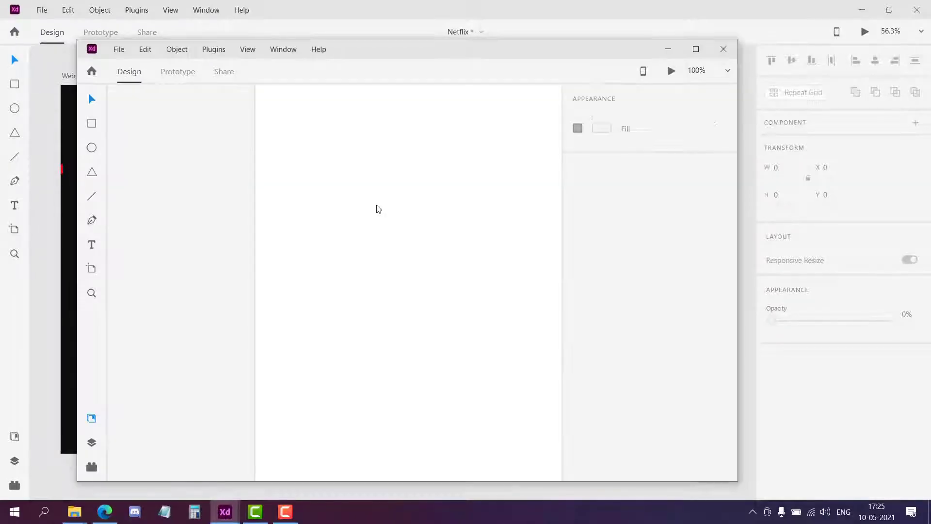
pyautogui.click(696, 49)
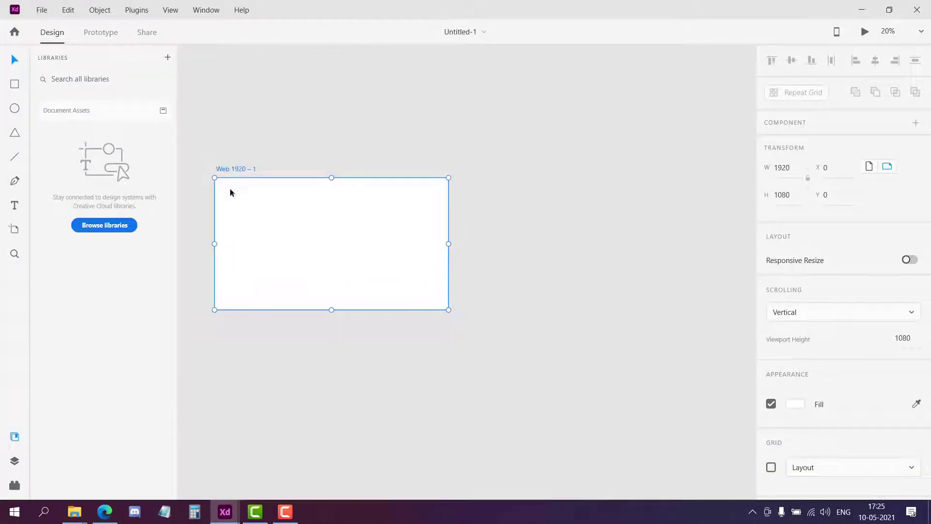
pyautogui.scroll(3, 316, 155)
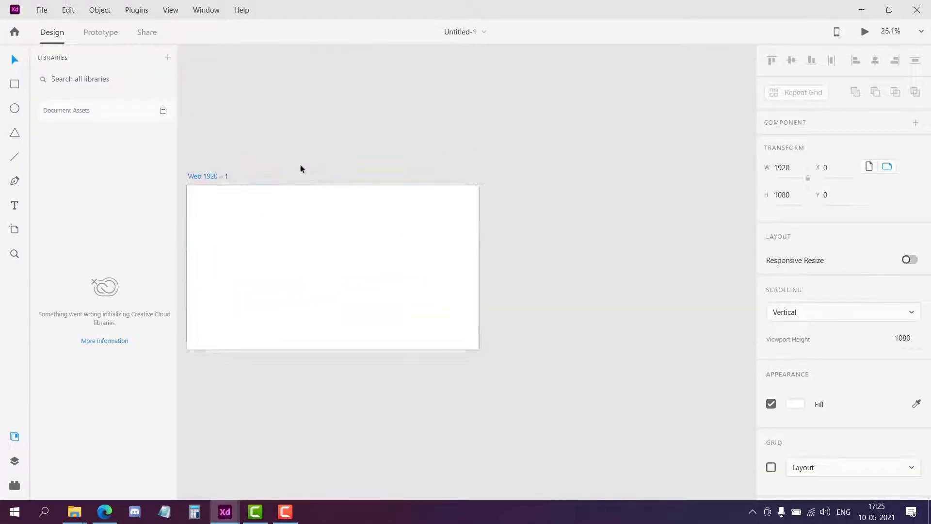
pyautogui.scroll(-3, 427, 283)
pyautogui.scroll(4, 207, 286)
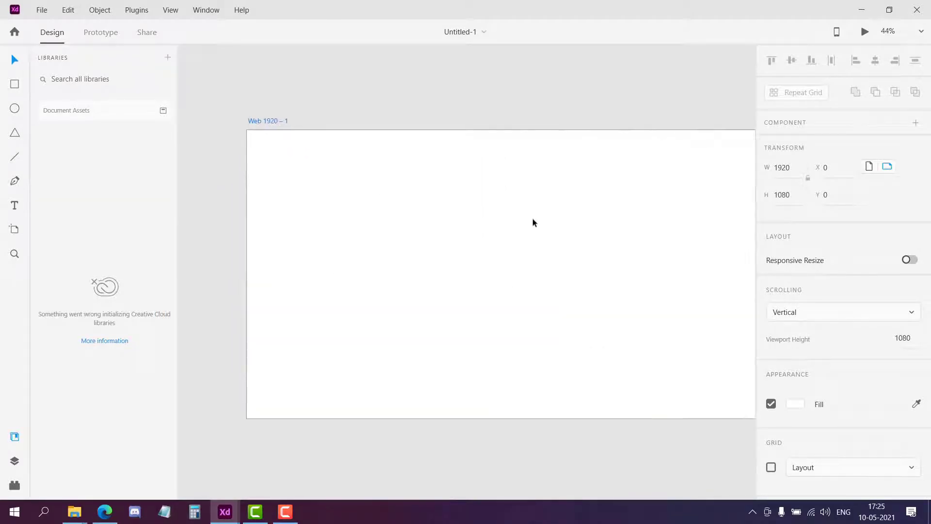
pyautogui.scroll(-2, 731, 278)
pyautogui.scroll(-2, 271, 290)
pyautogui.scroll(4, 535, 287)
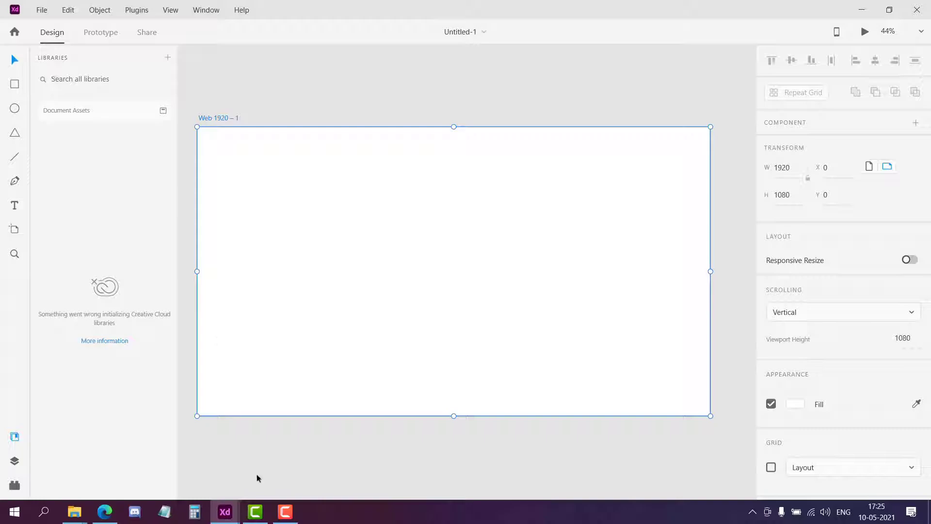
# - Check the finished Netflix reference design, then set the new artboard's fill color to #0E0E0E
pyautogui.click(225, 518)
pyautogui.click(187, 466)
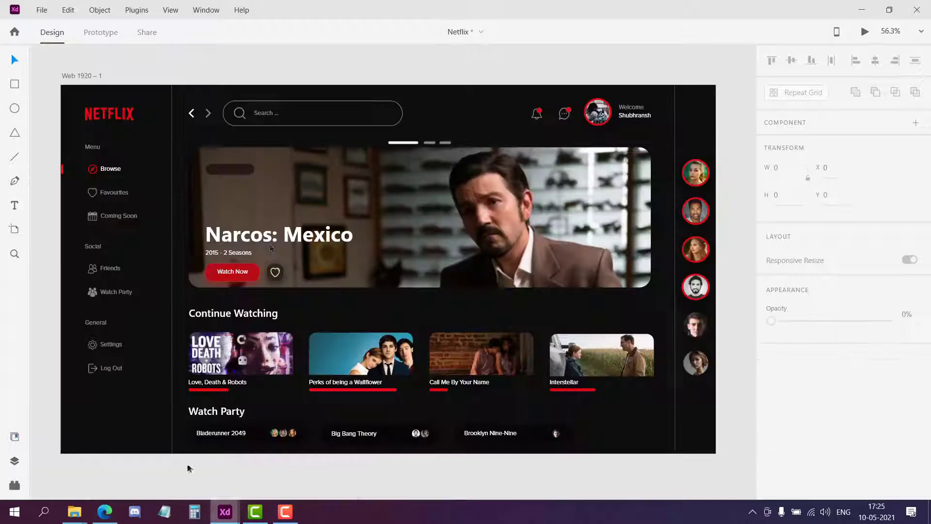
pyautogui.click(234, 518)
pyautogui.click(280, 470)
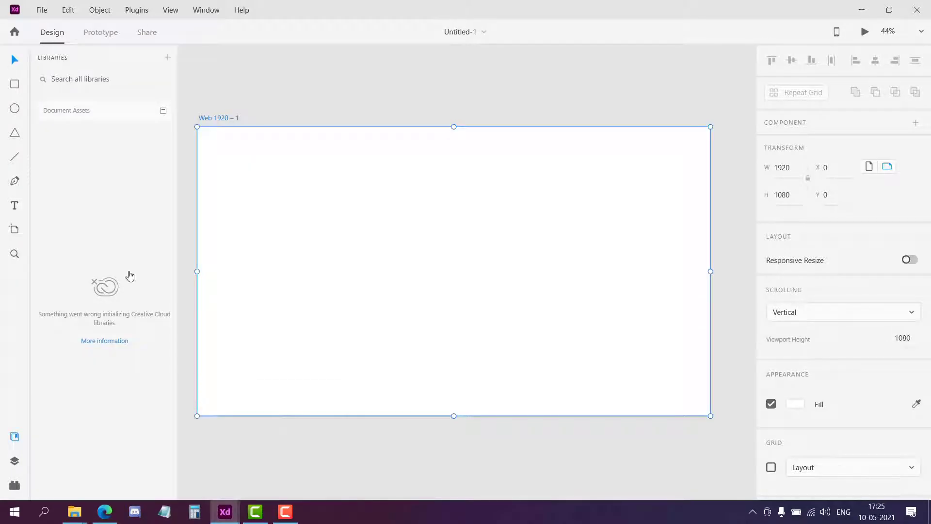
pyautogui.click(796, 404)
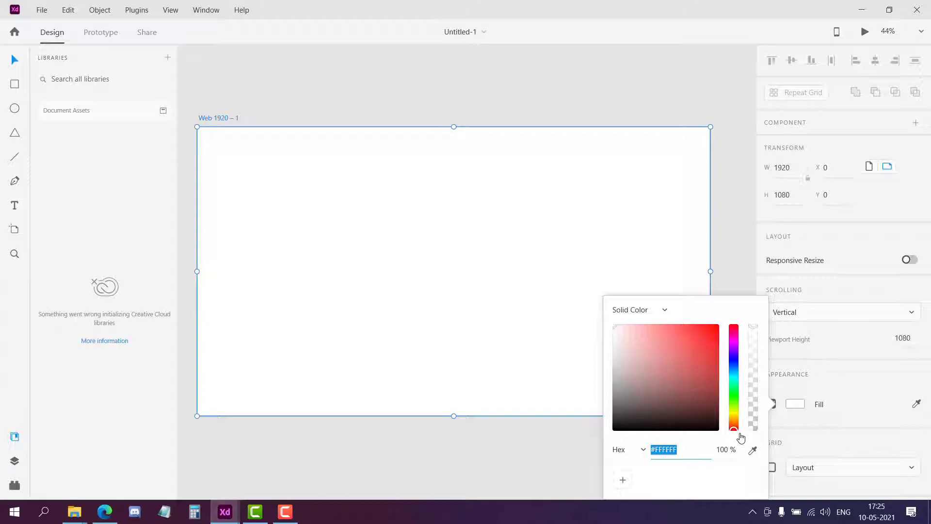
pyautogui.write('0e0e0e')
pyautogui.press('Return')
pyautogui.click(527, 113)
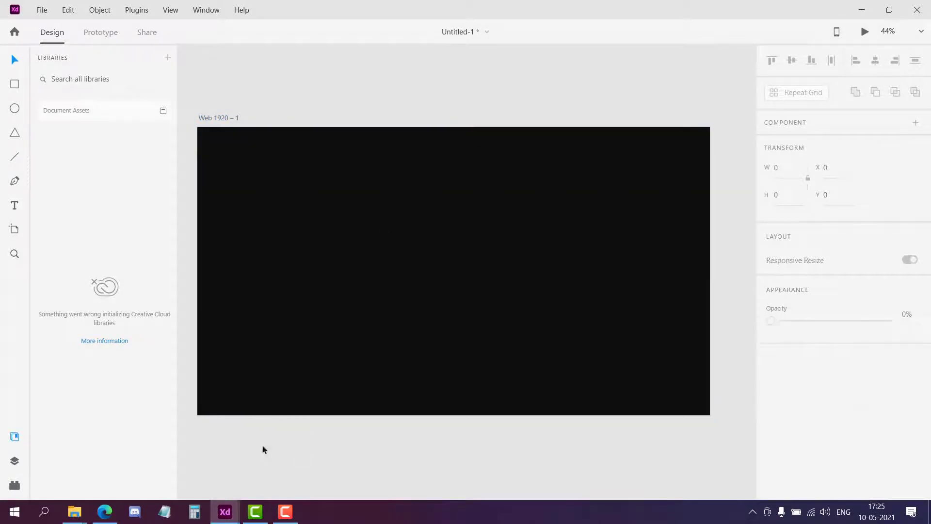
# - Draw a vertical line 1080 px high across the full artboard and place it at about X 322.5 as the sidebar divider
pyautogui.moveTo(225, 511)
pyautogui.click(190, 480)
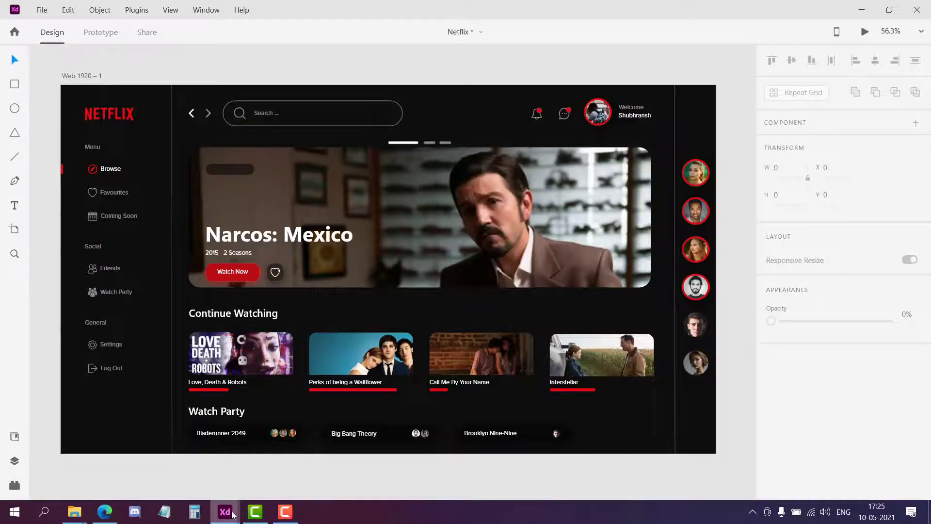
pyautogui.click(280, 451)
pyautogui.click(15, 157)
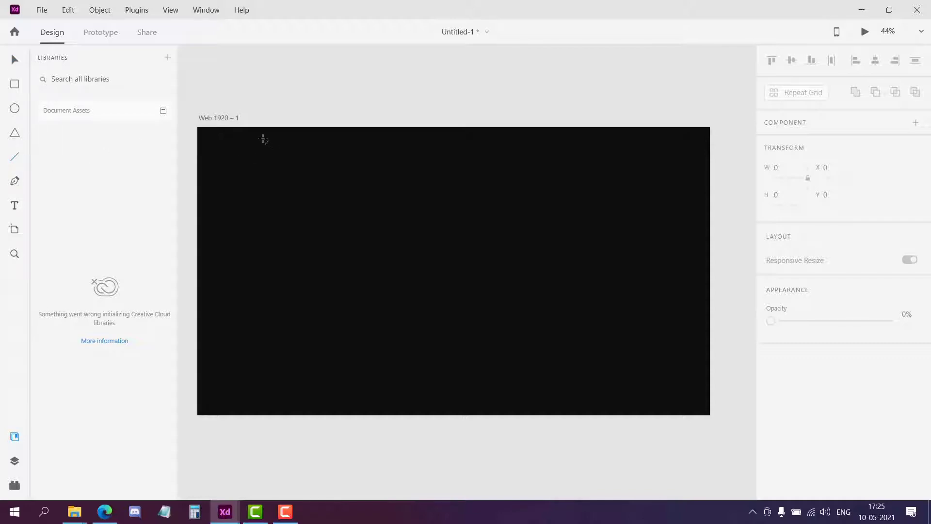
pyautogui.moveTo(200, 130)
pyautogui.mouseDown()
pyautogui.moveTo(189, 384)
pyautogui.moveTo(198, 415)
pyautogui.mouseUp()
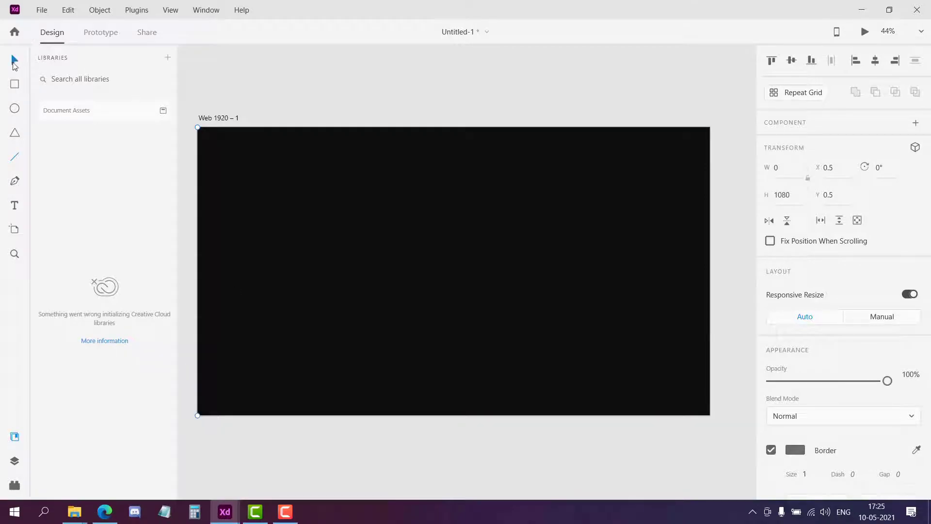
pyautogui.moveTo(198, 184); pyautogui.dragTo(285, 183)
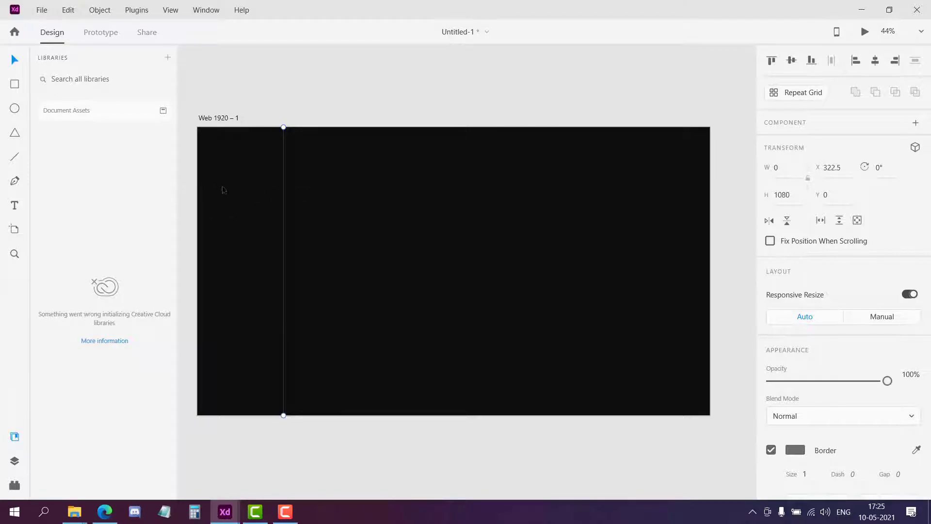
# - Import the NETFLIX logo PNG from the Netflix folder on the Desktop
pyautogui.click(42, 10)
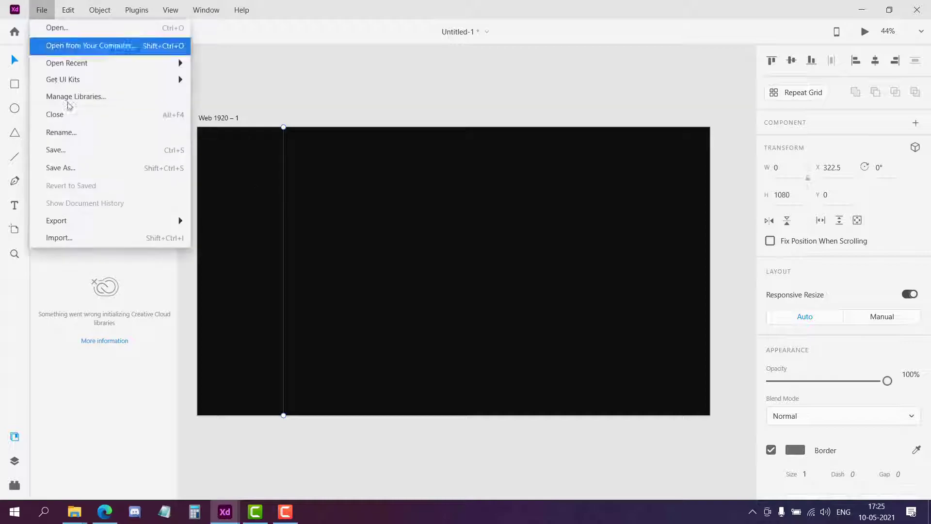
pyautogui.click(89, 251)
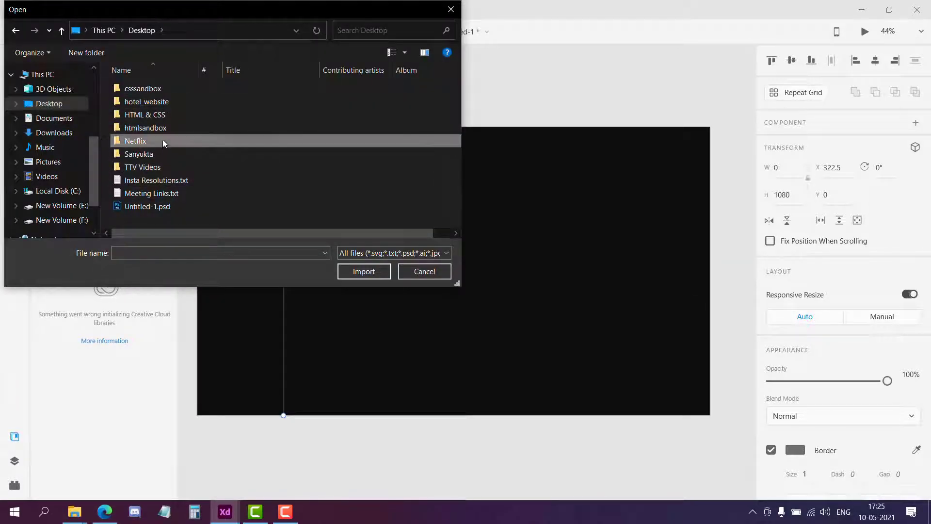
pyautogui.doubleClick(162, 141)
pyautogui.click(404, 53)
pyautogui.click(451, 34)
pyautogui.click(165, 108)
pyautogui.click(364, 271)
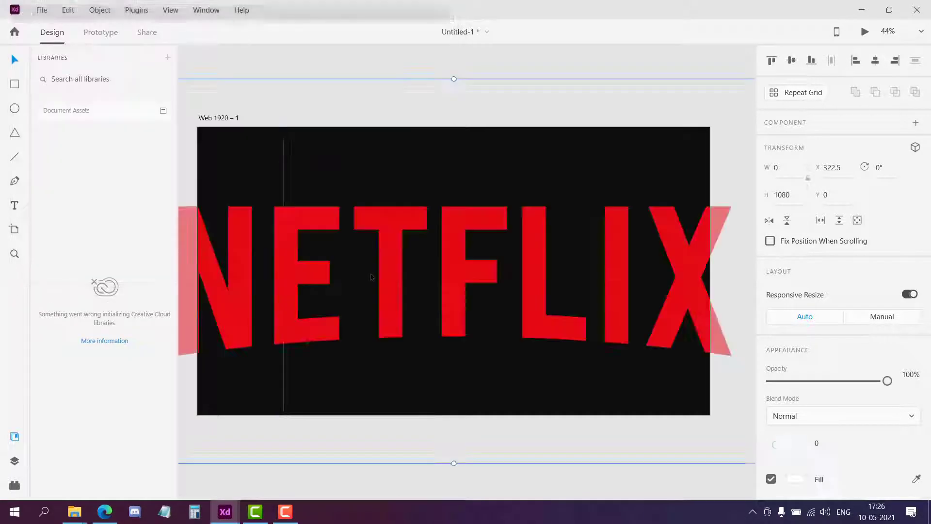
# - Scale the logo down to fit near the top of the sidebar and shift the divider line to X 327.5
pyautogui.moveTo(500, 267); pyautogui.dragTo(369, 267)
pyautogui.moveTo(665, 57); pyautogui.dragTo(331, 288)
pyautogui.moveTo(185, 352); pyautogui.dragTo(581, 257)
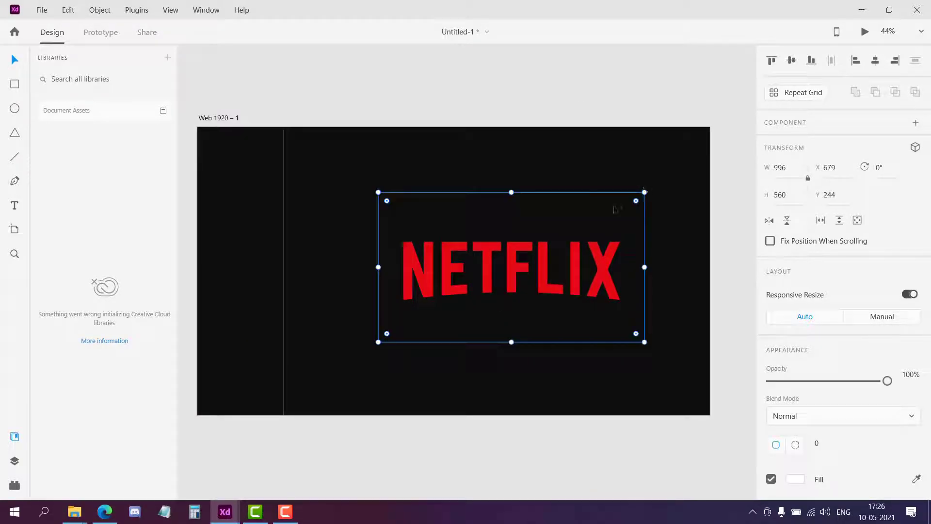
pyautogui.moveTo(645, 190); pyautogui.dragTo(285, 161)
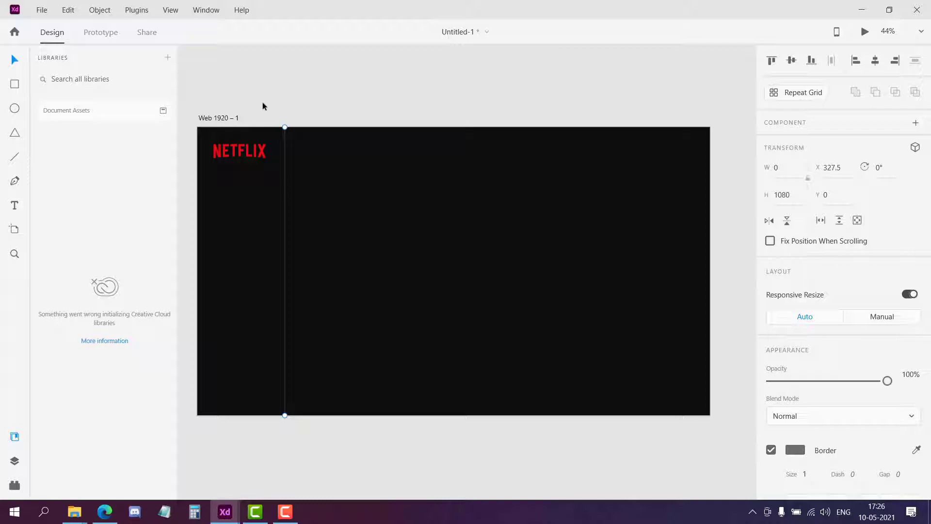
# - Add the text "Menu" on the artboard and set its font to Proxima Nova
pyautogui.click(461, 254)
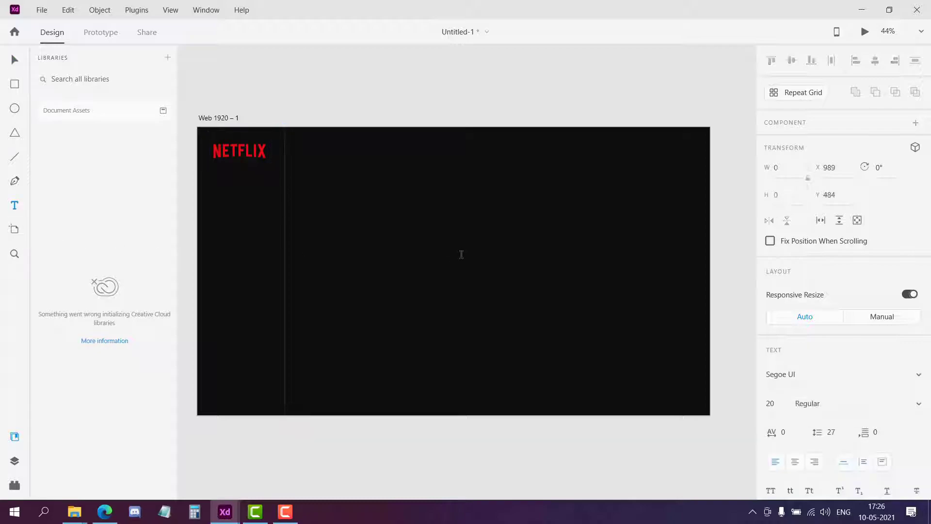
pyautogui.hotkey('ctrl', 'a')
pyautogui.click(822, 372)
pyautogui.write('Pro')
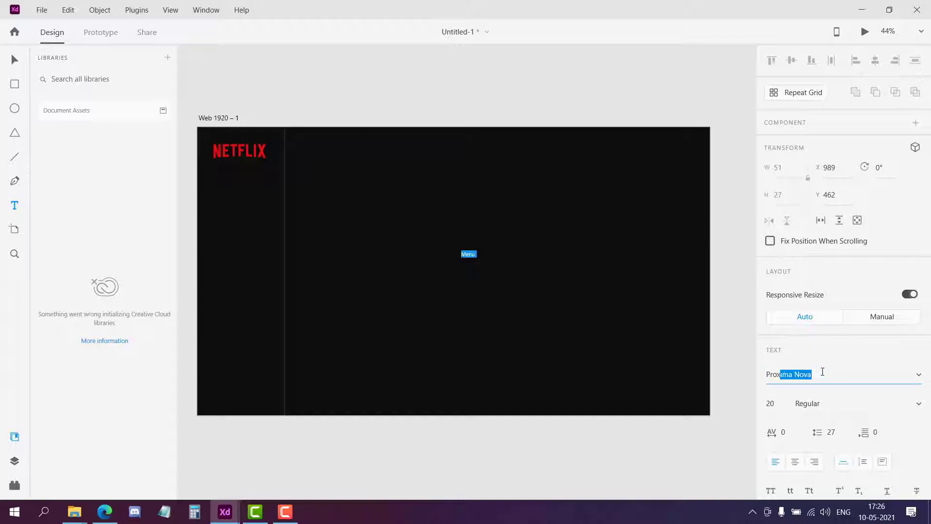
pyautogui.press('Return')
pyautogui.press('Escape')
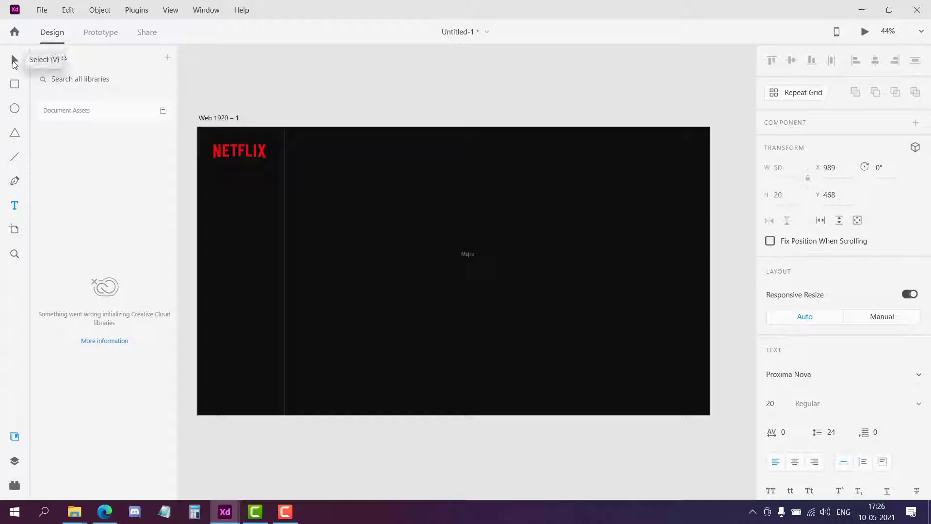
pyautogui.click(14, 59)
# - Set the Menu text's fill to #FFFFFF and its opacity to 50%
pyautogui.scroll(-5, 825, 418)
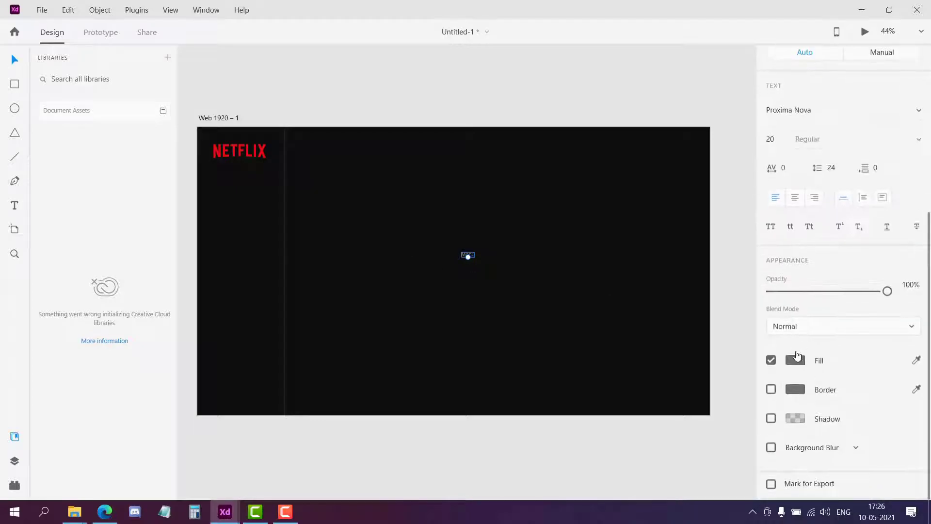
pyautogui.click(795, 360)
pyautogui.write('ffffff')
pyautogui.press('Return')
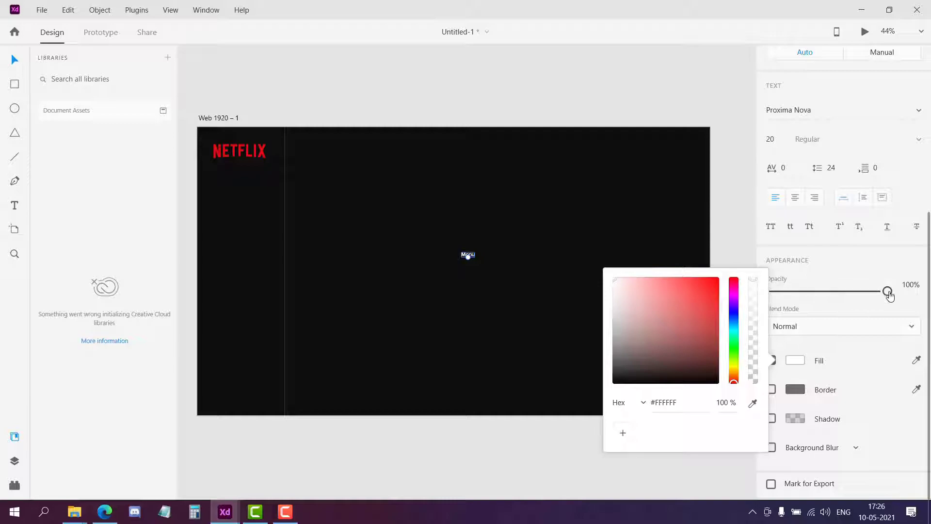
pyautogui.click(910, 284)
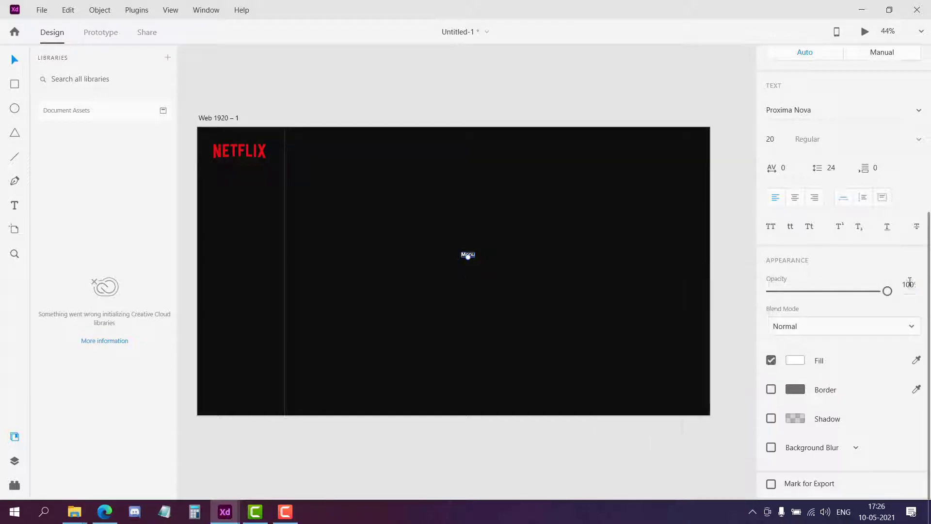
pyautogui.write('50')
pyautogui.press('Return')
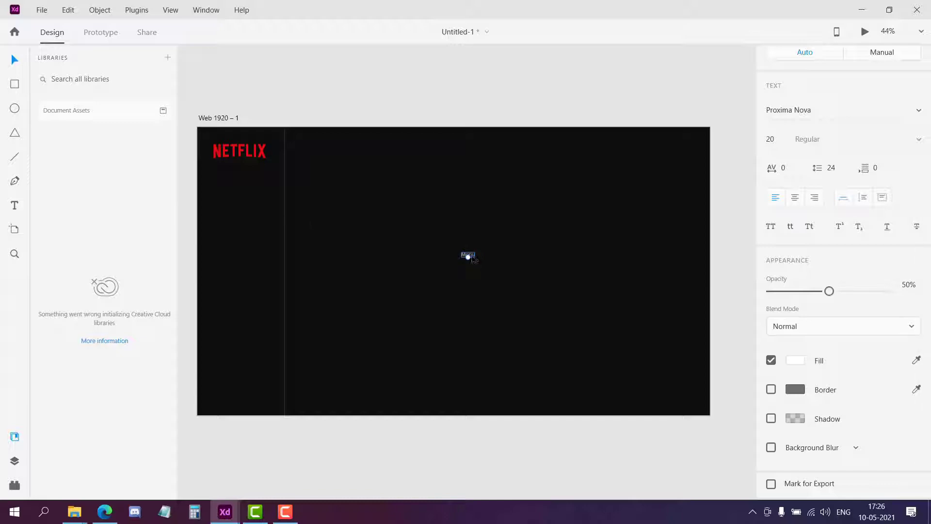
# - Place the Menu label below the logo in the sidebar and move the artboard to X -114, Y -118
pyautogui.moveTo(472, 258); pyautogui.dragTo(221, 179)
pyautogui.scroll(2, 193, 270)
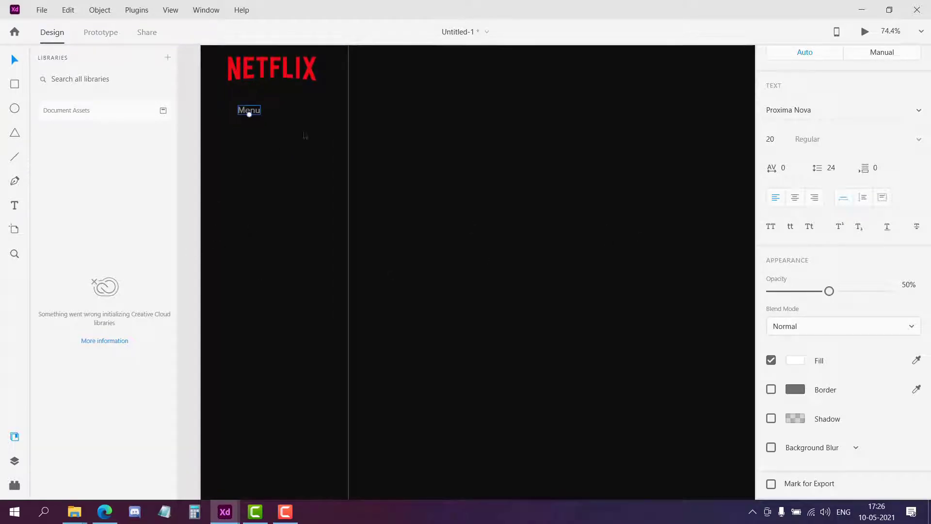
pyautogui.scroll(-1, 371, 262)
pyautogui.scroll(2, 283, 178)
pyautogui.scroll(-2, 271, 127)
pyautogui.moveTo(285, 129); pyautogui.dragTo(343, 254)
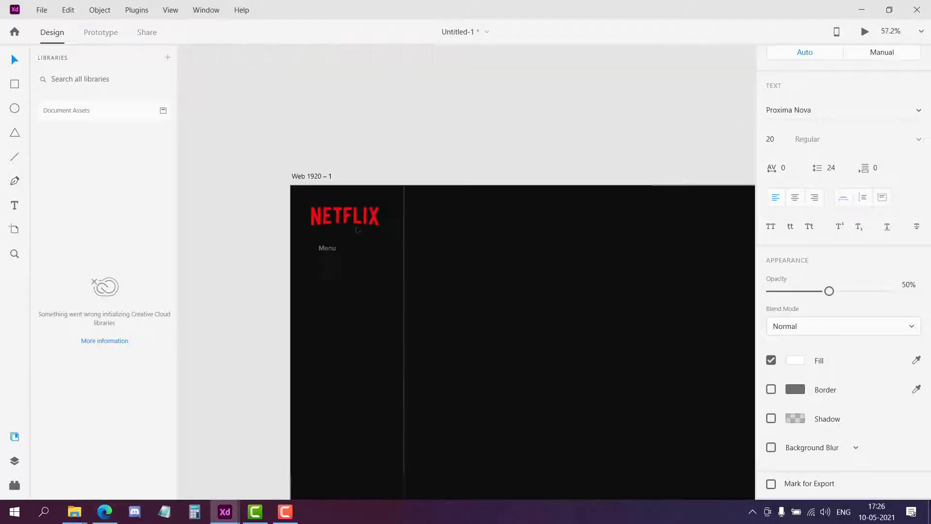
pyautogui.scroll(2, 364, 262)
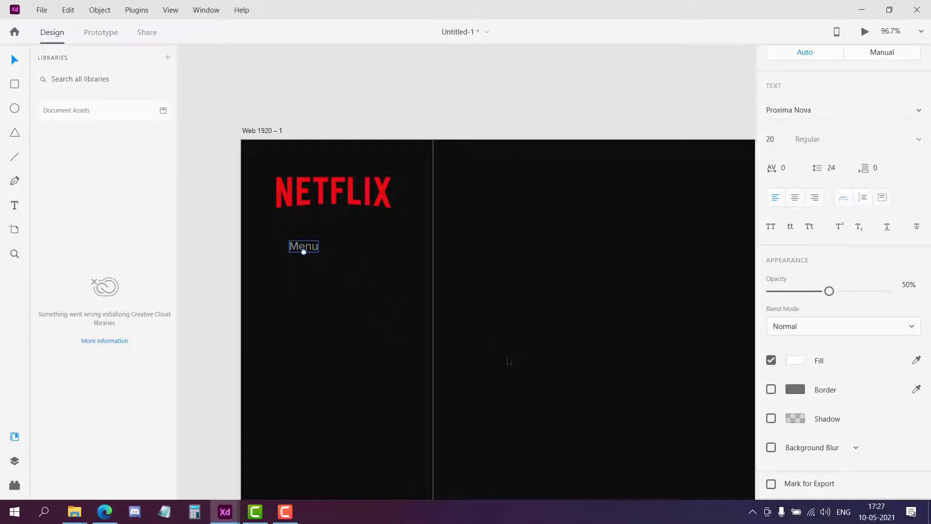
pyautogui.scroll(-1, 455, 158)
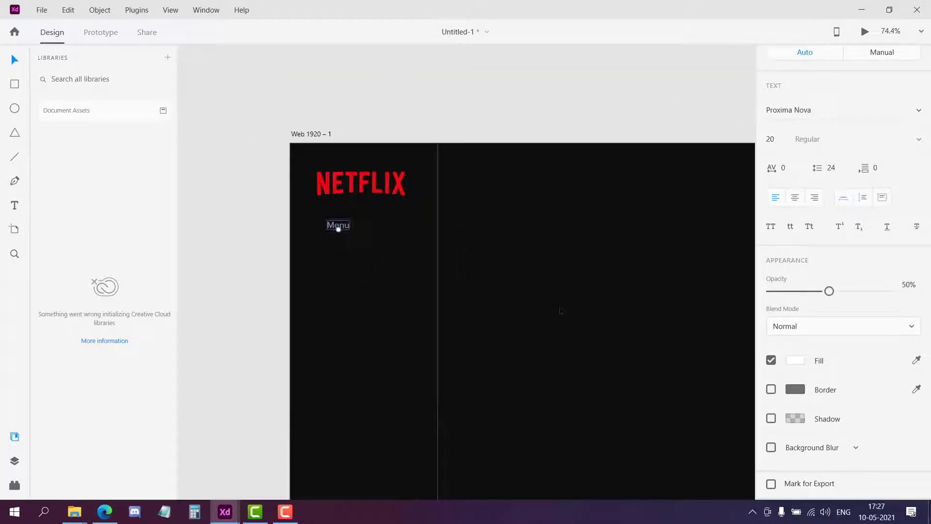
pyautogui.moveTo(314, 138); pyautogui.dragTo(264, 84)
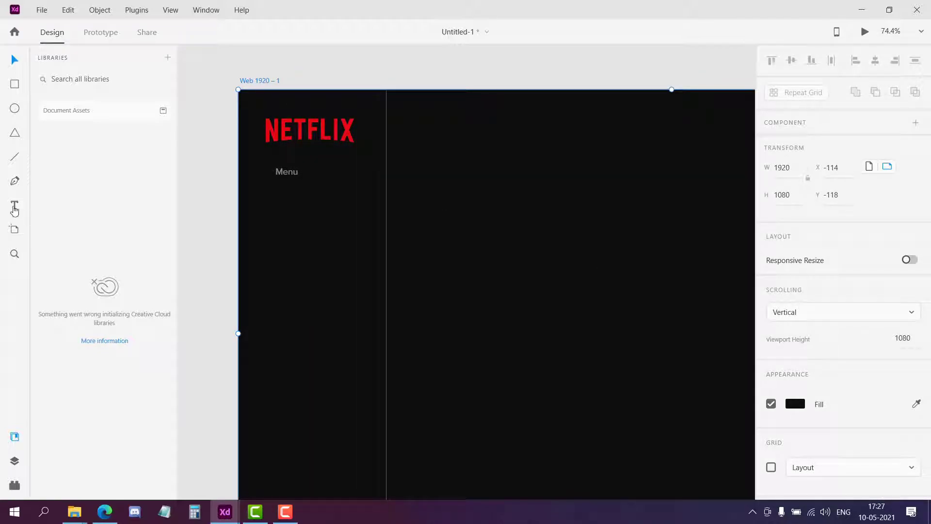
# - Add the text "Browse" below the Menu label in the sidebar, at X 107, Y 225
pyautogui.click(286, 239)
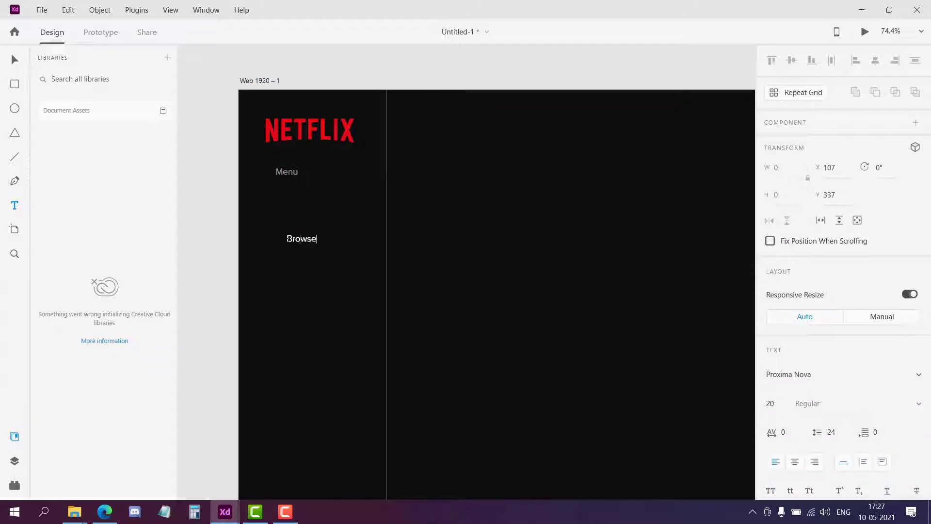
pyautogui.click(15, 61)
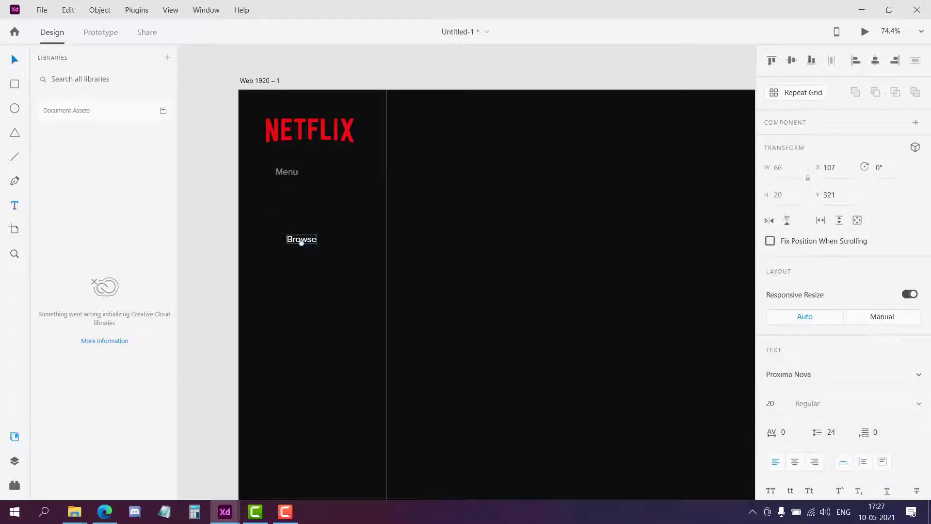
pyautogui.moveTo(302, 241); pyautogui.dragTo(310, 202)
# - Import compass.svg from the Netflix folder on the Desktop onto the artboard
pyautogui.click(42, 10)
pyautogui.click(46, 256)
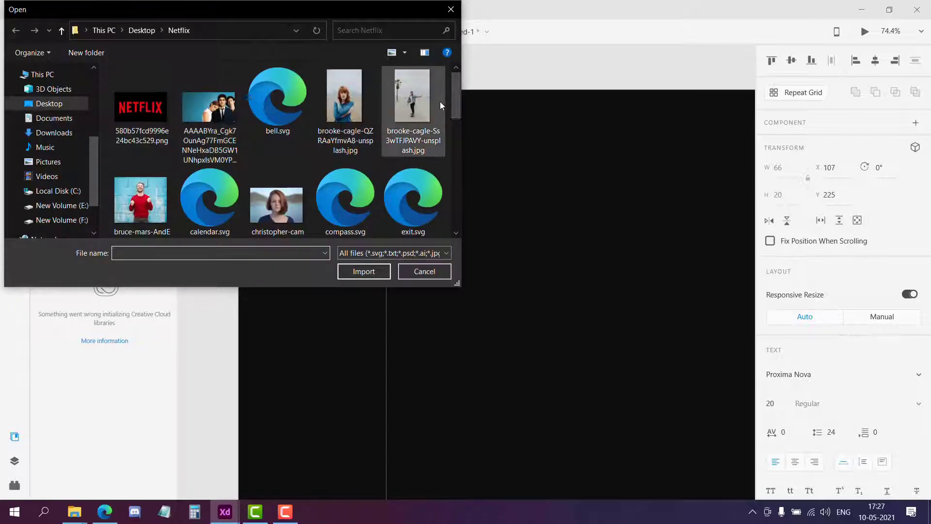
pyautogui.moveTo(452, 97)
pyautogui.mouseDown()
pyautogui.moveTo(451, 132)
pyautogui.moveTo(456, 101)
pyautogui.mouseUp()
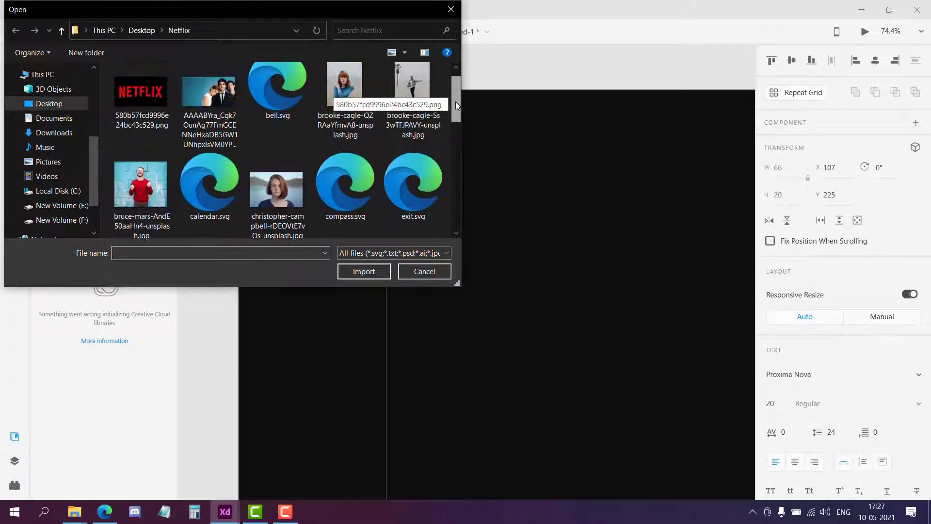
pyautogui.click(345, 180)
pyautogui.click(362, 271)
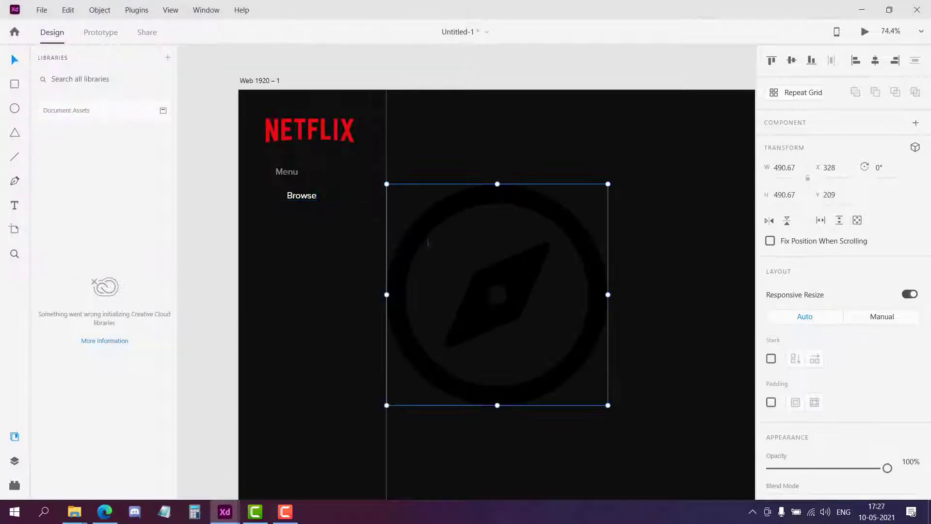
# - Switch to Flaticon in the browser, search for "compass", view an icon's SVG download options and return to Adobe XD
pyautogui.click(104, 512)
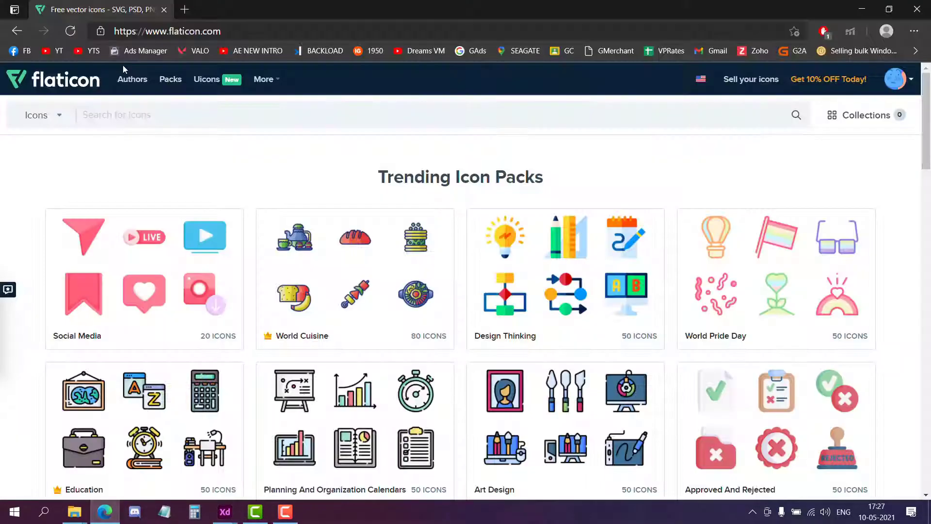
pyautogui.write('compass')
pyautogui.press('Return')
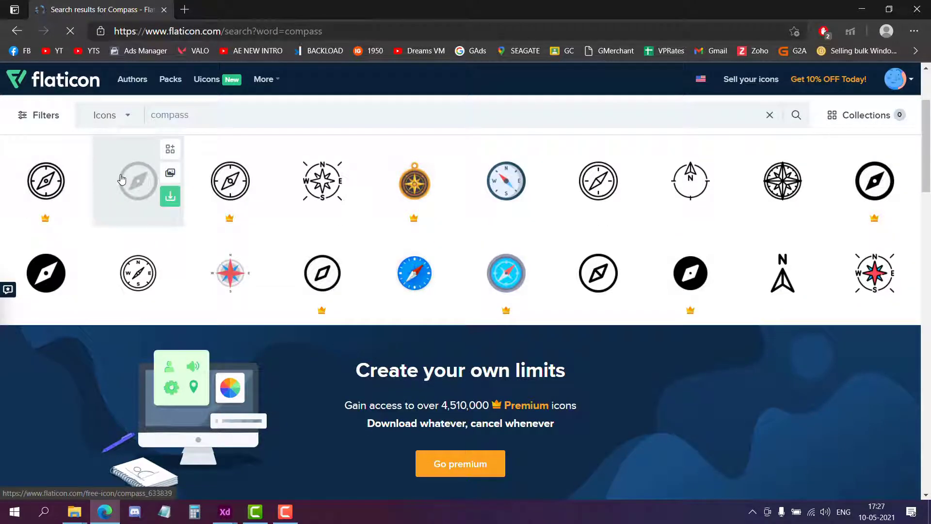
pyautogui.click(134, 219)
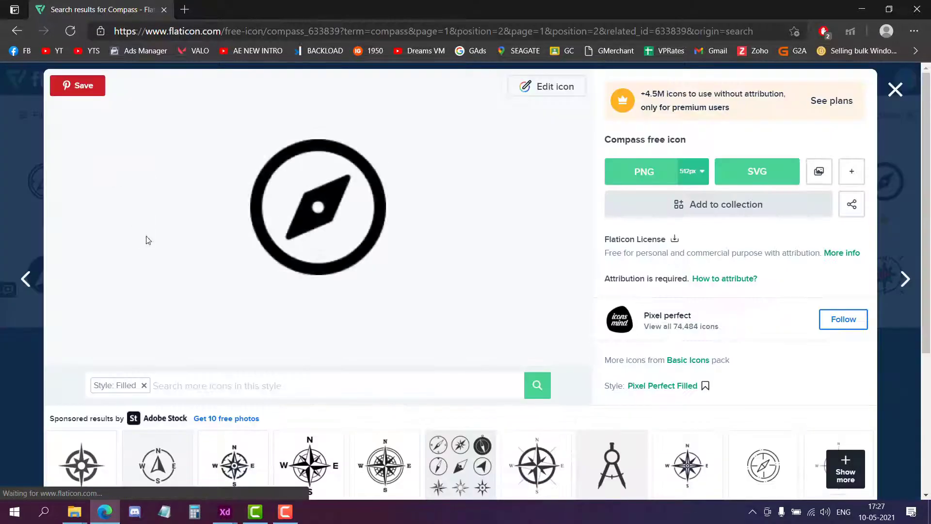
pyautogui.click(764, 172)
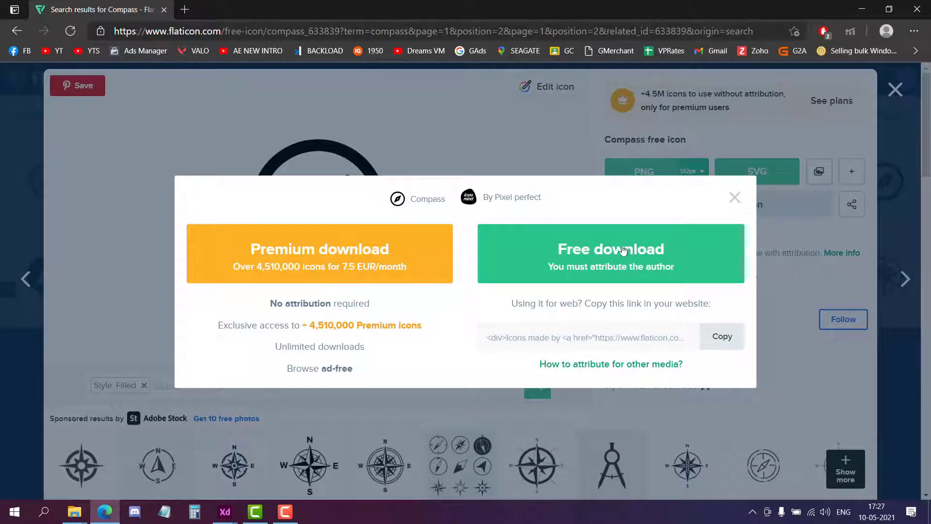
pyautogui.click(225, 515)
pyautogui.click(286, 454)
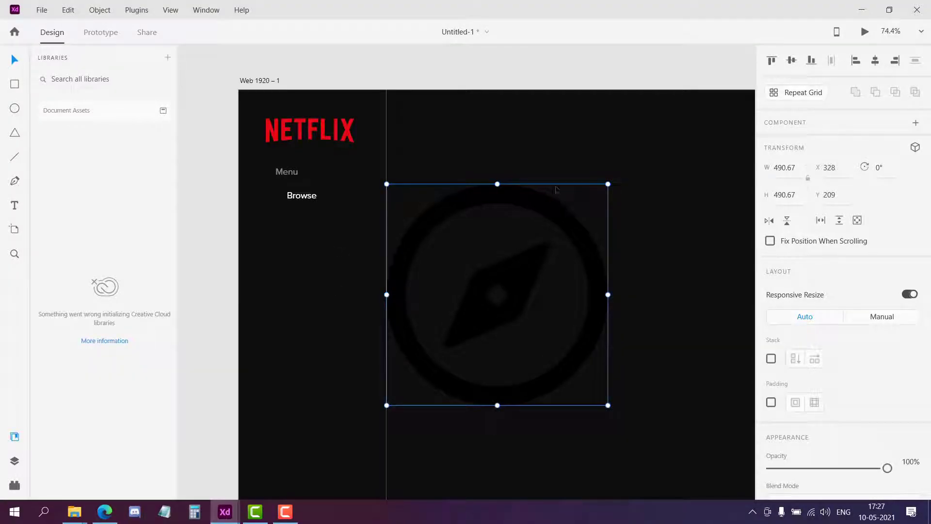
# - Shrink the compass icon to about 29.6 × 29.6 and place it beside the Browse text at X 61, Y 220
pyautogui.scroll(-5, 817, 389)
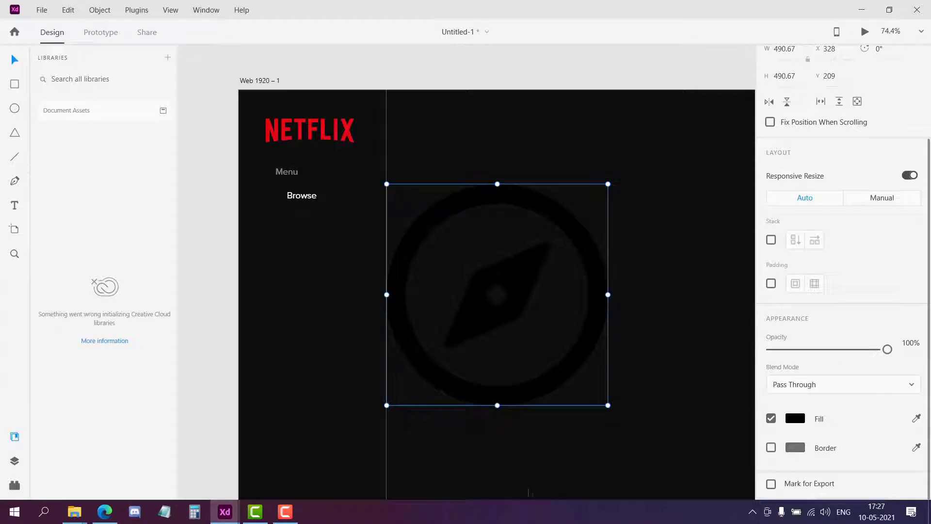
pyautogui.moveTo(608, 189); pyautogui.dragTo(395, 400)
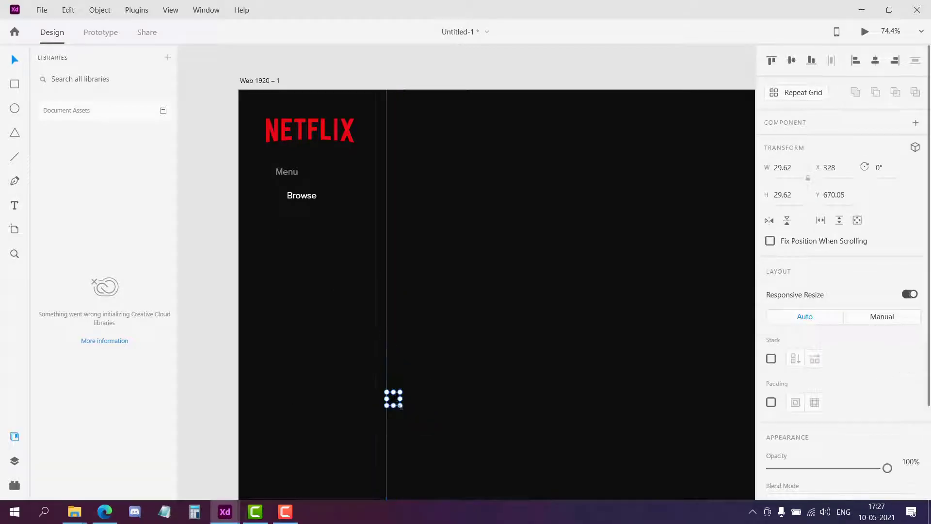
pyautogui.click(439, 373)
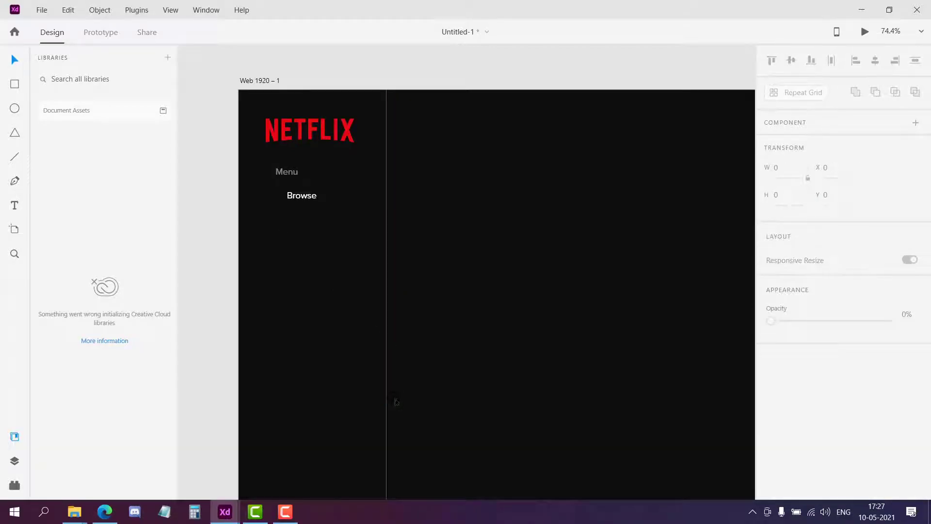
pyautogui.moveTo(393, 397); pyautogui.dragTo(274, 202)
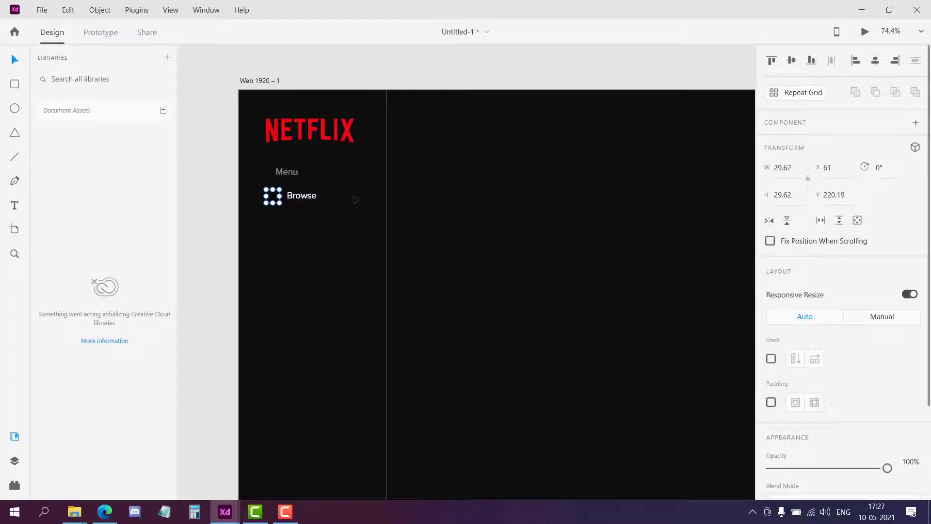
# - Set the compass icon's fill to #E50914
pyautogui.scroll(-3, 900, 415)
pyautogui.click(794, 419)
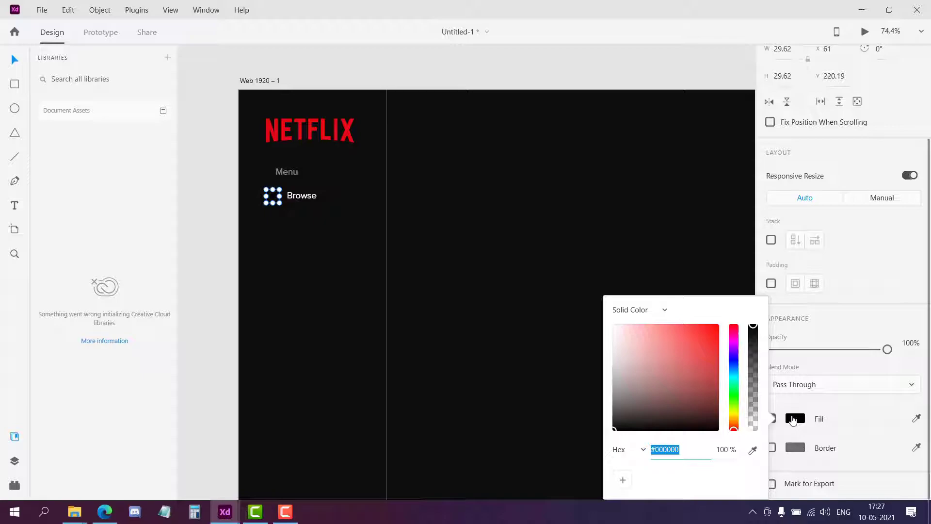
pyautogui.write('E50914')
pyautogui.press('Return')
# - Reduce the compass icon to about 27 × 27, indent it below the Menu label and move the Browse text to X 132
pyautogui.moveTo(274, 199)
pyautogui.mouseDown()
pyautogui.moveTo(277, 189)
pyautogui.moveTo(279, 202)
pyautogui.mouseUp()
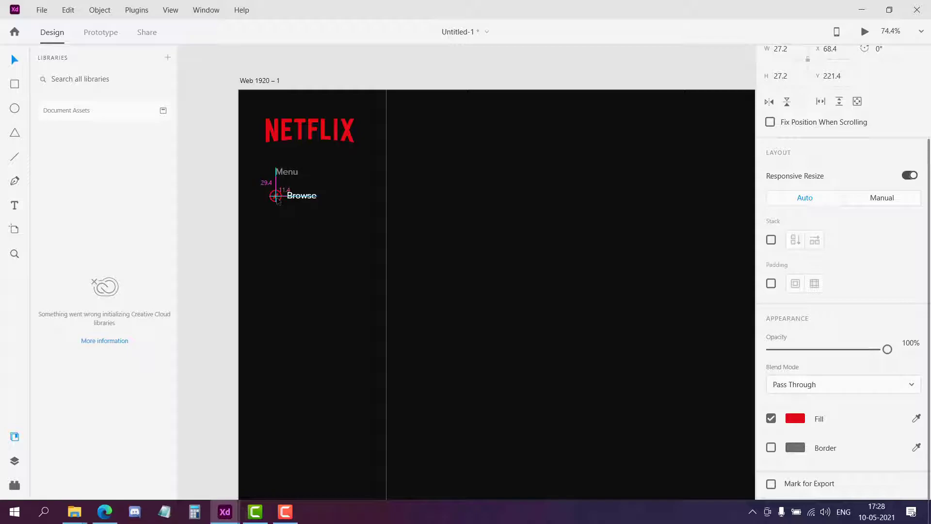
pyautogui.moveTo(281, 202); pyautogui.dragTo(321, 200)
pyautogui.click(305, 196)
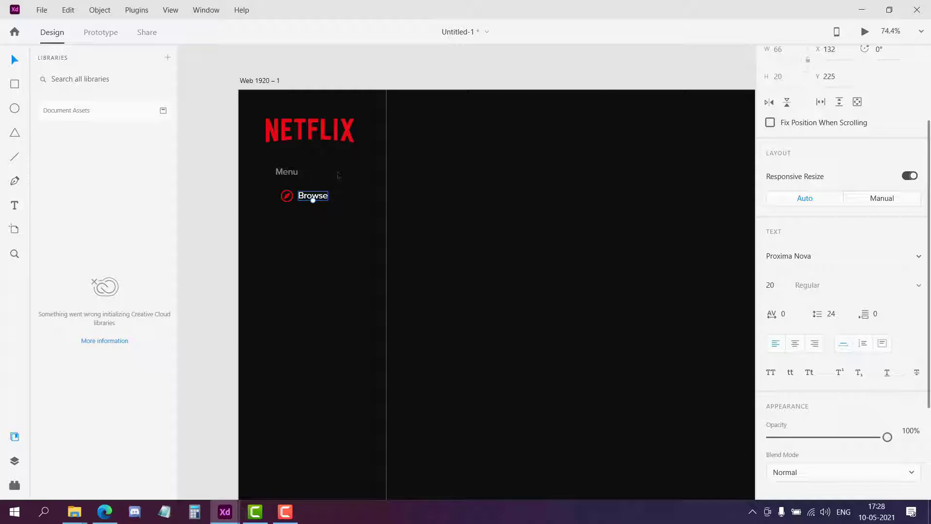
pyautogui.click(216, 222)
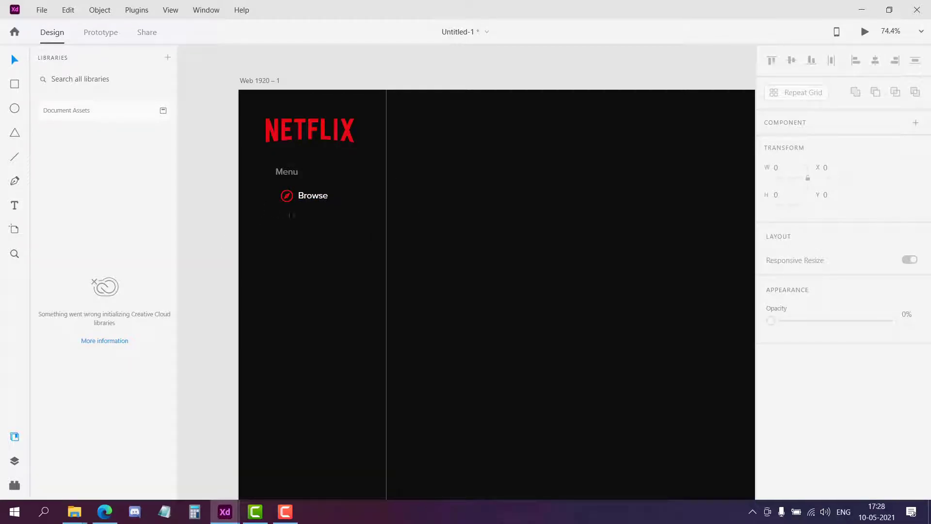
# - Duplicate the Browse text directly below it at X 132, Y 278 and change the copy to "Favourites"
pyautogui.moveTo(318, 200); pyautogui.dragTo(319, 223)
pyautogui.doubleClick(320, 221)
pyautogui.write('Favourites')
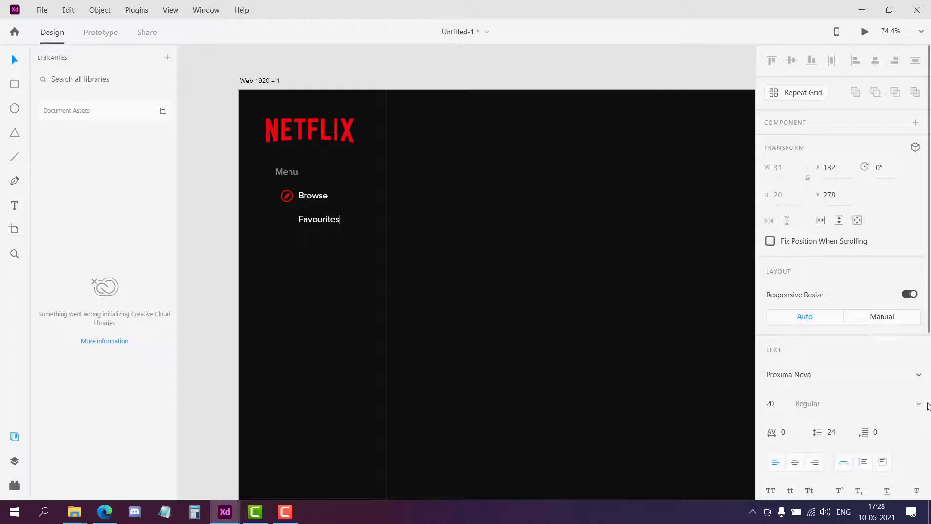
# - Set the Favourites text's opacity to 50%
pyautogui.scroll(-5, 928, 406)
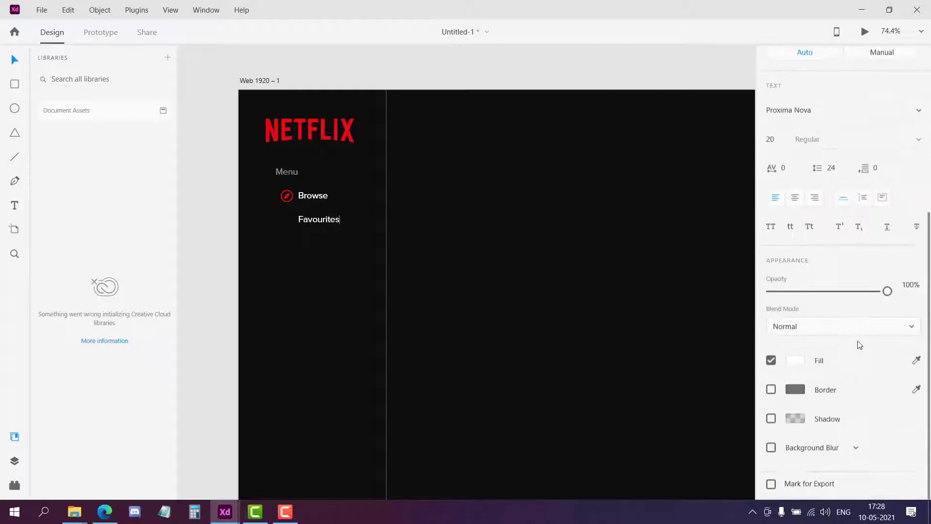
pyautogui.click(916, 286)
pyautogui.write('5')
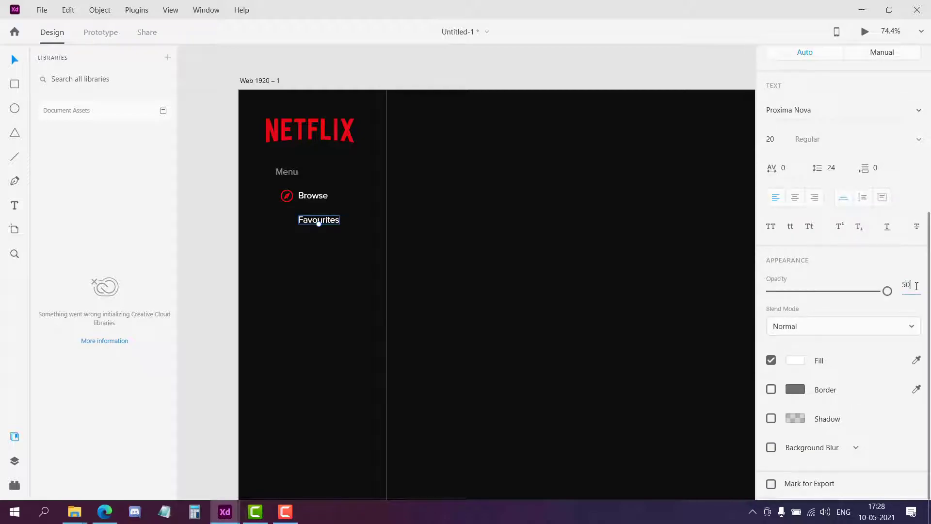
pyautogui.write('0')
pyautogui.press('Return')
pyautogui.click(322, 221)
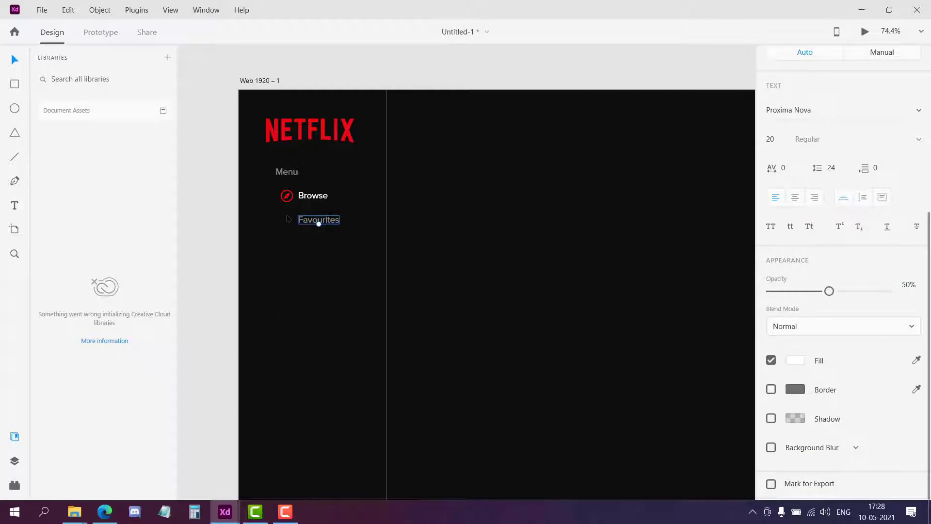
# - Import heart.svg from the Netflix folder onto the artboard
pyautogui.click(41, 9)
pyautogui.click(87, 254)
pyautogui.scroll(-3, 281, 151)
pyautogui.click(209, 96)
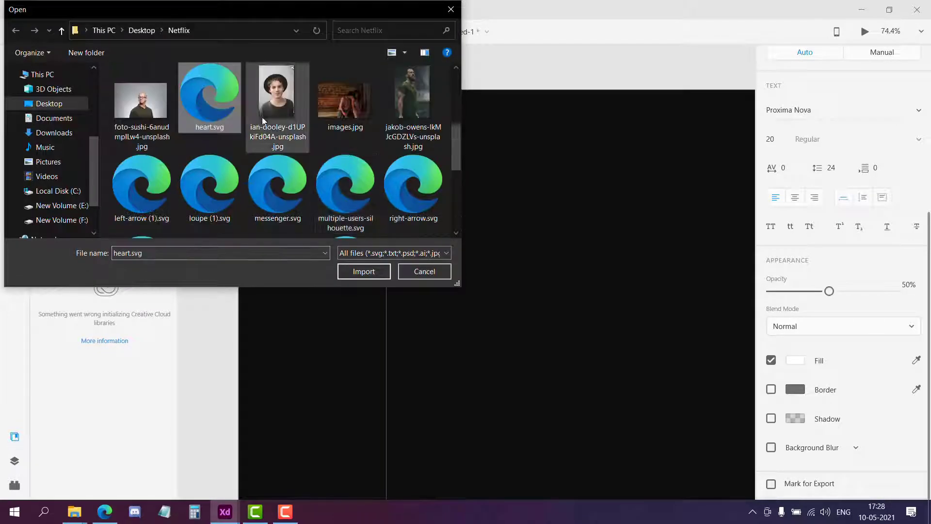
pyautogui.click(363, 271)
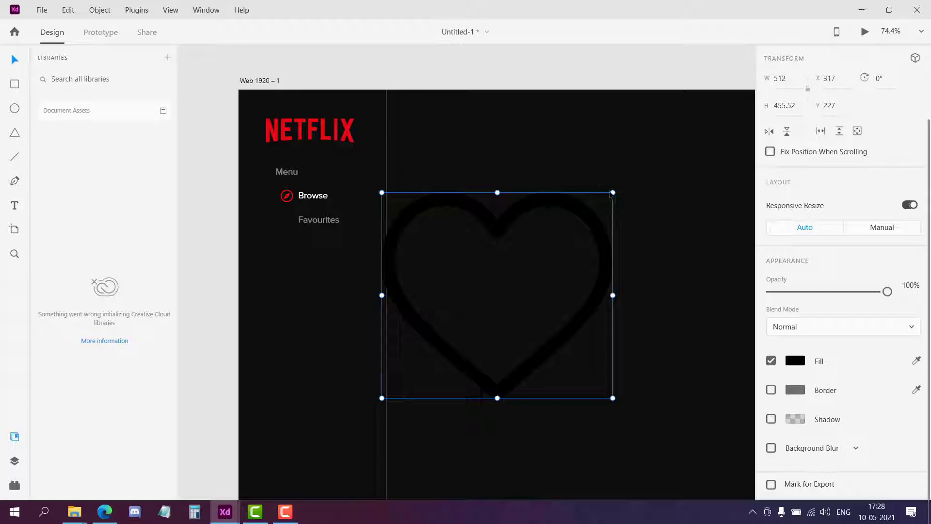
# - Set the heart icon's fill to #FFFFFF and its opacity to 50%
pyautogui.click(795, 361)
pyautogui.moveTo(665, 376); pyautogui.dragTo(582, 258)
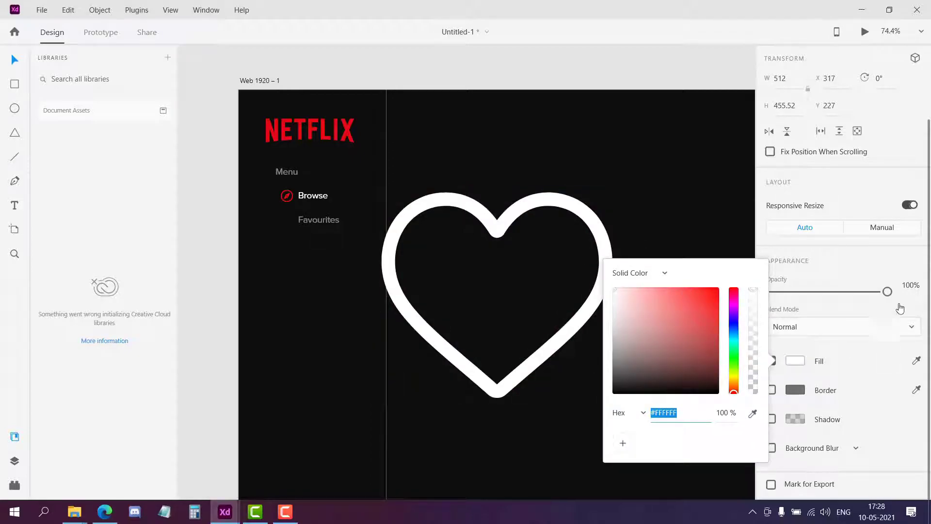
pyautogui.click(906, 286)
pyautogui.write('50')
pyautogui.press('Return')
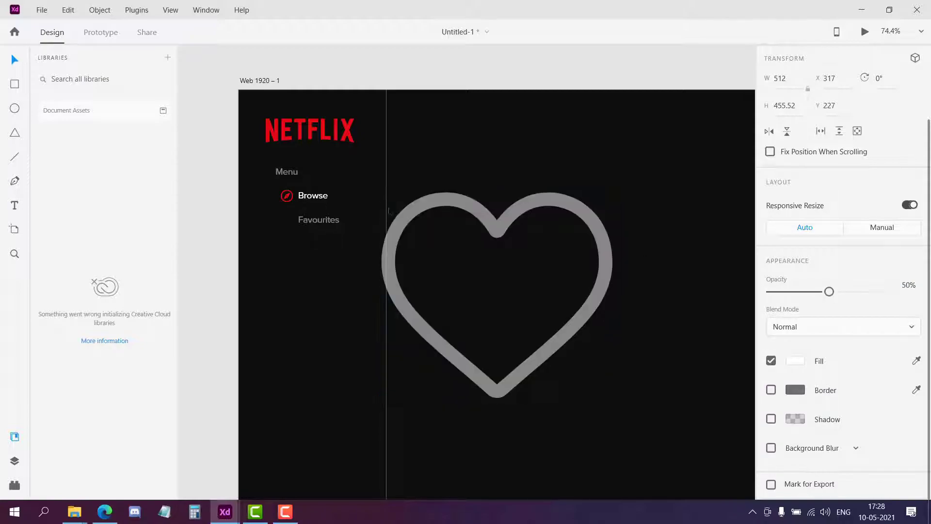
# - Shrink the heart icon to menu-icon size and place it beside the Favourites text, aligned under the compass
pyautogui.click(559, 216)
pyautogui.click(558, 210)
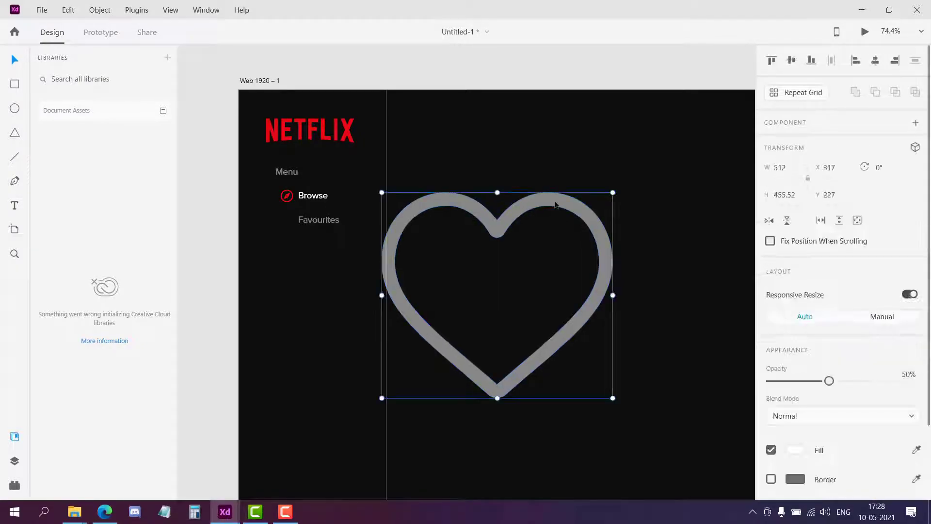
pyautogui.moveTo(613, 191); pyautogui.dragTo(298, 234)
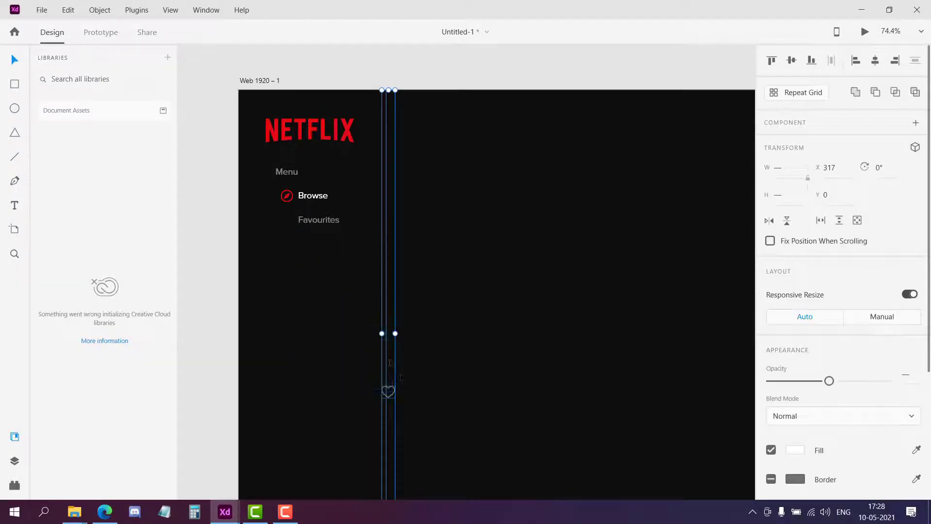
pyautogui.click(417, 381)
pyautogui.moveTo(390, 397); pyautogui.dragTo(321, 248)
# - Add the text "Coming Soon" below Favourites at X 132, Y 337
pyautogui.click(319, 225)
pyautogui.doubleClick(320, 248)
pyautogui.write('Coming Soon')
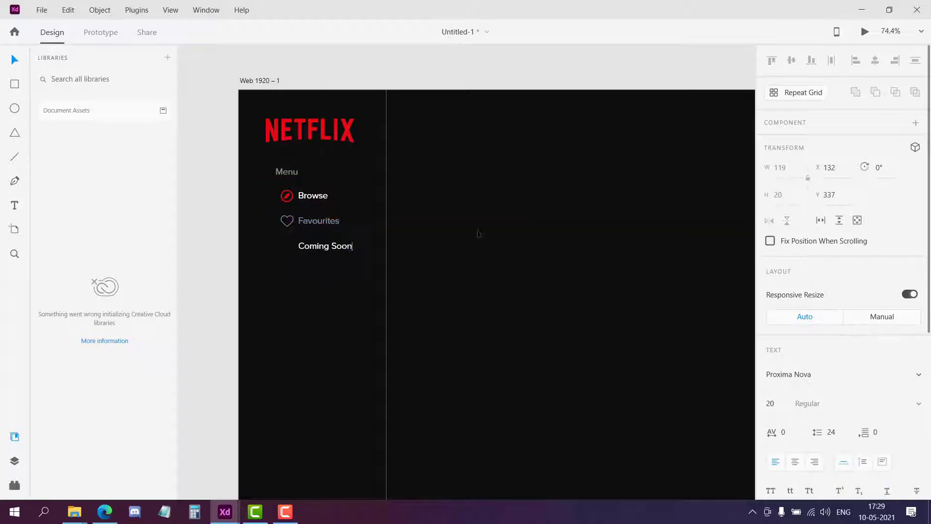
# - Add a small calendar icon beside the Coming Soon text, aligned under the heart icon
pyautogui.click(74, 512)
pyautogui.scroll(-3, 843, 388)
pyautogui.moveTo(391, 401); pyautogui.dragTo(290, 249)
# - Duplicate the Menu label below the Coming Soon item and change the copy to "Social"
pyautogui.moveTo(286, 172); pyautogui.dragTo(287, 287)
pyautogui.doubleClick(287, 288)
pyautogui.write('Social')
# - Duplicate the Favourites text below the Social label and change the copy to "Friends"
pyautogui.moveTo(318, 221); pyautogui.dragTo(318, 311)
pyautogui.doubleClick(318, 311)
pyautogui.write('Friends')
# - Import the multiple-users icon from the Netflix folder onto the artboard
pyautogui.hotkey('ctrl', 'shift', 'i')
pyautogui.moveTo(456, 90); pyautogui.dragTo(455, 141)
pyautogui.doubleClick(191, 95)
pyautogui.scroll(-3, 844, 388)
# - Recolor the multiple-users icon to match the grey menu icons, shrink it and place it beside the Friends text
pyautogui.click(796, 418)
pyautogui.moveTo(496, 295); pyautogui.dragTo(327, 358)
pyautogui.moveTo(319, 364); pyautogui.dragTo(312, 318)
pyautogui.click(288, 312)
pyautogui.scroll(-2, 315, 313)
# - Duplicate the Friends text below it at X 135, Y 543 and change the copy to "Watch party"
pyautogui.moveTo(314, 235); pyautogui.dragTo(314, 261)
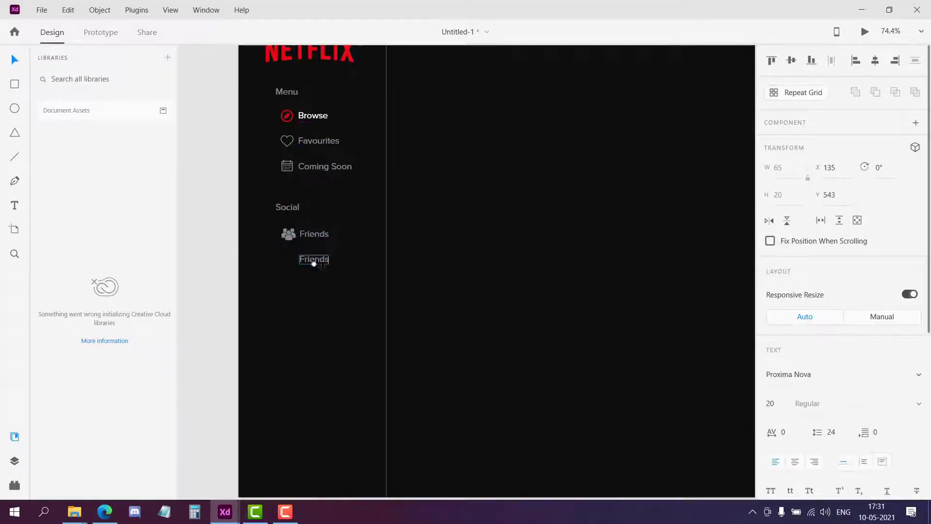
pyautogui.doubleClick(314, 262)
# - Switch to Flaticon in the browser, search for "people" icons and return to Adobe XD
pyautogui.click(105, 511)
pyautogui.click(229, 118)
pyautogui.write('people')
pyautogui.press('Return')
pyautogui.click(225, 511)
# - Import the outlined people icon, recolor it at 50% opacity and place it at about 38 × 24 beside the Watch party text
pyautogui.hotkey('ctrl', 'shift', 'i')
pyautogui.doubleClick(191, 96)
pyautogui.click(796, 418)
pyautogui.moveTo(612, 344); pyautogui.dragTo(297, 265)
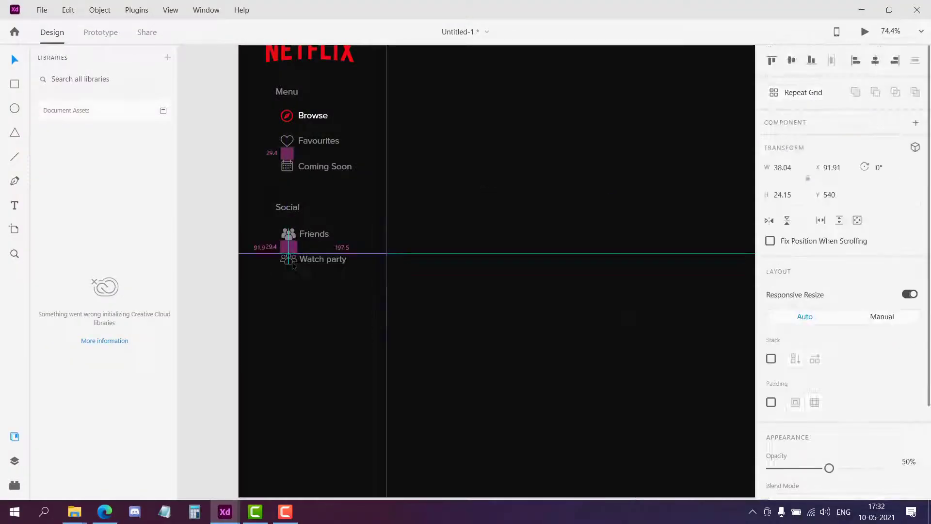
# - Duplicate the Social label below the Watch party item and change the copy to "General"
pyautogui.keyDown('alt'); pyautogui.moveTo(287, 207); pyautogui.dragTo(287, 300); pyautogui.keyUp('alt')
pyautogui.doubleClick(287, 299)
pyautogui.write('General')
# - Duplicate the Friends text below the General label and change the copy to "Settings"
pyautogui.keyDown('alt'); pyautogui.moveTo(314, 234); pyautogui.dragTo(314, 325); pyautogui.keyUp('alt')
pyautogui.doubleClick(314, 326)
pyautogui.write('Settings')
# - Import the gear icon and shrink it to fit beside the Settings text
pyautogui.hotkey('ctrl', 'shift', 'i')
pyautogui.doubleClick(191, 96)
pyautogui.moveTo(612, 386); pyautogui.dragTo(507, 280)
# - Add the text "Log Out" below Settings at X 130, Y 746
pyautogui.moveTo(498, 271); pyautogui.dragTo(316, 351)
pyautogui.doubleClick(315, 352)
pyautogui.write('Log Out')
# - Import the exit door icon from the Netflix folder and place it beside the Log Out text
pyautogui.hotkey('ctrl', 'shift', 'i')
pyautogui.click(141, 93)
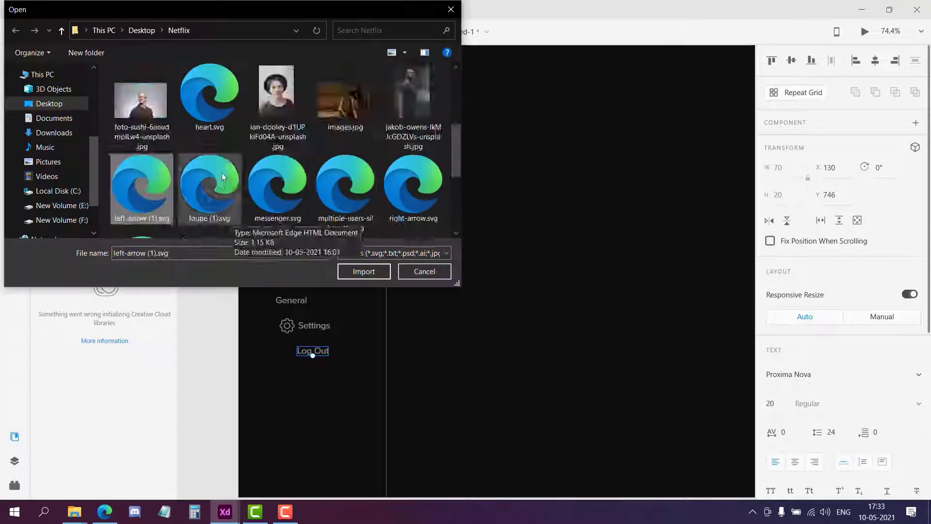
pyautogui.click(363, 270)
pyautogui.moveTo(405, 368); pyautogui.dragTo(288, 353)
# - Move the artboard to X -362, Y -231
pyautogui.scroll(2, 326, 301)
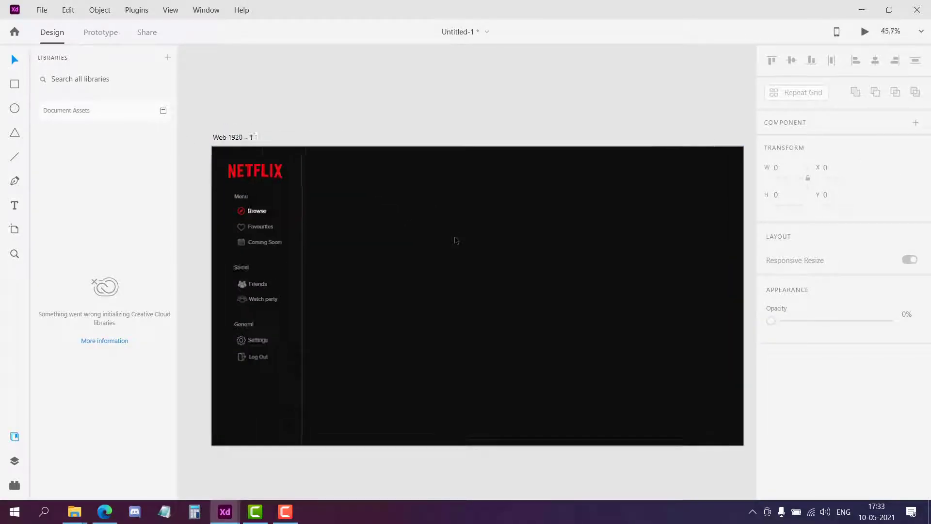
pyautogui.keyDown('ctrl'); pyautogui.scroll(2, 455, 240); pyautogui.keyUp('ctrl')
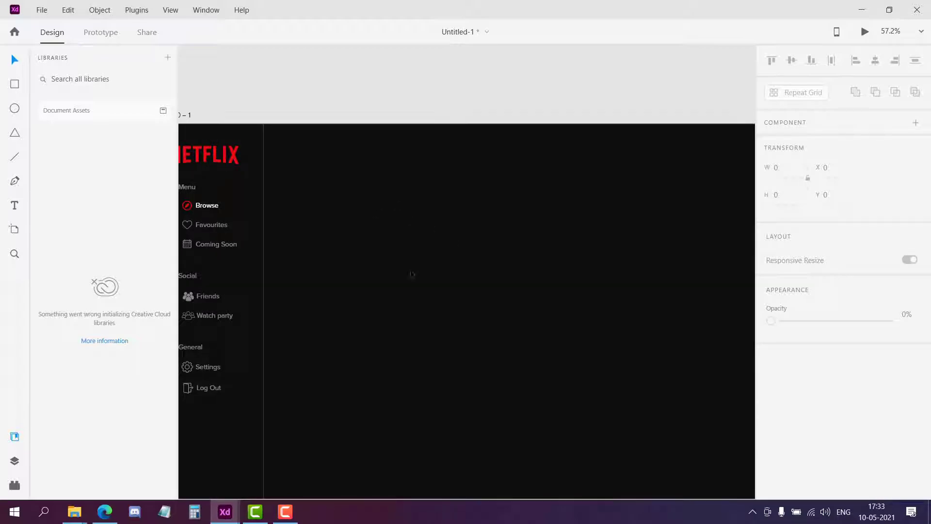
pyautogui.moveTo(190, 117); pyautogui.dragTo(187, 86)
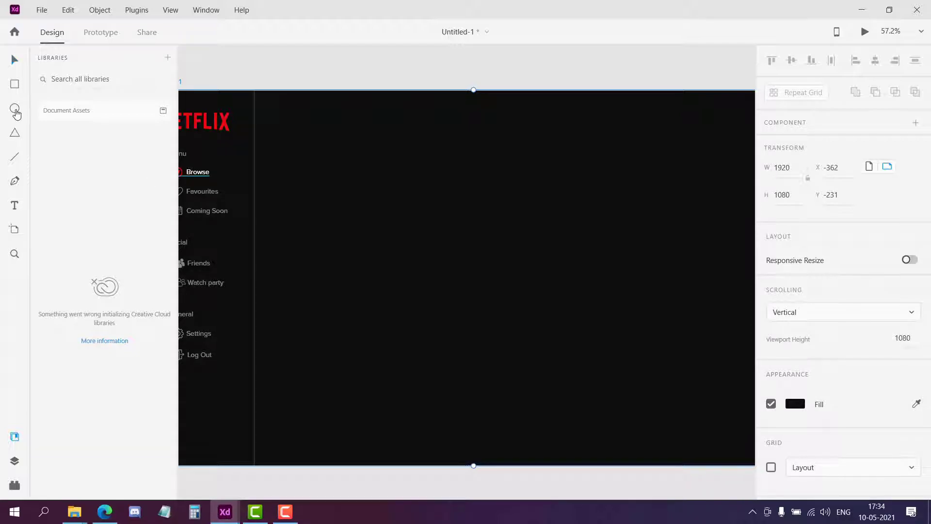
# - Draw a rectangle of about 651 × 83 at the top of the main area, at X 426, Y 59
pyautogui.click(15, 86)
pyautogui.moveTo(289, 112); pyautogui.dragTo(514, 141)
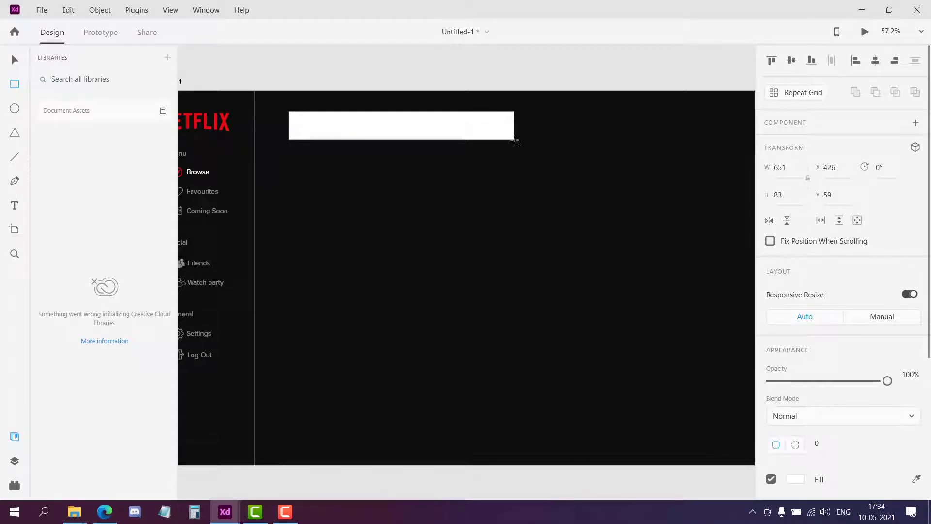
pyautogui.scroll(-4, 905, 369)
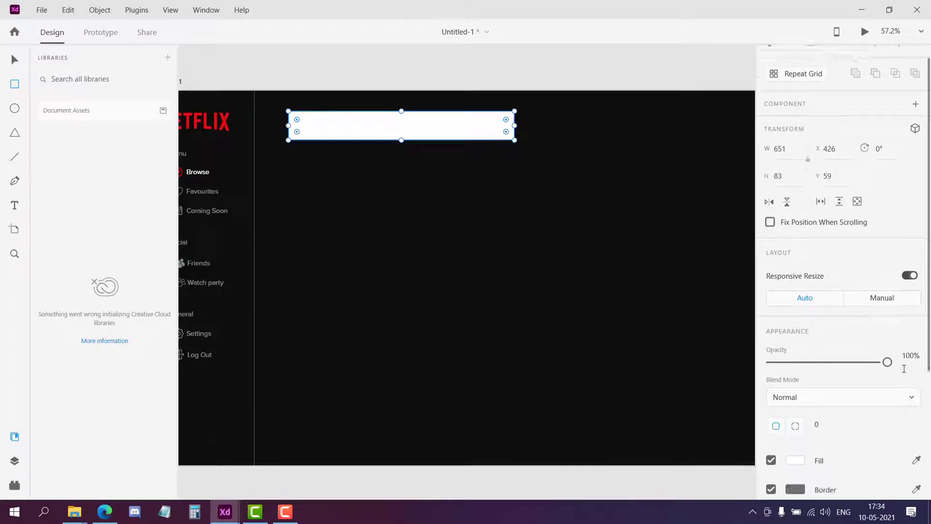
# - Remove the top rectangle's fill and round its corners fully to a radius of 42
pyautogui.click(794, 275)
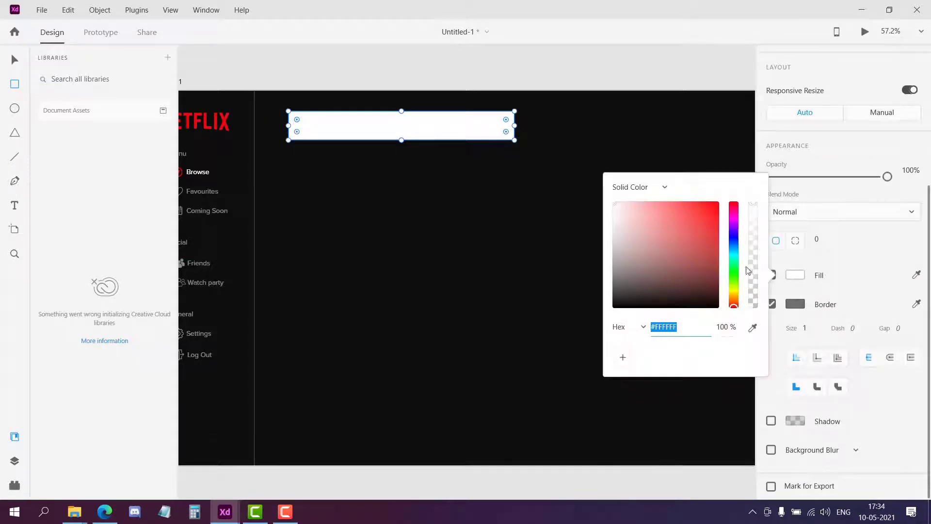
pyautogui.click(663, 188)
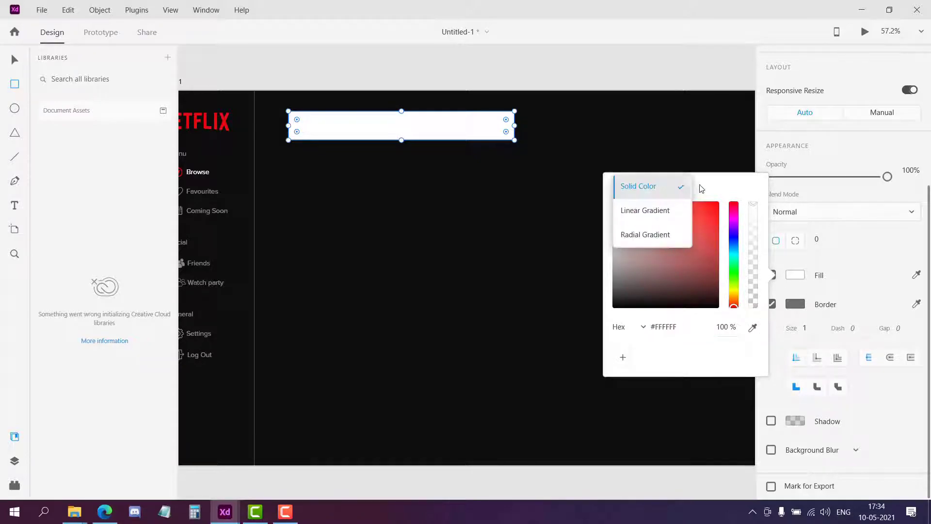
pyautogui.click(794, 276)
pyautogui.click(771, 275)
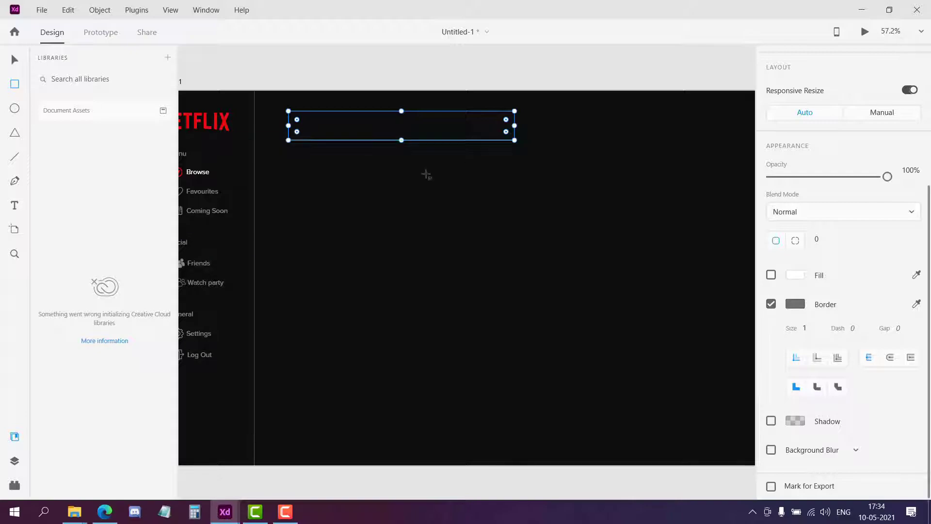
pyautogui.moveTo(505, 120); pyautogui.dragTo(501, 125)
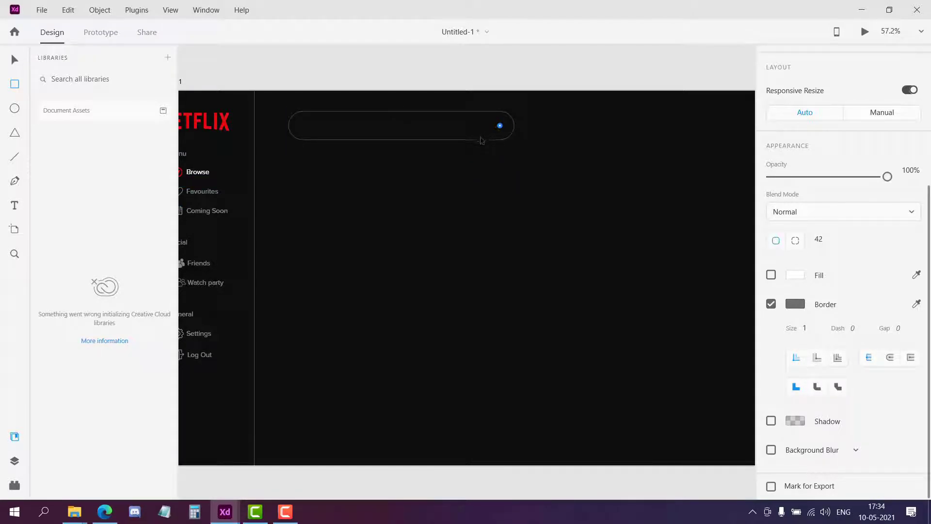
# - Set the search bar's border size to 2 and shift the bar slightly right and up, level with the logo
pyautogui.click(12, 59)
pyautogui.moveTo(431, 115)
pyautogui.mouseDown()
pyautogui.moveTo(449, 115)
pyautogui.moveTo(438, 115)
pyautogui.mouseUp()
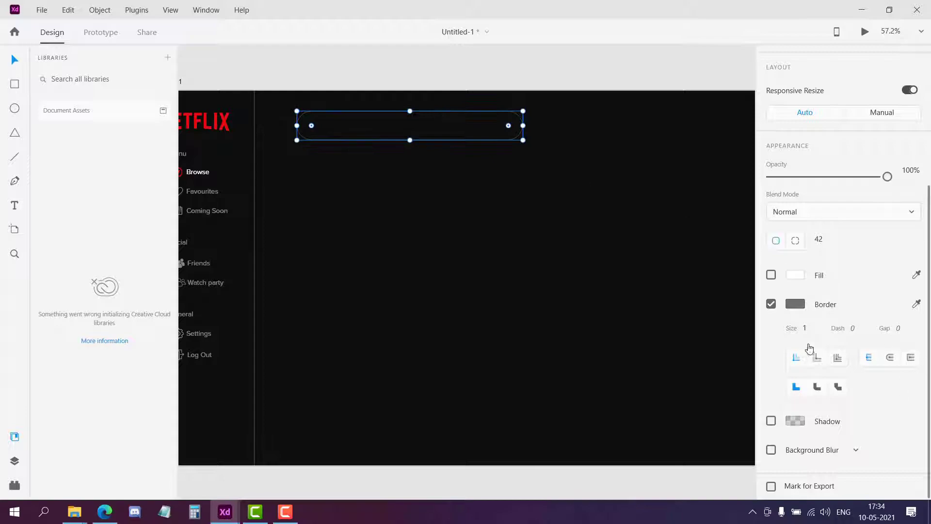
pyautogui.click(814, 329)
pyautogui.write('2')
pyautogui.press('Return')
pyautogui.moveTo(383, 115); pyautogui.dragTo(388, 113)
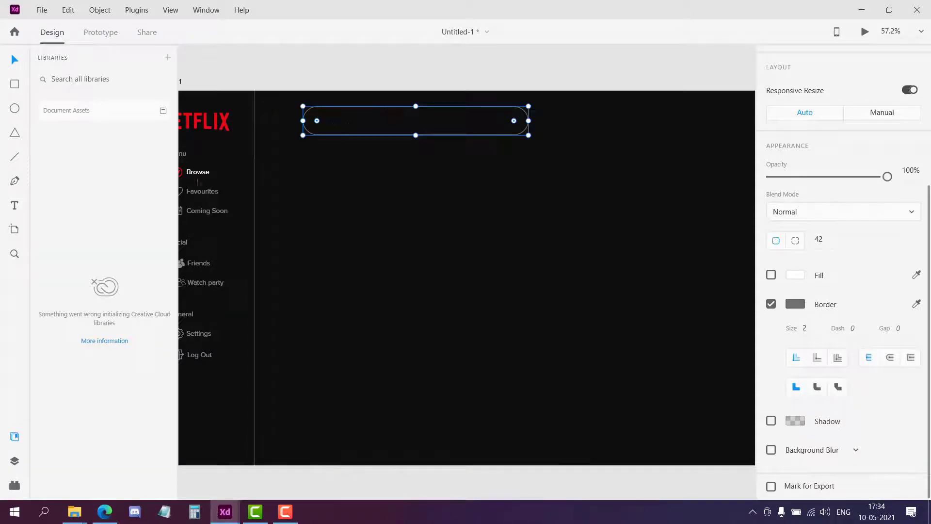
# - Import left-arrow (1).svg from the Netflix folder and fill it with white #FFFFFF
pyautogui.click(42, 10)
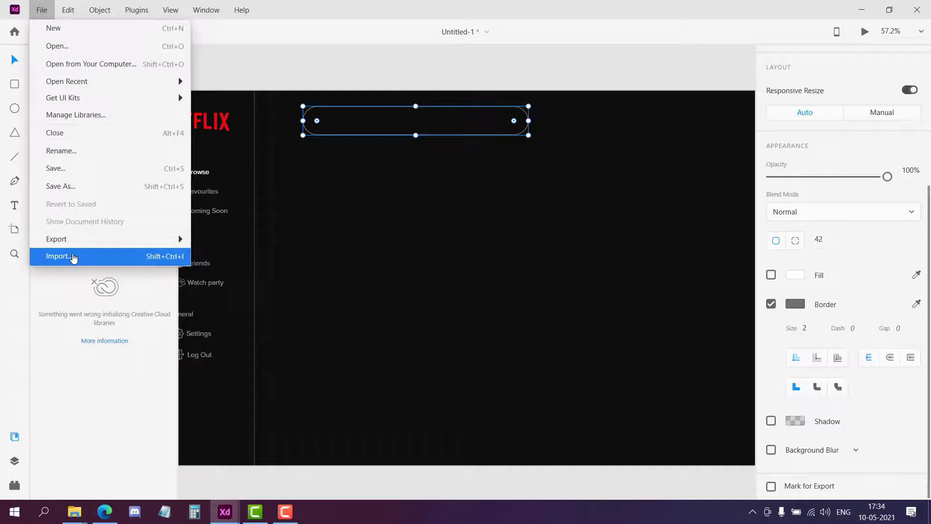
pyautogui.click(73, 257)
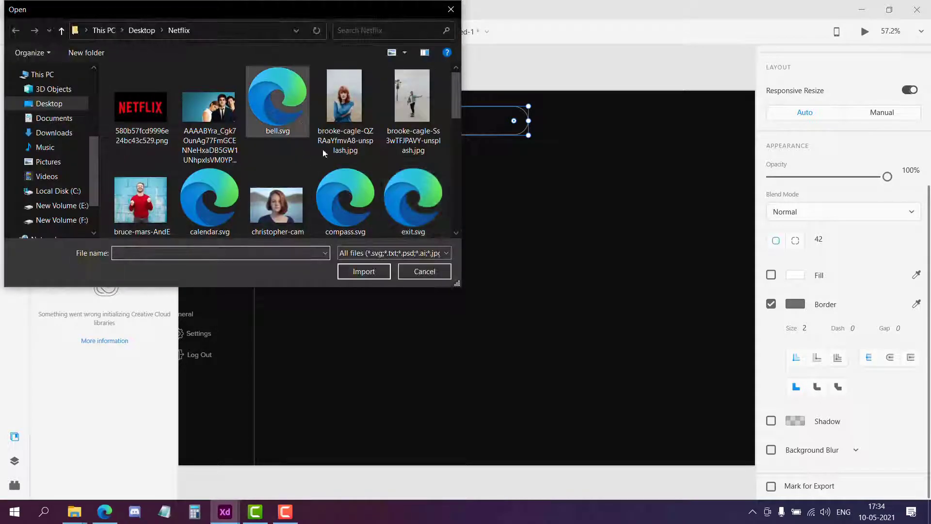
pyautogui.scroll(-5, 386, 195)
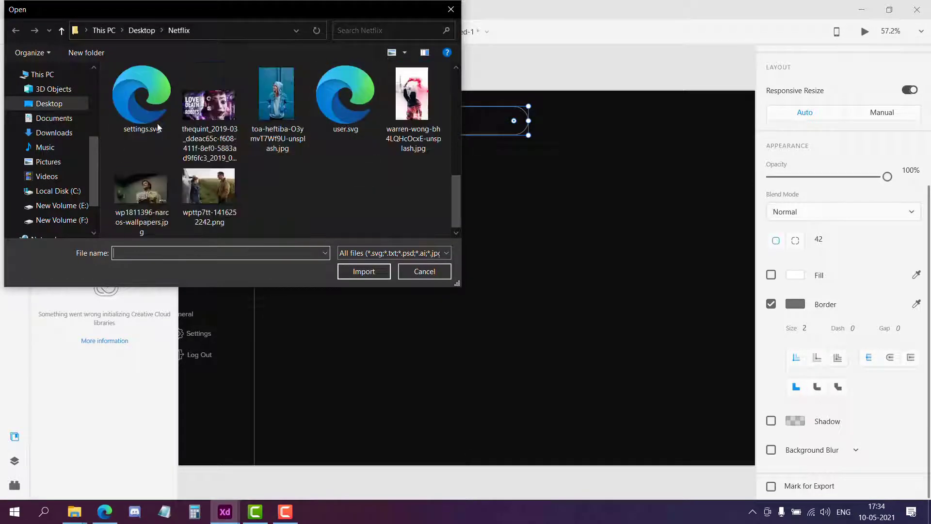
pyautogui.click(135, 167)
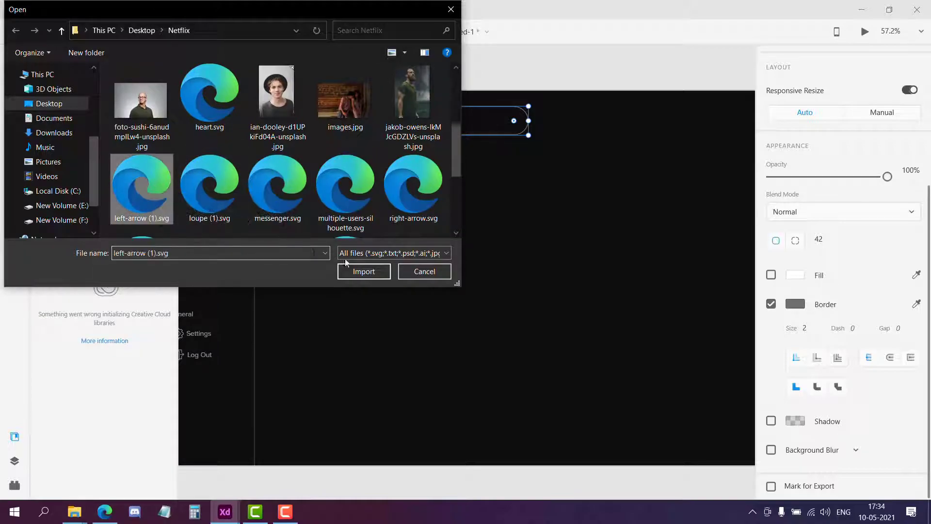
pyautogui.click(364, 271)
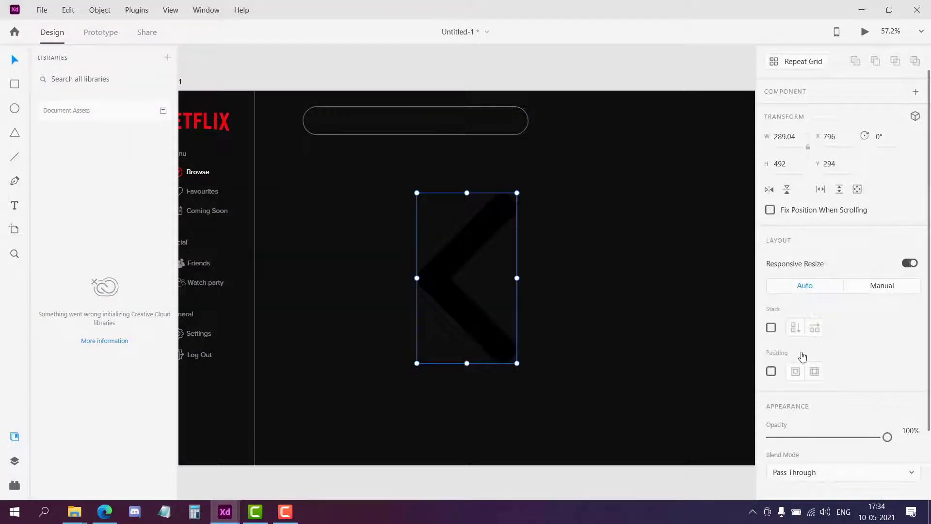
pyautogui.scroll(-2, 824, 403)
pyautogui.click(795, 418)
pyautogui.moveTo(628, 371); pyautogui.dragTo(586, 322)
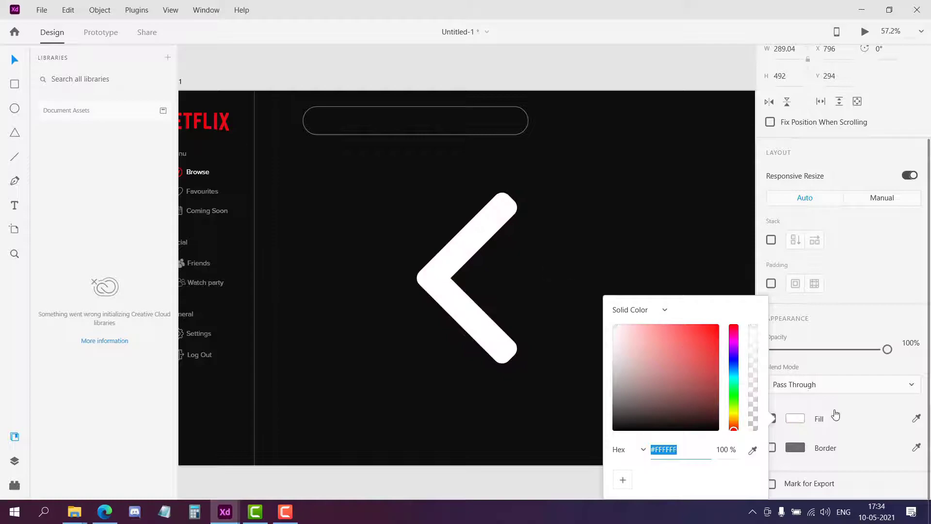
# - Shrink the left arrow to about 20.56 × 35 and place it before the search bar at X 364, Y 69
pyautogui.click(454, 262)
pyautogui.moveTo(517, 193); pyautogui.dragTo(389, 296)
pyautogui.click(426, 342)
pyautogui.moveTo(421, 356); pyautogui.dragTo(272, 121)
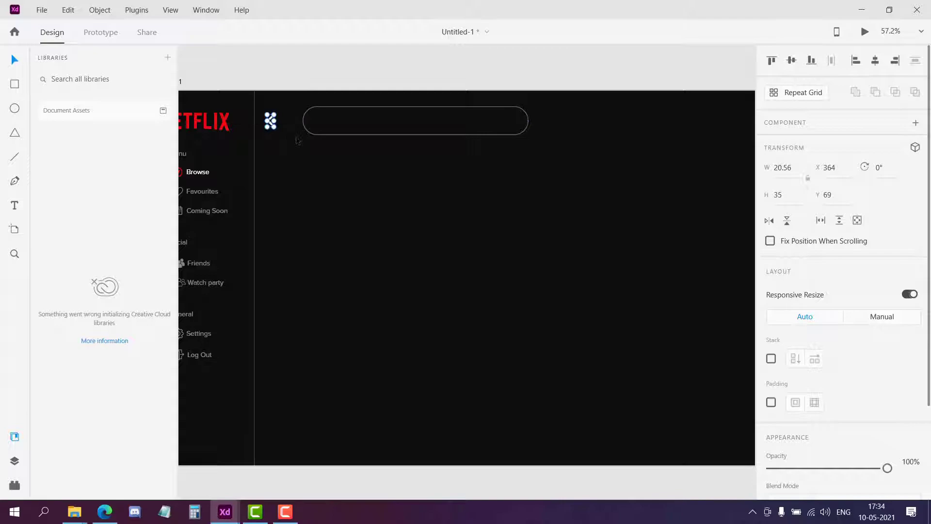
# - Import right-arrow.svg from the Netflix folder
pyautogui.click(43, 10)
pyautogui.click(99, 258)
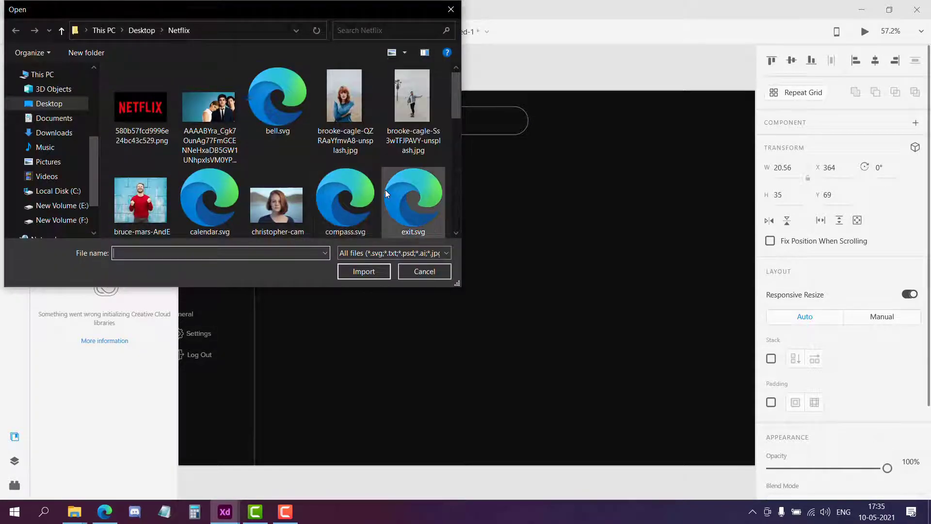
pyautogui.scroll(-5, 385, 190)
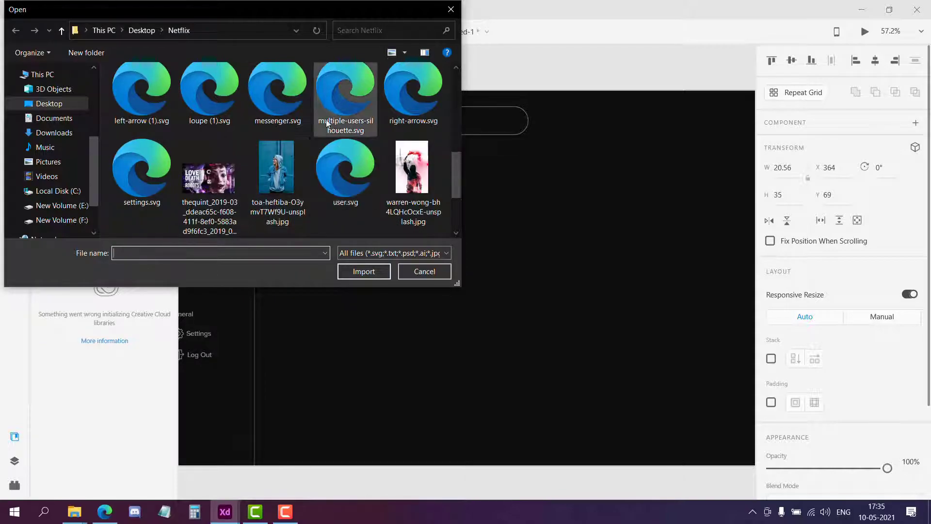
pyautogui.click(412, 97)
pyautogui.click(364, 271)
# - Set the right arrow's width to 20.56 to match the left arrow
pyautogui.click(272, 123)
pyautogui.click(493, 266)
pyautogui.click(791, 168)
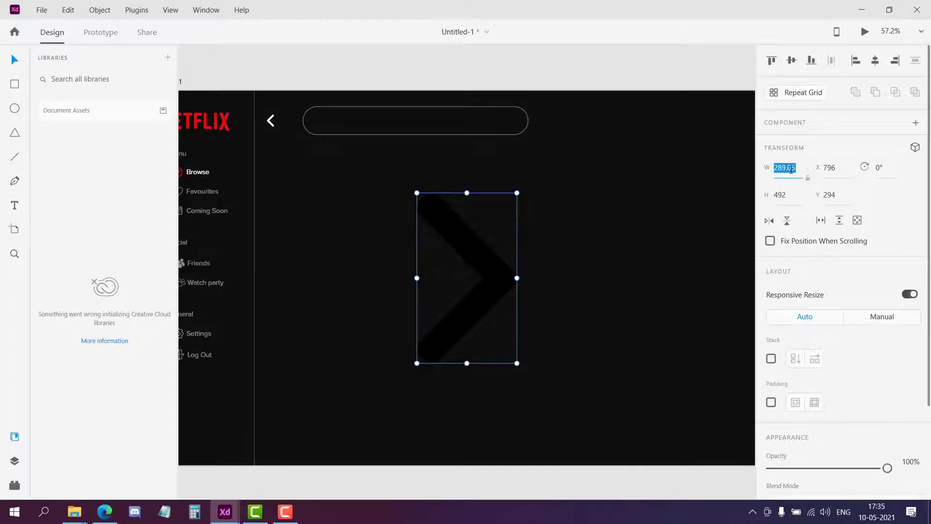
pyautogui.write('20.56')
pyautogui.press('Return')
# - Make the right arrow white at 50% opacity and place it between the left arrow and the search bar
pyautogui.scroll(-3, 808, 185)
pyautogui.click(795, 418)
pyautogui.click(625, 337)
pyautogui.click(912, 343)
pyautogui.write('50')
pyautogui.press('Return')
pyautogui.moveTo(420, 198); pyautogui.dragTo(291, 124)
pyautogui.click(297, 152)
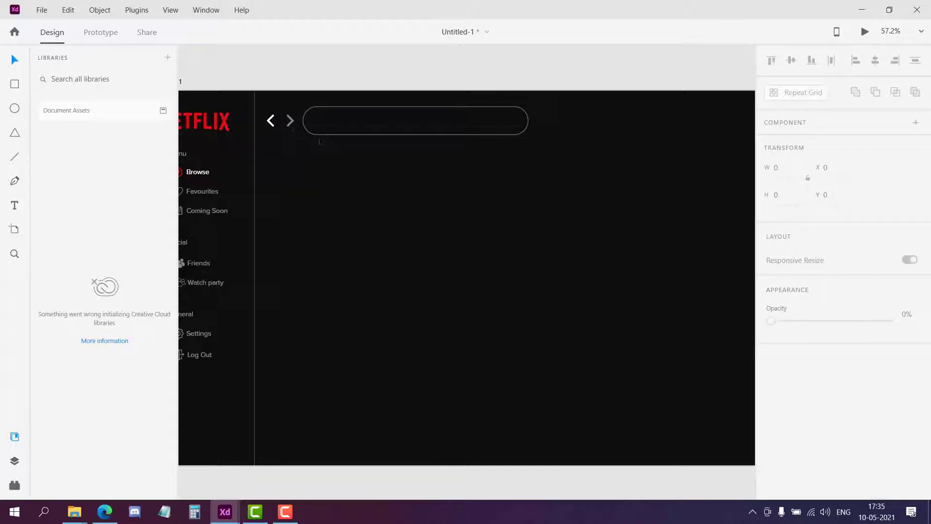
# - Import the magnifier icon loupe (1).svg from the Netflix folder
pyautogui.click(41, 10)
pyautogui.click(93, 253)
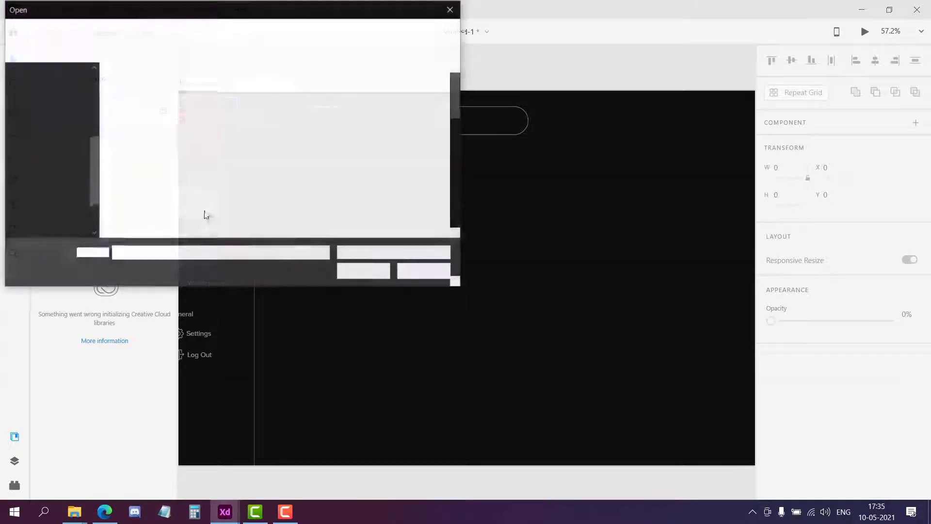
pyautogui.scroll(-3, 313, 192)
pyautogui.click(317, 184)
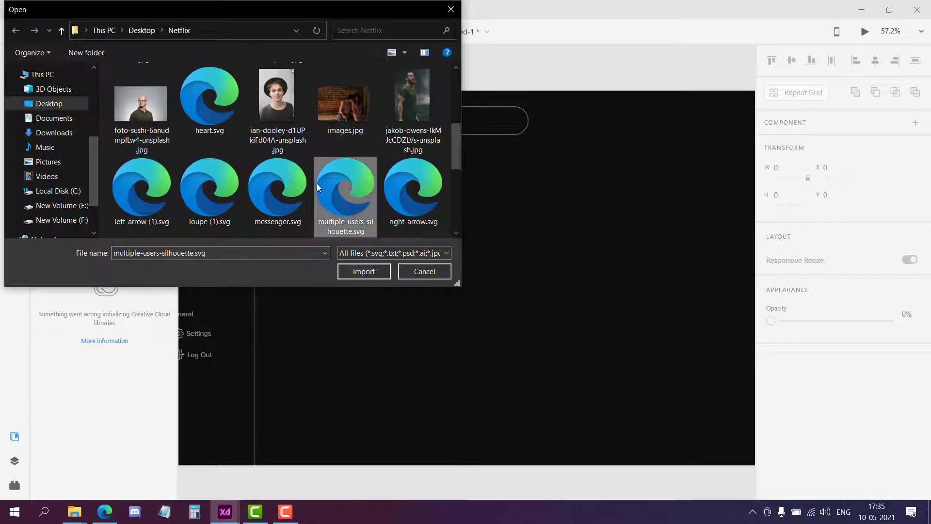
pyautogui.click(146, 191)
pyautogui.click(209, 194)
pyautogui.click(364, 271)
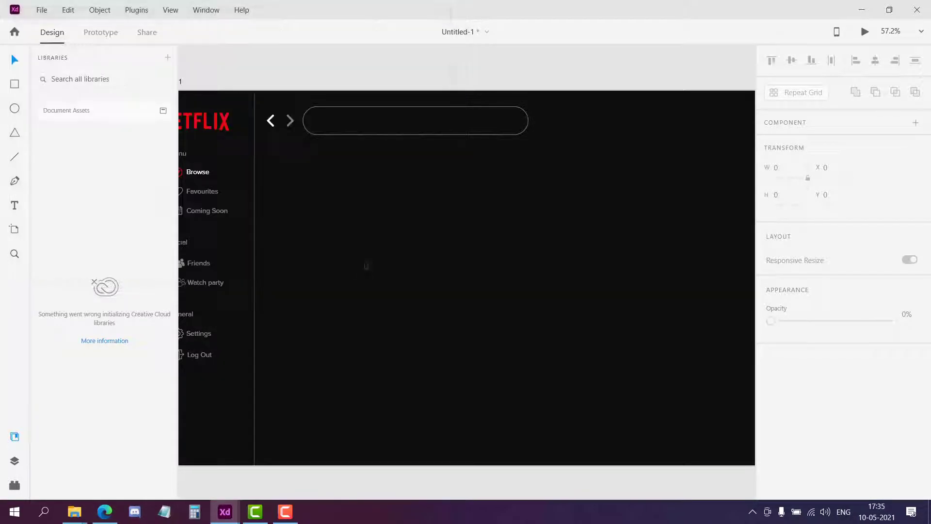
# - Fill the magnifier icon with white #FFFFFF and set its opacity to 50%
pyautogui.scroll(-1, 813, 350)
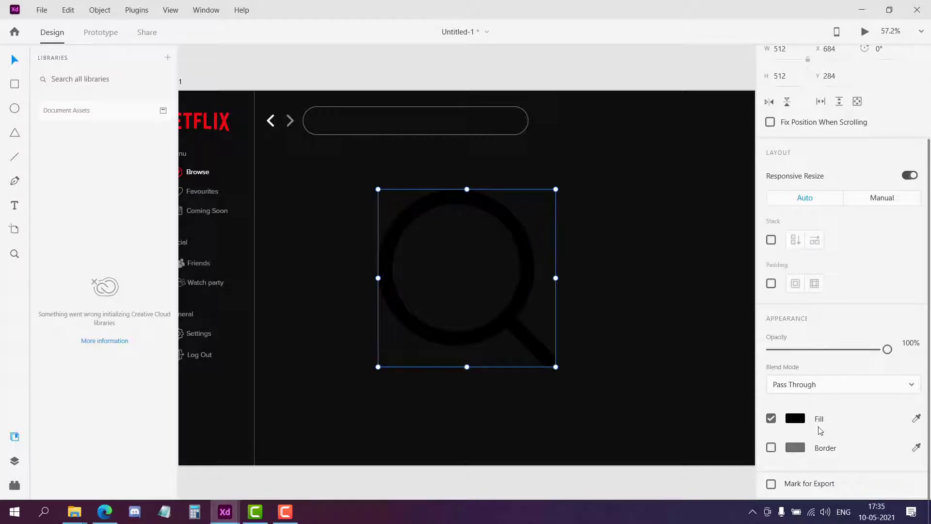
pyautogui.click(795, 418)
pyautogui.write('ffffff')
pyautogui.press('Return')
pyautogui.click(913, 346)
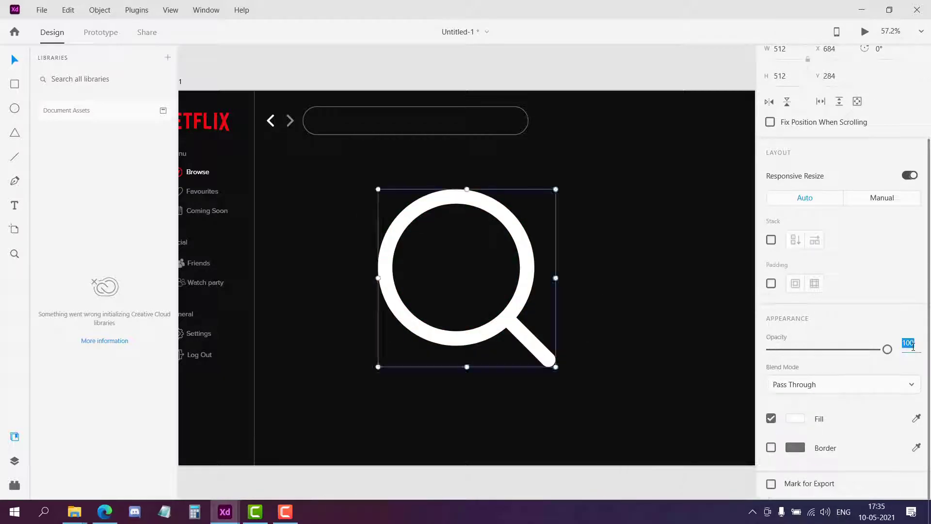
pyautogui.write('50')
pyautogui.press('Return')
# - Shrink the magnifier icon to about 35 × 35 and place it at the search bar's left end, at X 491, Y 69
pyautogui.moveTo(555, 189)
pyautogui.mouseDown()
pyautogui.moveTo(402, 350)
pyautogui.moveTo(392, 353)
pyautogui.moveTo(378, 293)
pyautogui.mouseUp()
pyautogui.click(390, 361)
pyautogui.moveTo(388, 361); pyautogui.dragTo(323, 125)
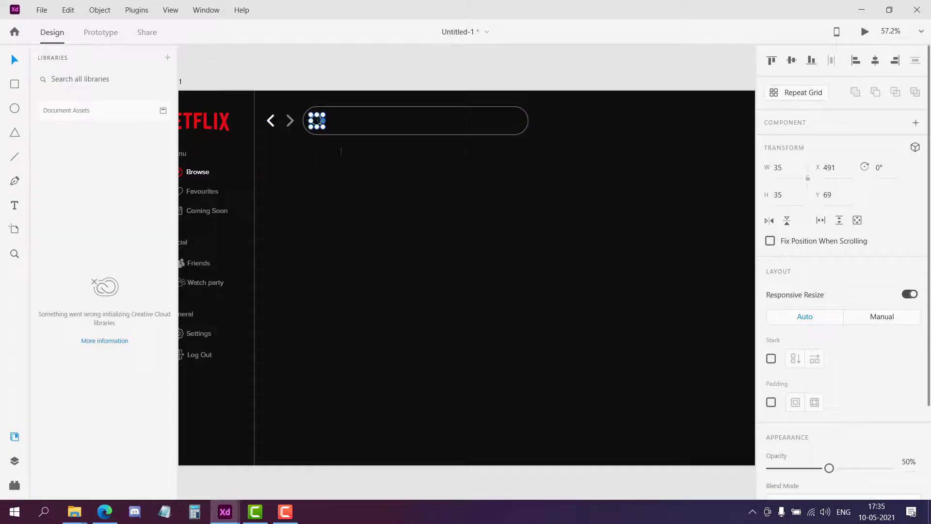
pyautogui.click(411, 235)
# - Add a copy of the Favourites label reading "Search ..." inside the search bar, beside the magnifier icon
pyautogui.press('t')
pyautogui.moveTo(202, 193); pyautogui.dragTo(378, 177)
pyautogui.doubleClick(377, 177)
pyautogui.write('Search')
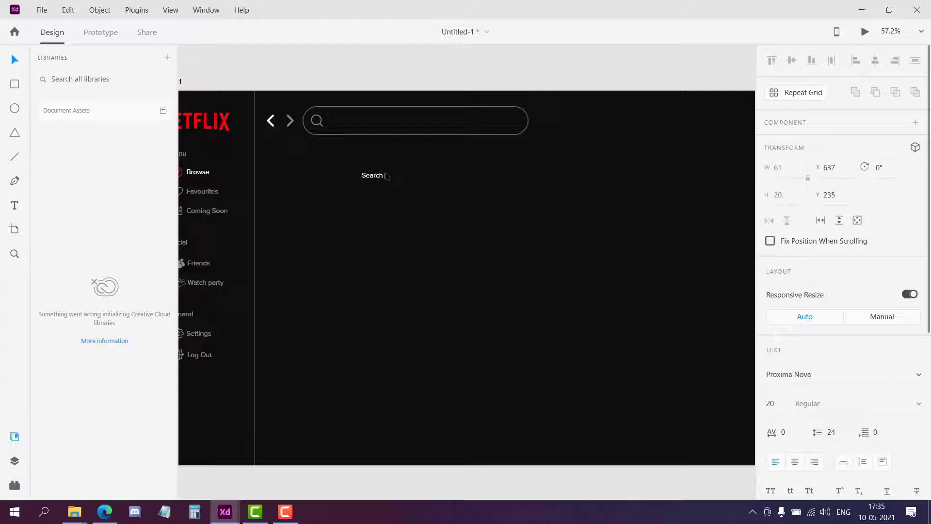
pyautogui.write(' ...')
pyautogui.press('Escape')
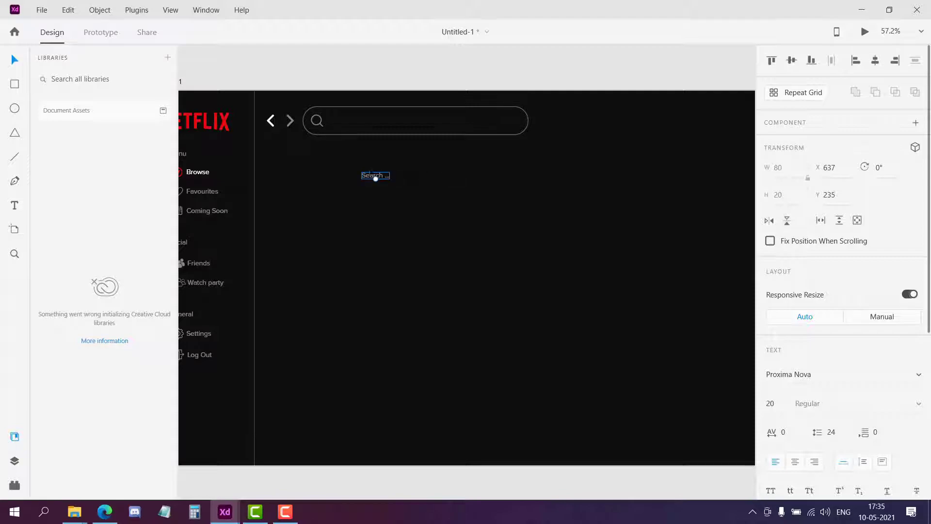
pyautogui.moveTo(375, 176); pyautogui.dragTo(356, 123)
pyautogui.click(364, 195)
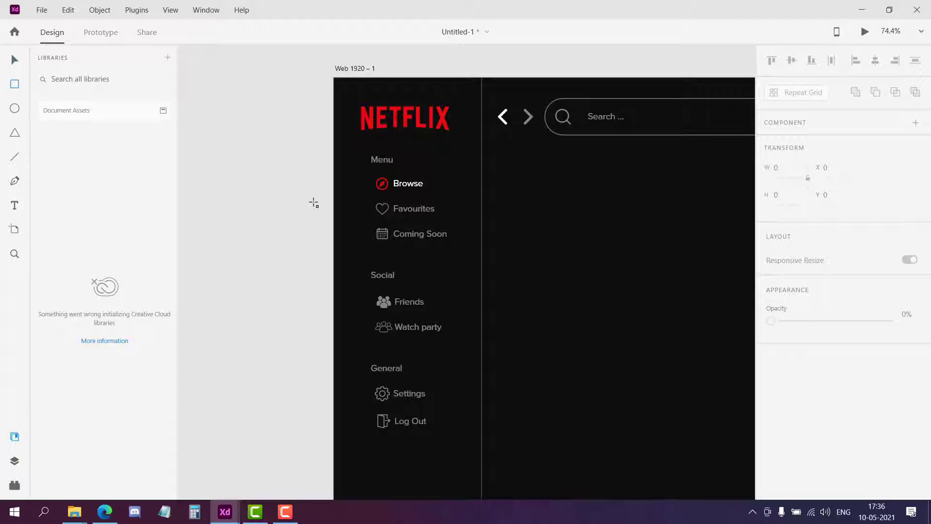
# - Draw a small vertical rectangle about 9 × 31 to the left of the Browse item and fill it with Netflix red
pyautogui.moveTo(318, 171)
pyautogui.mouseDown()
pyautogui.moveTo(321, 185)
pyautogui.moveTo(345, 183)
pyautogui.mouseUp()
pyautogui.click(17, 62)
pyautogui.scroll(-3, 848, 379)
pyautogui.click(796, 343)
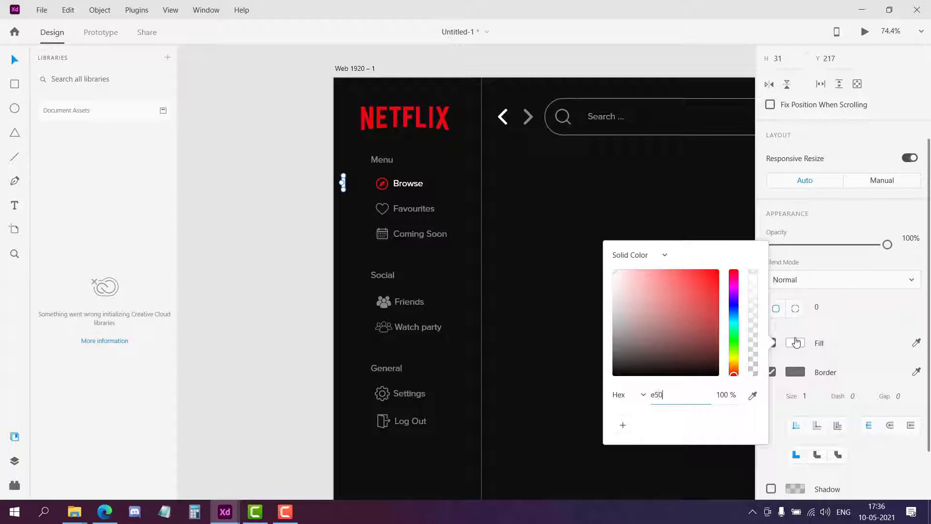
pyautogui.write('4')
pyautogui.press('Return')
# - Move the red marker flush against the artboard's left edge, level with Browse, at X 0, Y 218
pyautogui.moveTo(344, 185); pyautogui.dragTo(336, 188)
pyautogui.click(307, 188)
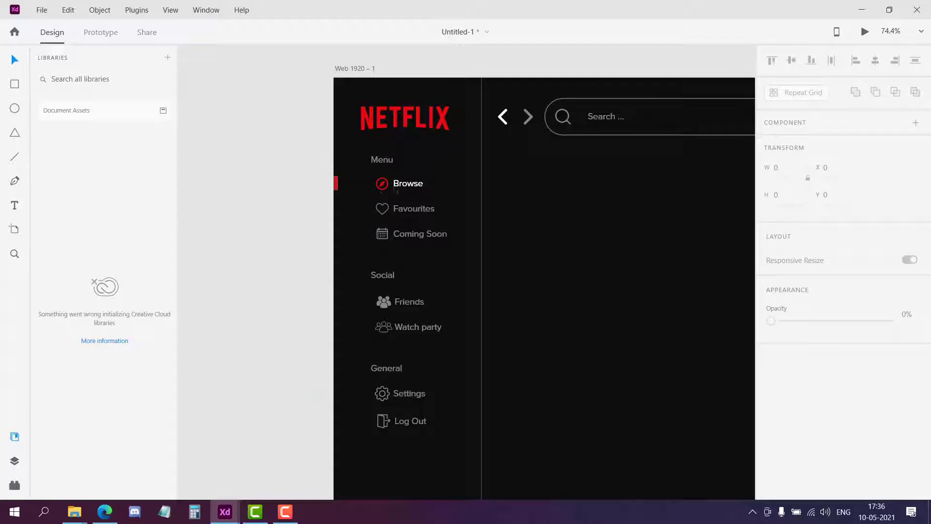
pyautogui.click(338, 190)
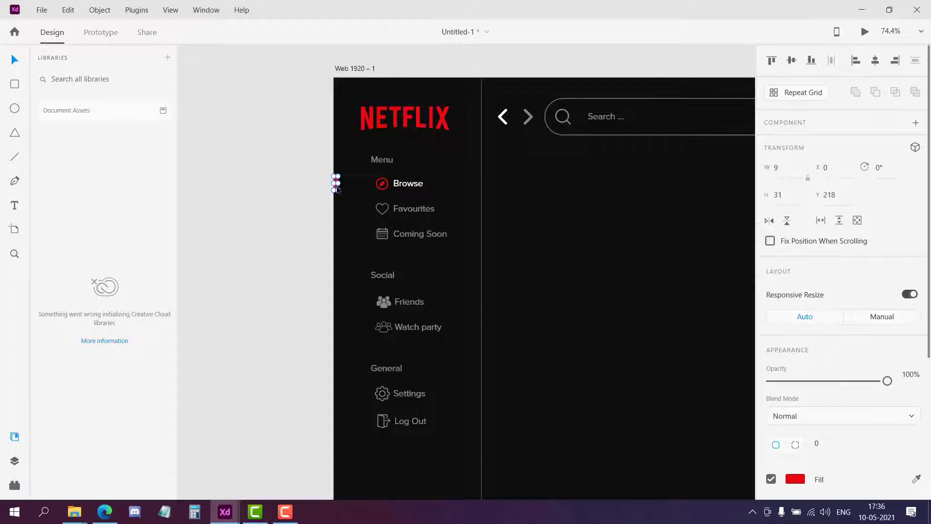
pyautogui.click(289, 195)
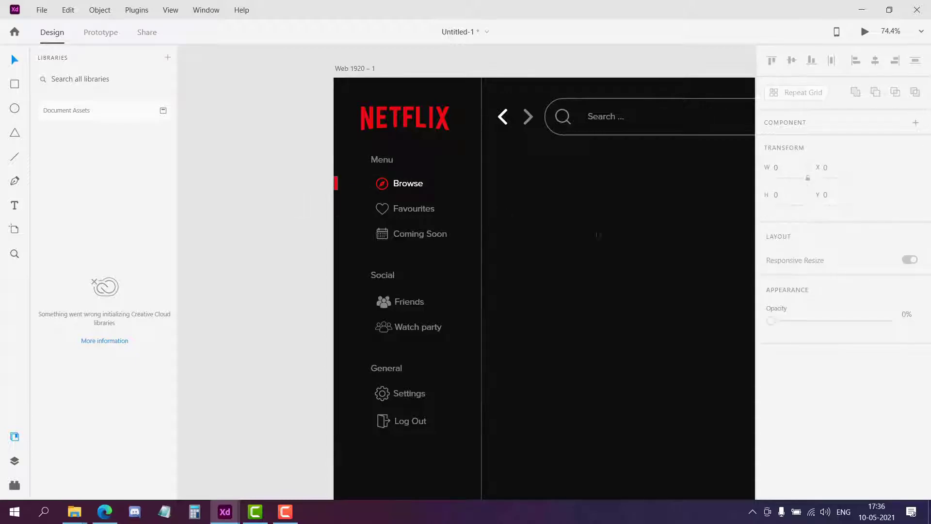
# - Duplicate the sidebar divider line and place the copy near the artboard's right edge at X 1788.5
pyautogui.click(647, 237)
pyautogui.hotkey('ctrl', '0')
pyautogui.click(279, 189)
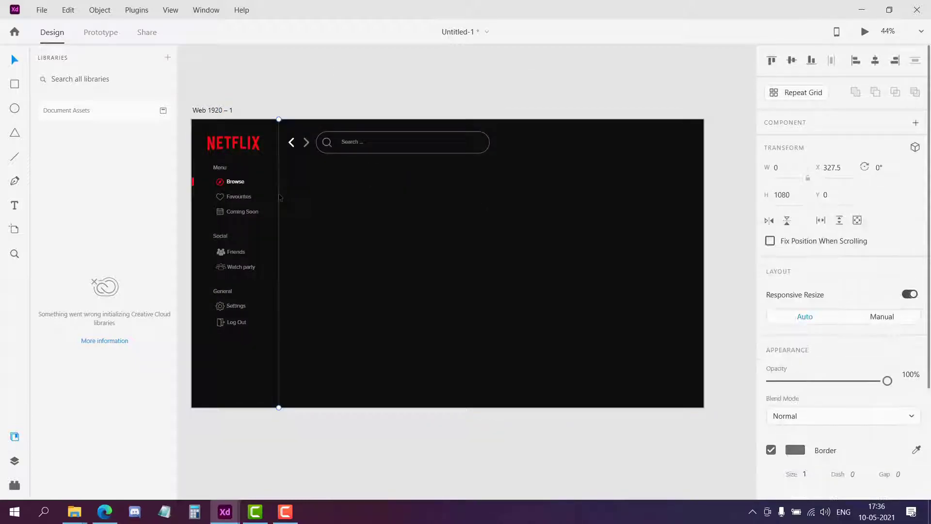
pyautogui.moveTo(281, 200); pyautogui.dragTo(669, 199)
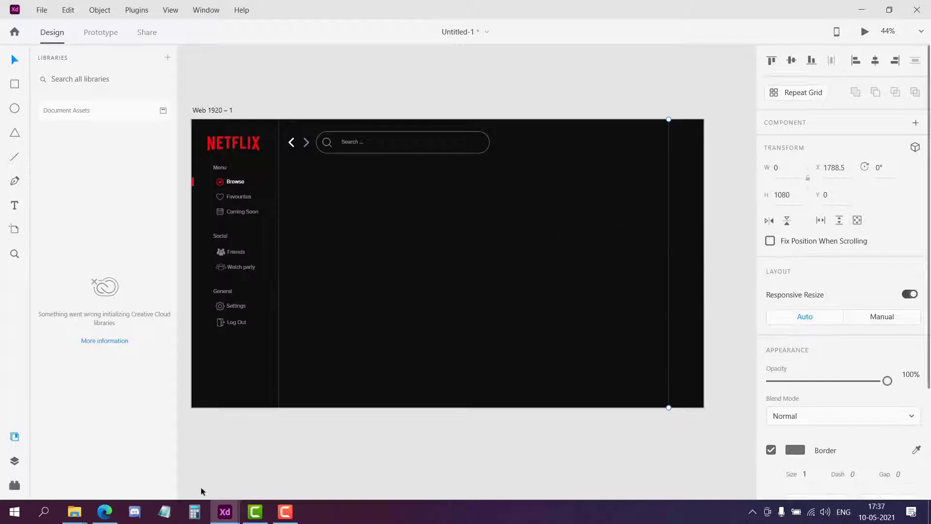
# - Following the finished Netflix design, draw a banner rectangle of about 1353 × 429 below the search bar at X 374, Y 192
pyautogui.click(225, 517)
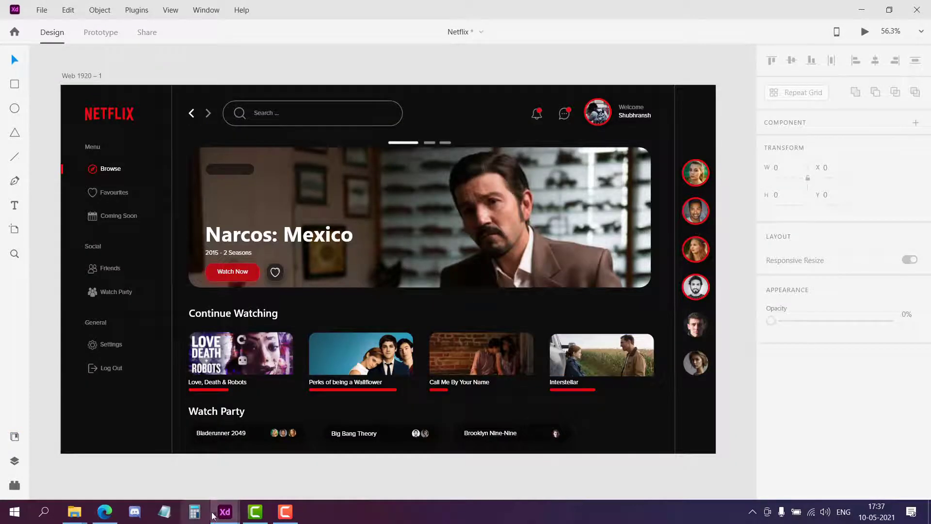
pyautogui.moveTo(225, 513)
pyautogui.click(274, 473)
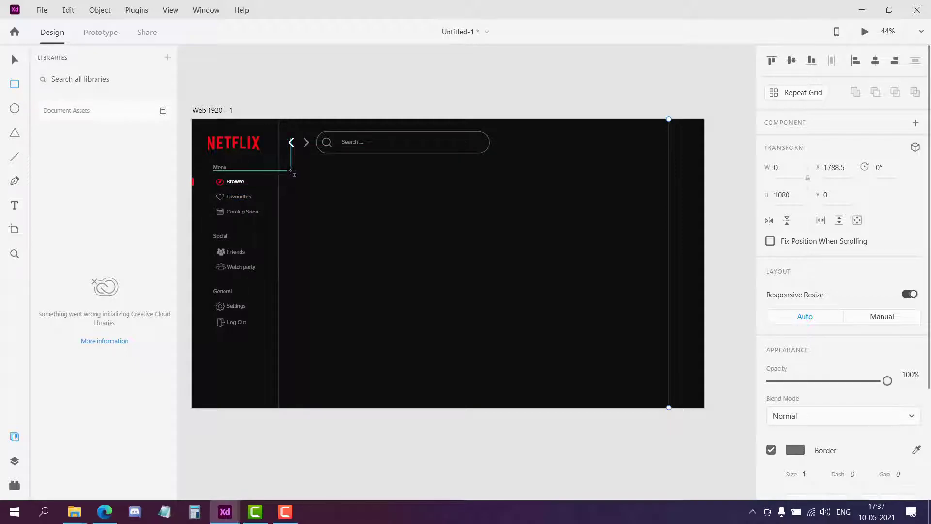
pyautogui.moveTo(291, 171)
pyautogui.mouseDown()
pyautogui.moveTo(615, 263)
pyautogui.moveTo(652, 285)
pyautogui.mouseUp()
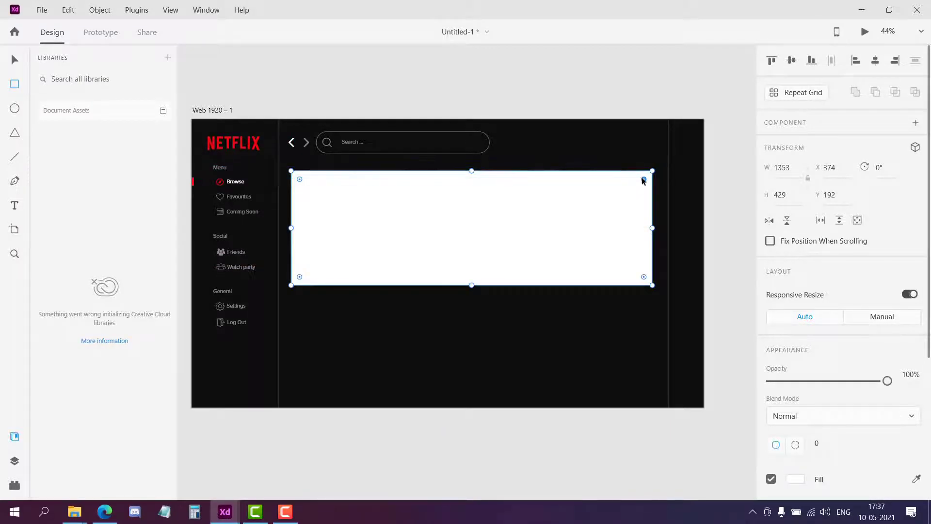
# - Round the banner rectangle's corners to a radius of 43 and import wp1811396-narcos-wallpapers.jpg from the Netflix folder
pyautogui.moveTo(643, 180); pyautogui.dragTo(641, 185)
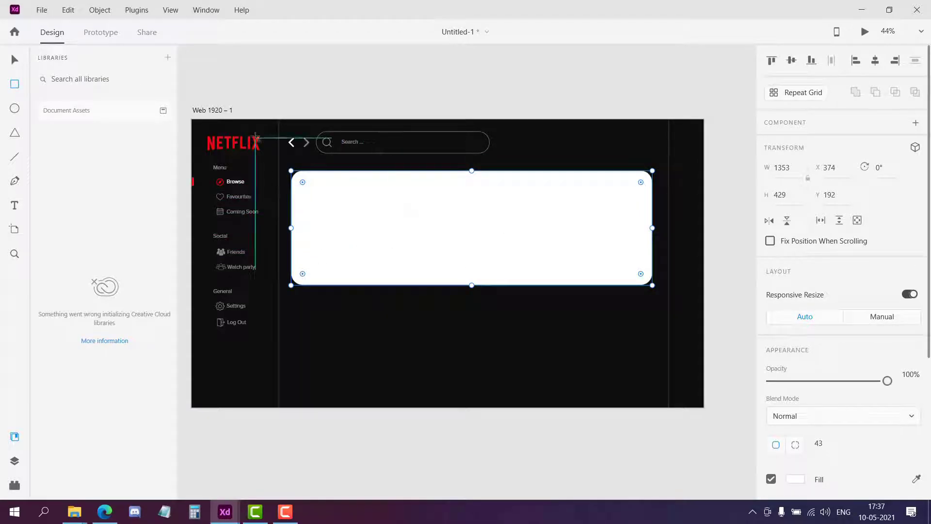
pyautogui.click(39, 10)
pyautogui.click(88, 252)
pyautogui.scroll(-5, 291, 170)
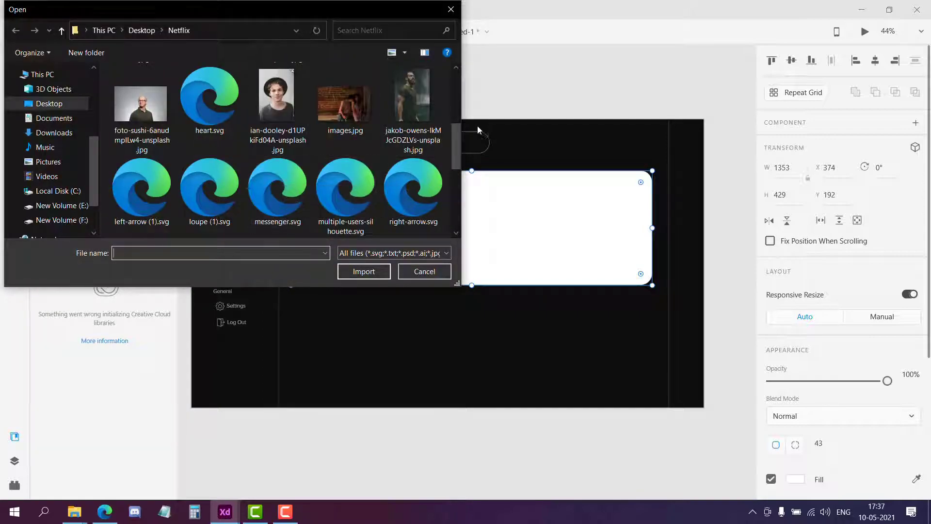
pyautogui.moveTo(451, 162); pyautogui.dragTo(451, 197)
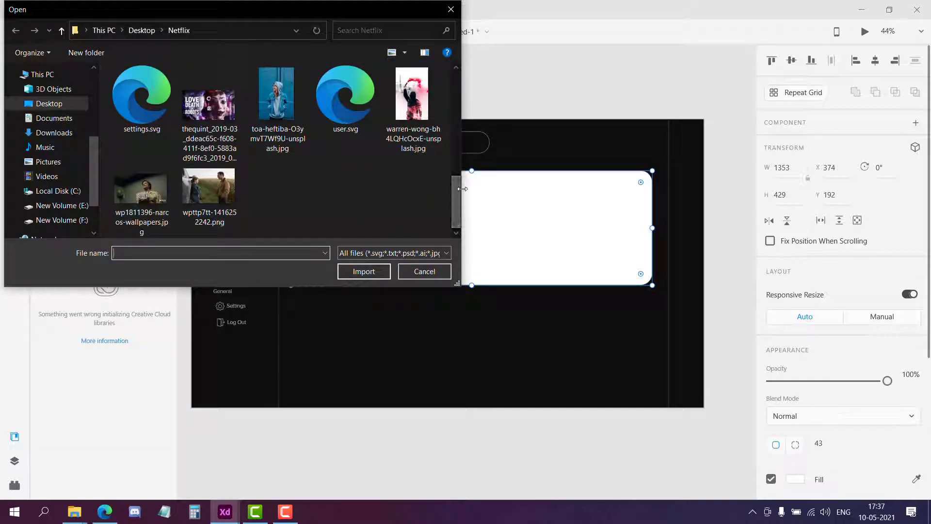
pyautogui.click(140, 190)
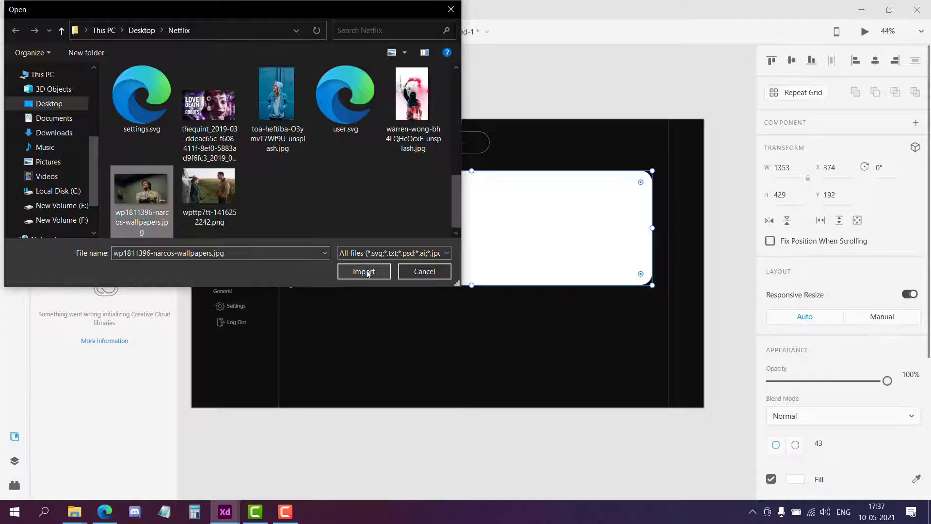
pyautogui.click(364, 271)
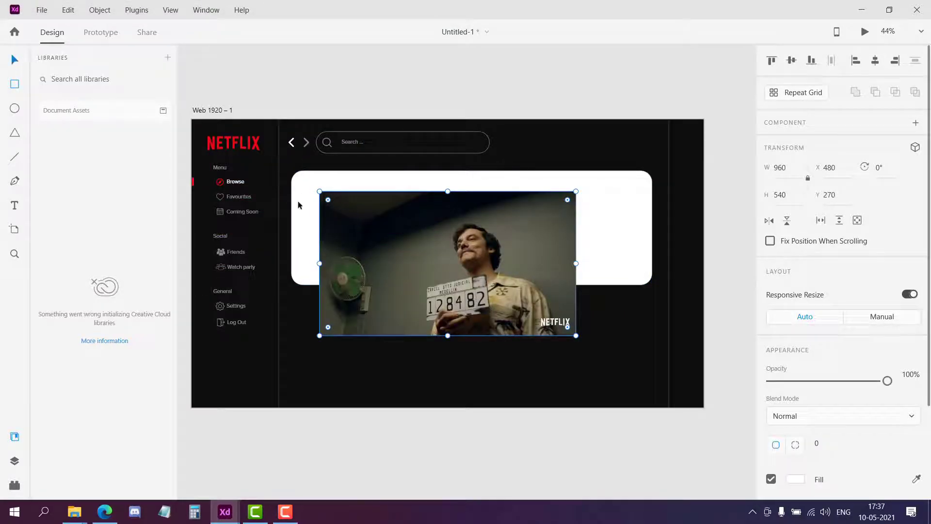
# - Enlarge the Narcos image to about 1456 × 819 and position it at X 323, Y 0 so it covers the banner rectangle
pyautogui.moveTo(377, 244); pyautogui.dragTo(340, 211)
pyautogui.moveTo(539, 301); pyautogui.dragTo(671, 376)
pyautogui.moveTo(608, 329); pyautogui.dragTo(603, 292)
# - Mask the Narcos image with the rounded banner rectangle
pyautogui.click(15, 461)
pyautogui.click(90, 125)
pyautogui.keyDown('shift'); pyautogui.click(96, 109); pyautogui.keyUp('shift')
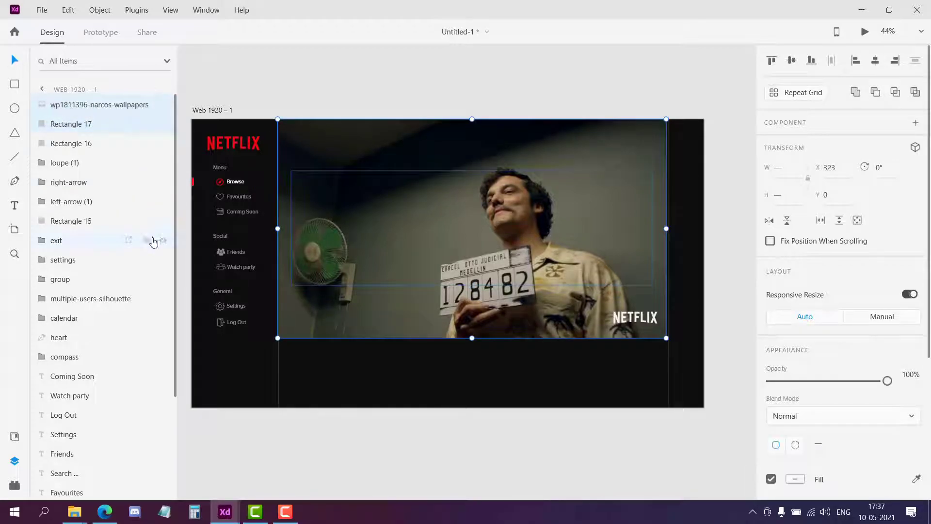
pyautogui.click(99, 10)
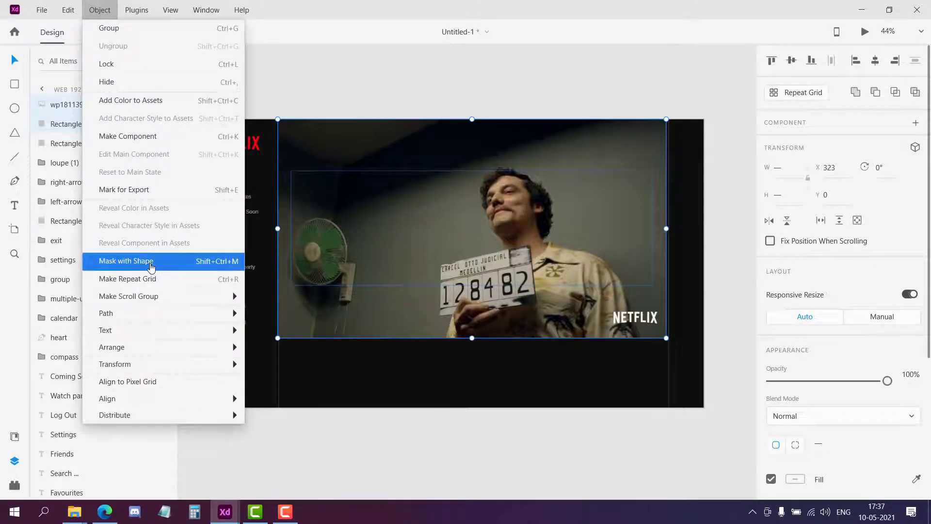
pyautogui.click(148, 261)
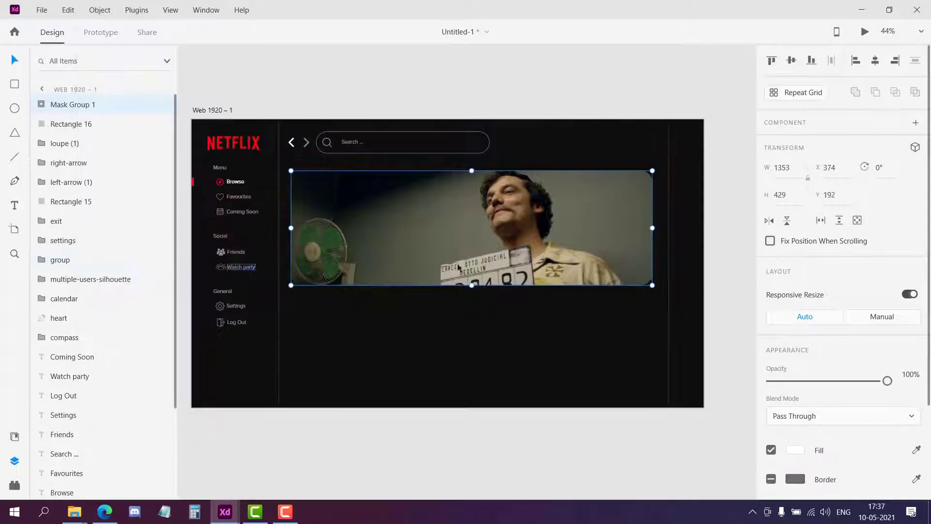
# - Shift the Narcos image down inside its mask so the man's whole head fits within the banner
pyautogui.doubleClick(104, 110)
pyautogui.click(145, 143)
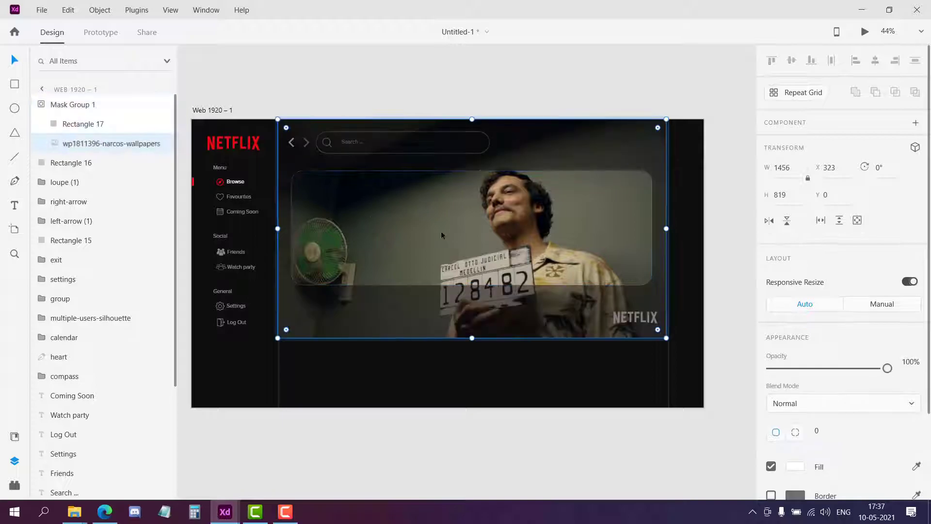
pyautogui.moveTo(439, 229); pyautogui.dragTo(440, 249)
pyautogui.click(468, 97)
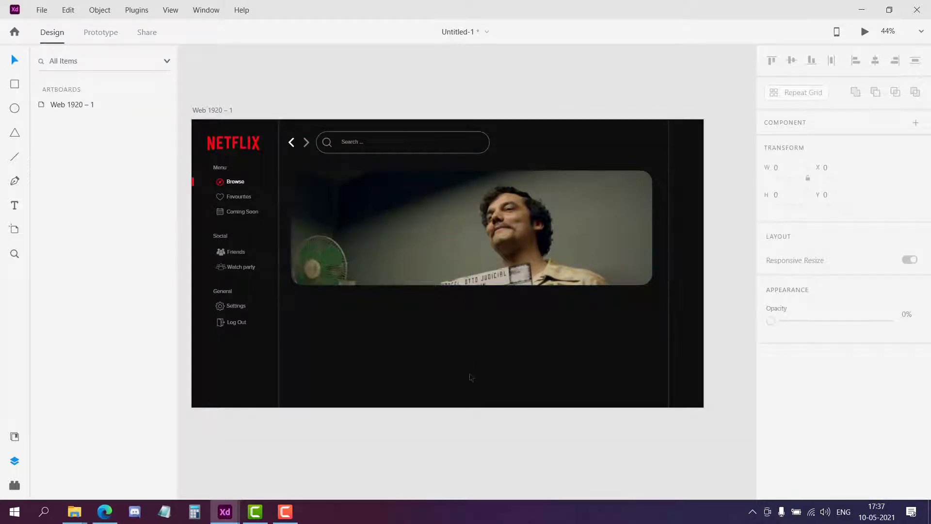
# - Add a "Narcos" text object over the fan in the banner and choose the Segoe UI font for it
pyautogui.click(87, 104)
pyautogui.hotkey('ctrl', '3')
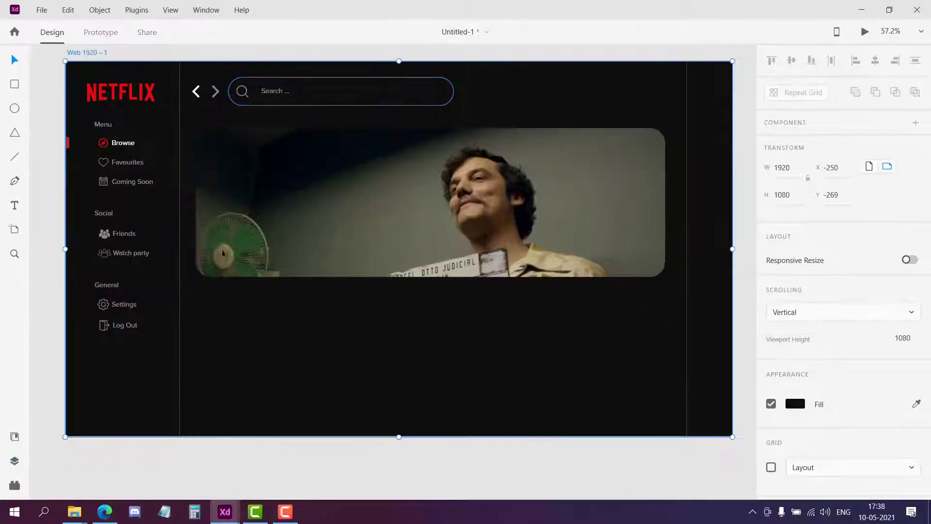
pyautogui.click(14, 205)
pyautogui.click(244, 228)
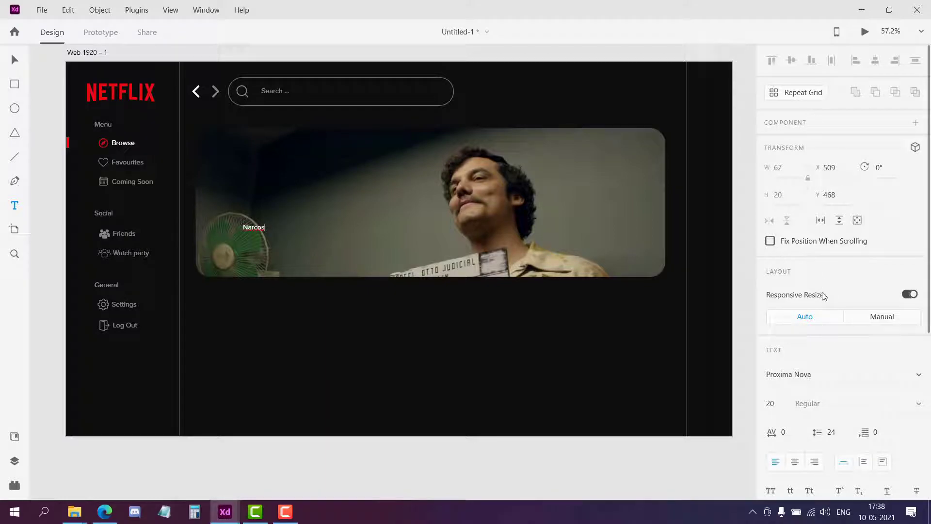
pyautogui.scroll(-3, 823, 295)
pyautogui.click(814, 238)
pyautogui.write('Segoe')
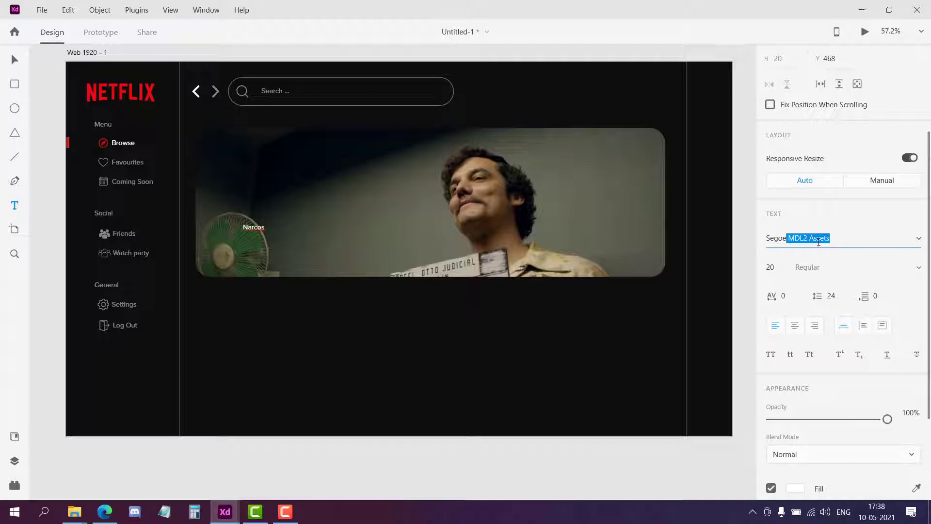
pyautogui.write(' UI')
pyautogui.press('Return')
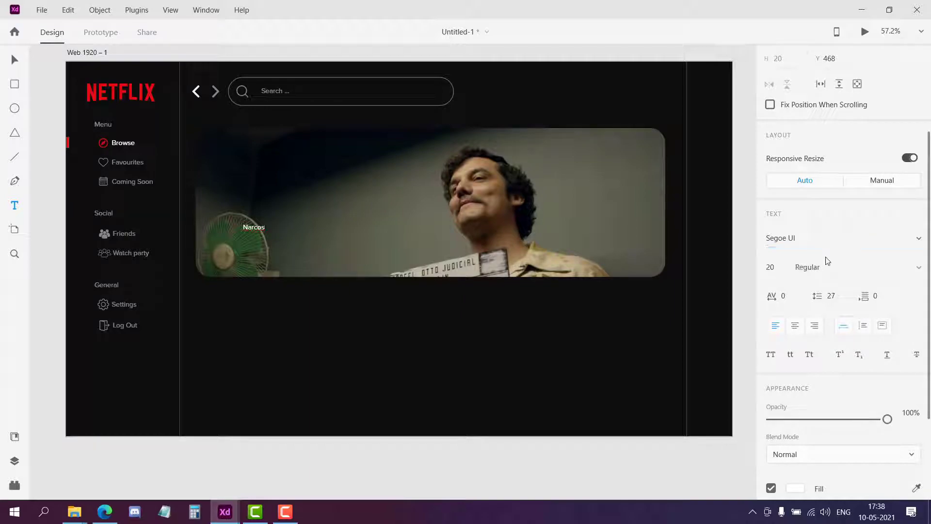
# - Select all of the Narcos text and format it as Segoe UI Bold
pyautogui.click(261, 230)
pyautogui.hotkey('ctrl', 'a')
pyautogui.click(793, 240)
pyautogui.write('Segoe')
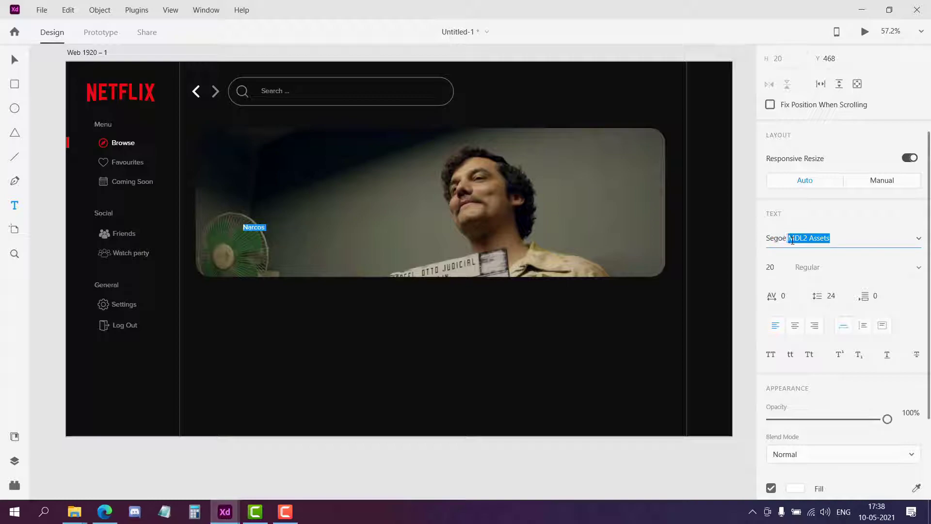
pyautogui.write(' UI')
pyautogui.press('Return')
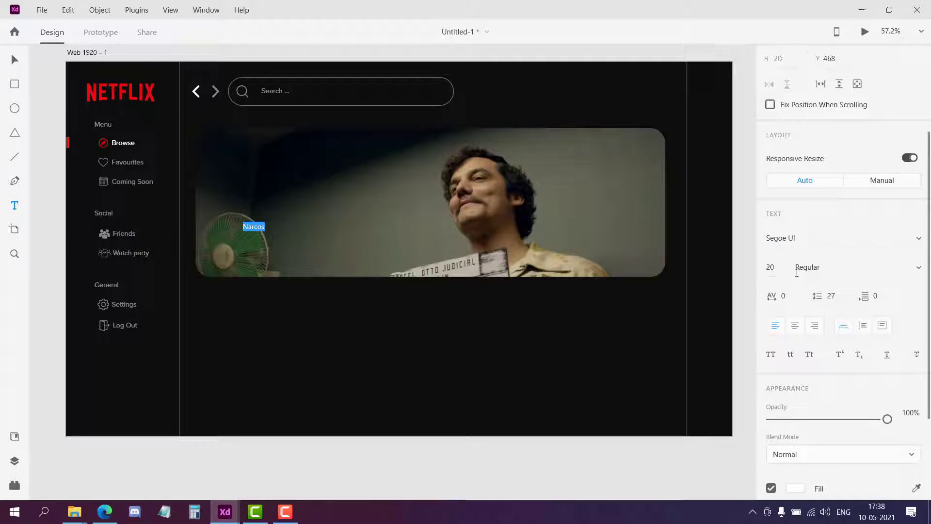
pyautogui.click(919, 268)
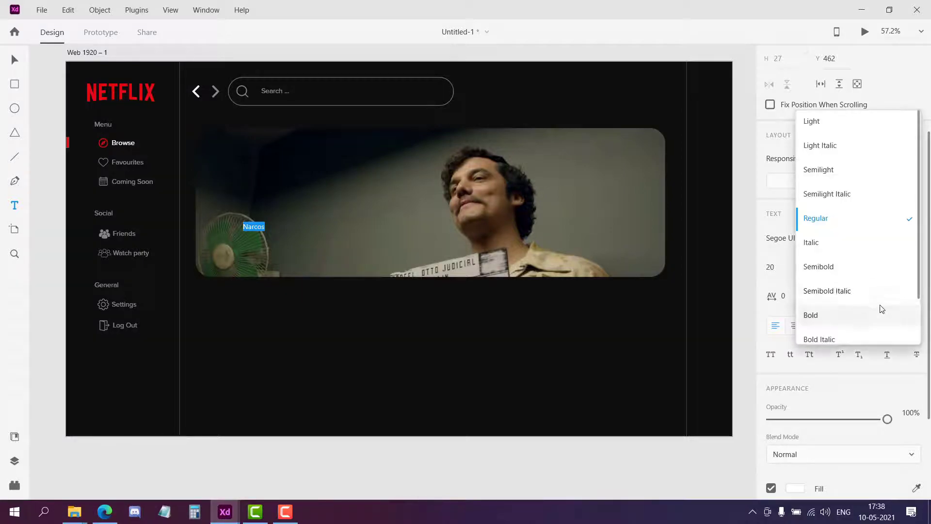
pyautogui.click(838, 320)
# - Set the Narcos title's font size to 65 and move it above the fan near the banner's left edge, at Y 362
pyautogui.click(781, 268)
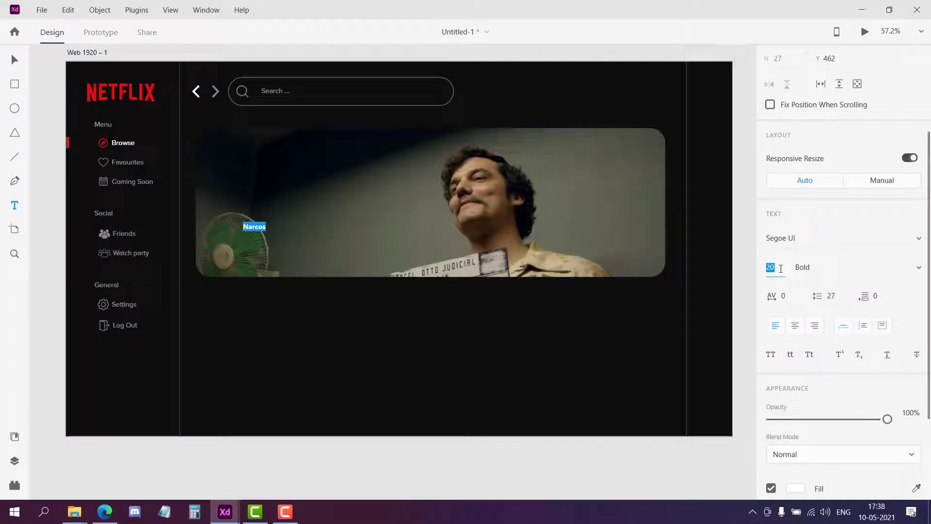
pyautogui.write('65')
pyautogui.press('Return')
pyautogui.moveTo(256, 215); pyautogui.dragTo(257, 209)
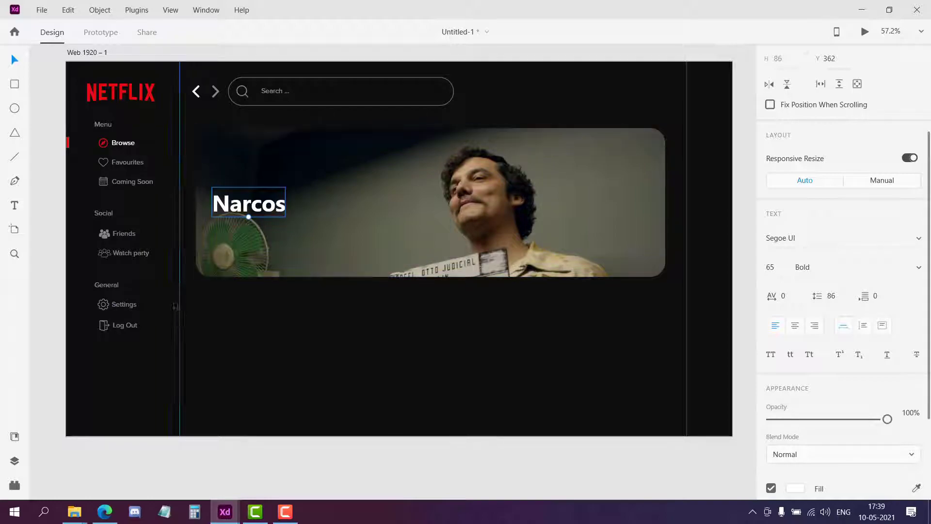
# - Duplicate the Browse label below the banner, change the copy's text to "2015 - 2 Seasons" and shift it left
pyautogui.click(123, 144)
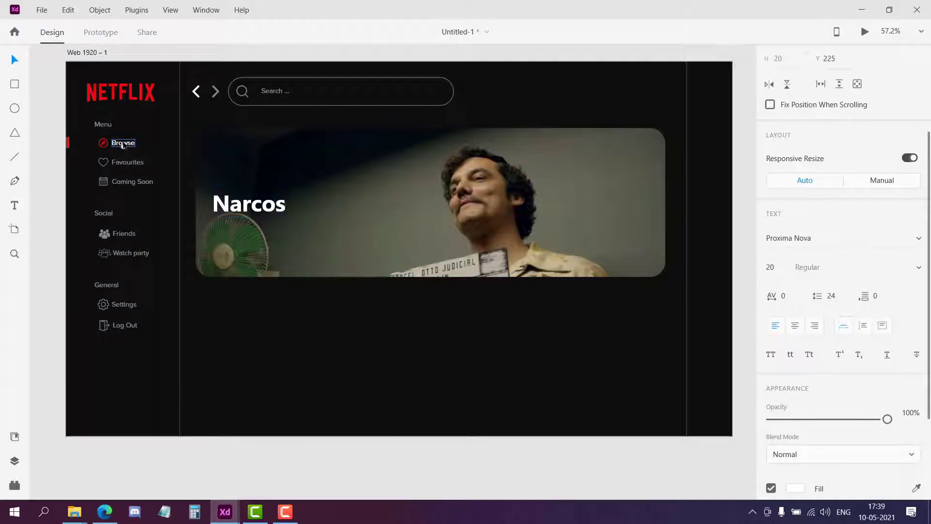
pyautogui.moveTo(123, 145); pyautogui.dragTo(267, 314)
pyautogui.doubleClick(272, 312)
pyautogui.write('2015 - 2 Seasons')
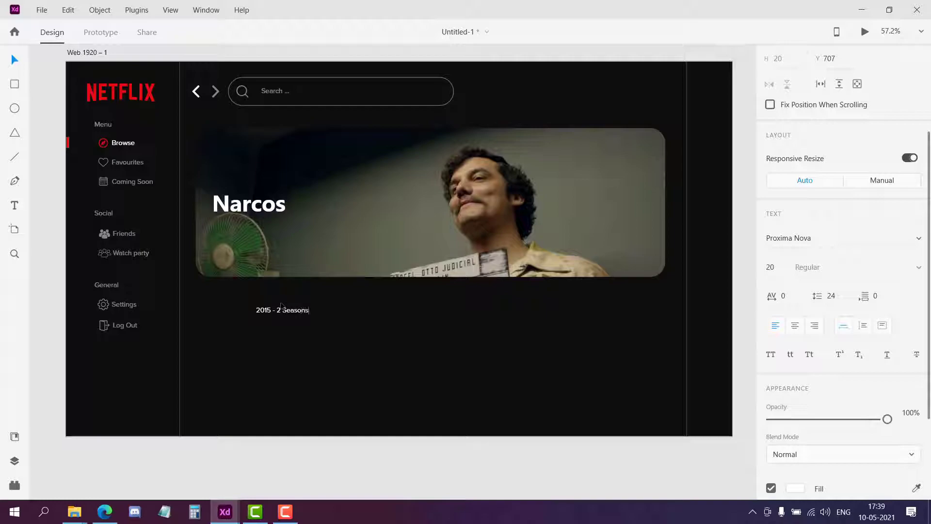
pyautogui.press('BackSpace')
pyautogui.write('4')
pyautogui.press('BackSpace')
pyautogui.write('5')
pyautogui.click(13, 57)
pyautogui.moveTo(290, 312); pyautogui.dragTo(271, 312)
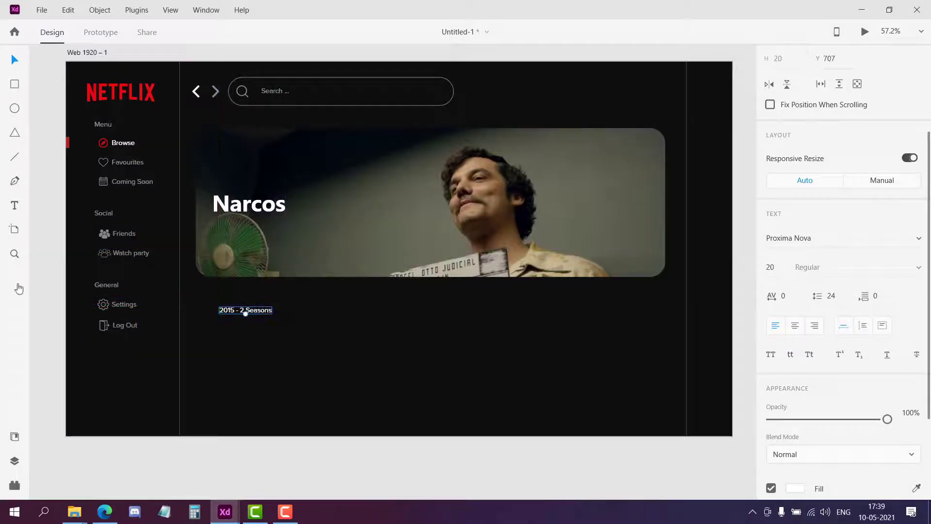
# - Move the "2015 - 2 Seasons" layer up the stack to sit directly above the banner's mask group
pyautogui.click(15, 462)
pyautogui.scroll(-1, 121, 291)
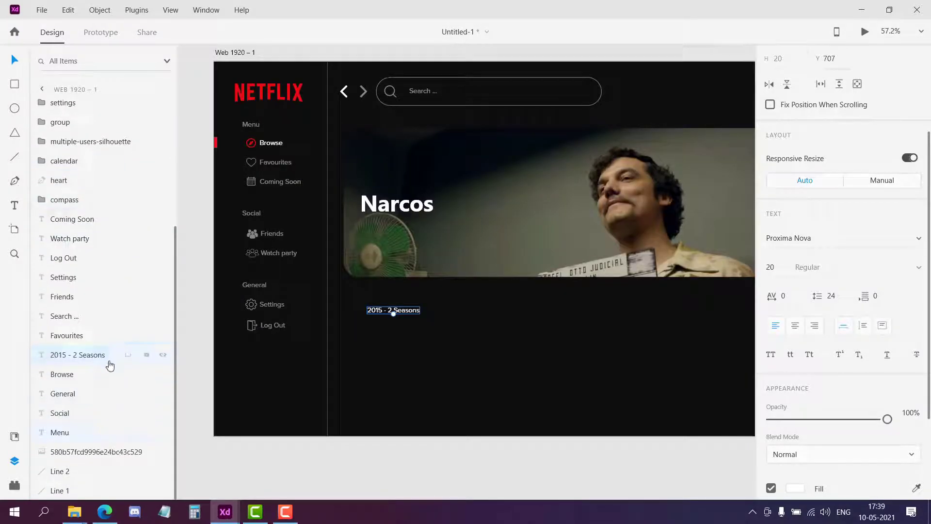
pyautogui.moveTo(113, 221); pyautogui.dragTo(110, 120)
pyautogui.scroll(4, 111, 179)
pyautogui.moveTo(84, 323); pyautogui.dragTo(97, 122)
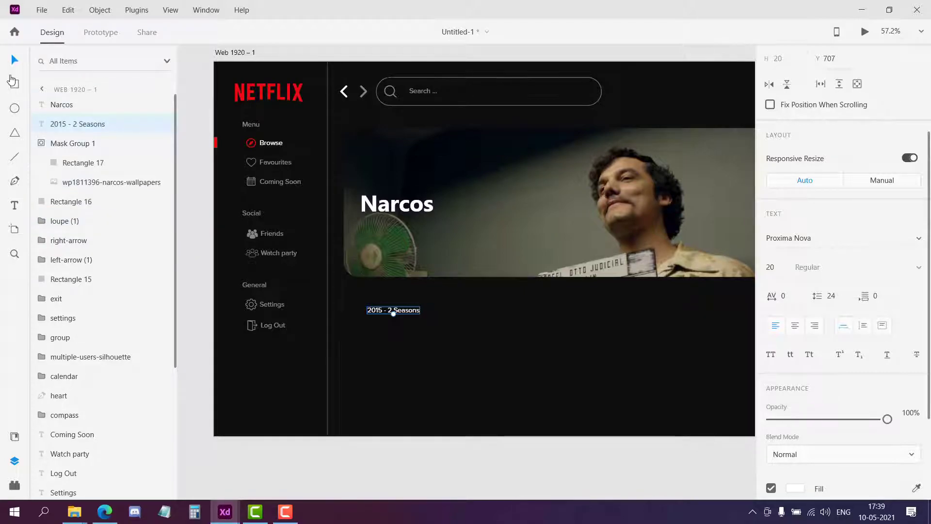
# - Place the "2015 - 2 Seasons" text directly beneath the Narcos title, aligned with its left edge
pyautogui.moveTo(409, 313); pyautogui.dragTo(406, 232)
pyautogui.click(15, 461)
pyautogui.moveTo(249, 233); pyautogui.dragTo(246, 231)
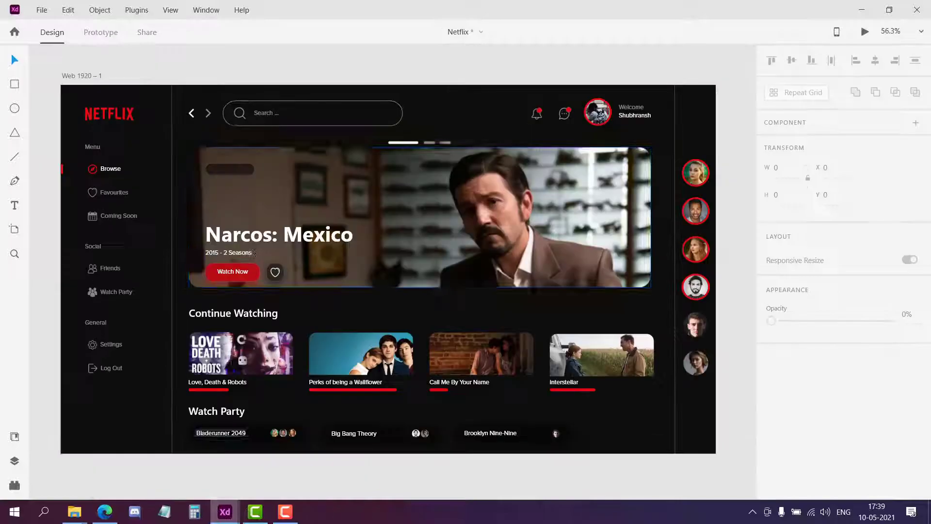
# - Following the finished Netflix design, draw a button rectangle about 67 high below the banner and round its corners to 34
pyautogui.click(226, 513)
pyautogui.moveTo(234, 519)
pyautogui.click(288, 468)
pyautogui.click(17, 90)
pyautogui.moveTo(223, 322)
pyautogui.mouseDown()
pyautogui.moveTo(281, 354)
pyautogui.moveTo(312, 349)
pyautogui.moveTo(294, 338)
pyautogui.mouseUp()
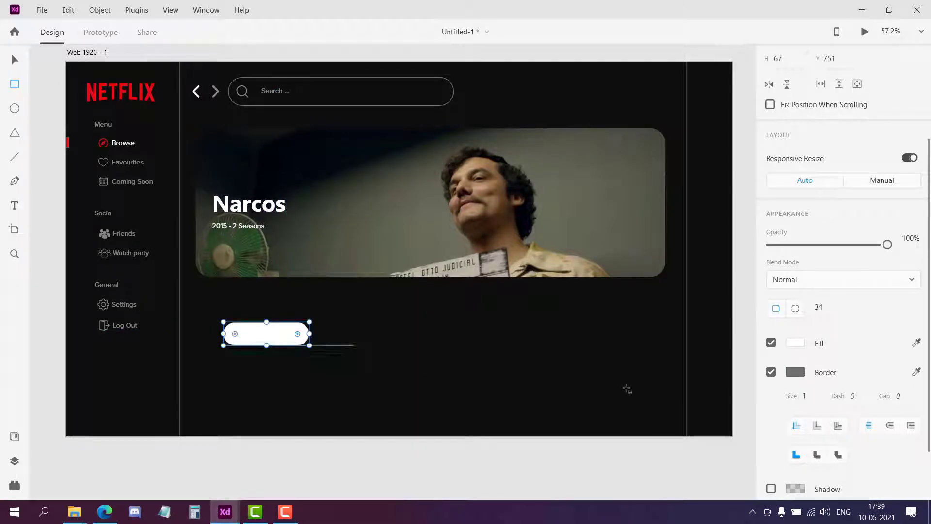
# - Fill the button with #B70C14 and fit it at a smaller size in the banner beneath the "2015 - 2 Seasons" text
pyautogui.scroll(-2, 836, 403)
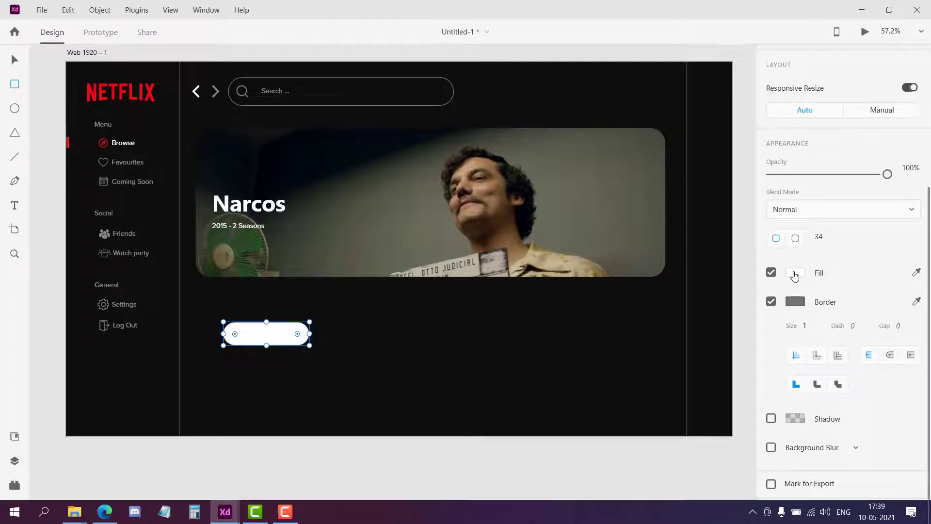
pyautogui.click(794, 274)
pyautogui.write('b')
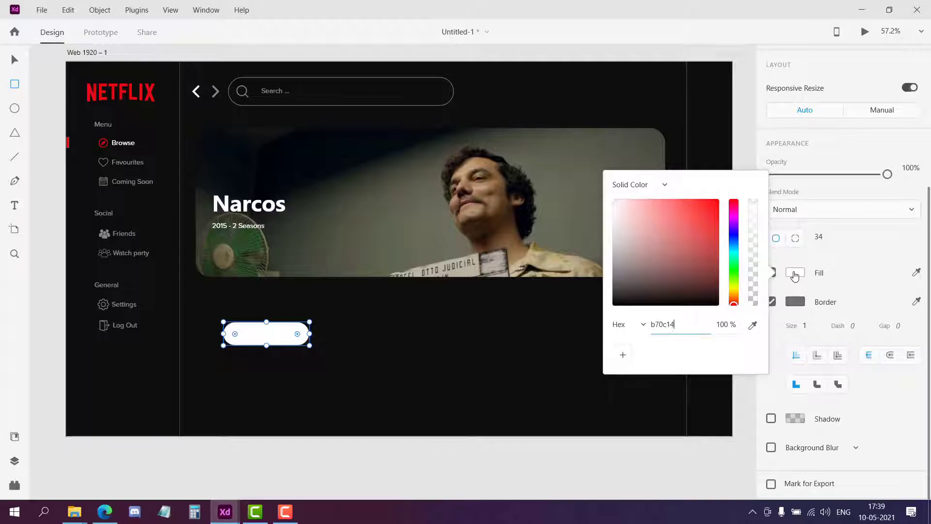
pyautogui.write('70c14')
pyautogui.press('Return')
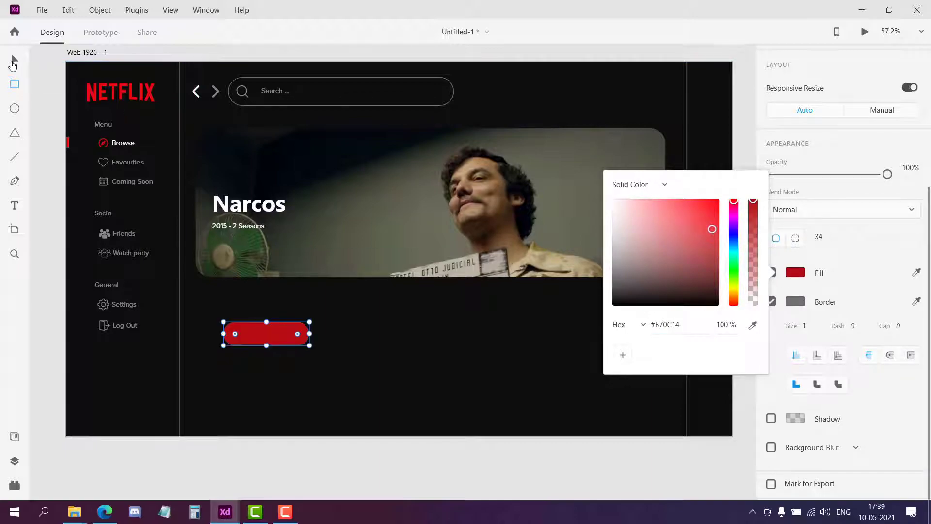
pyautogui.click(13, 63)
pyautogui.moveTo(278, 337); pyautogui.dragTo(257, 252)
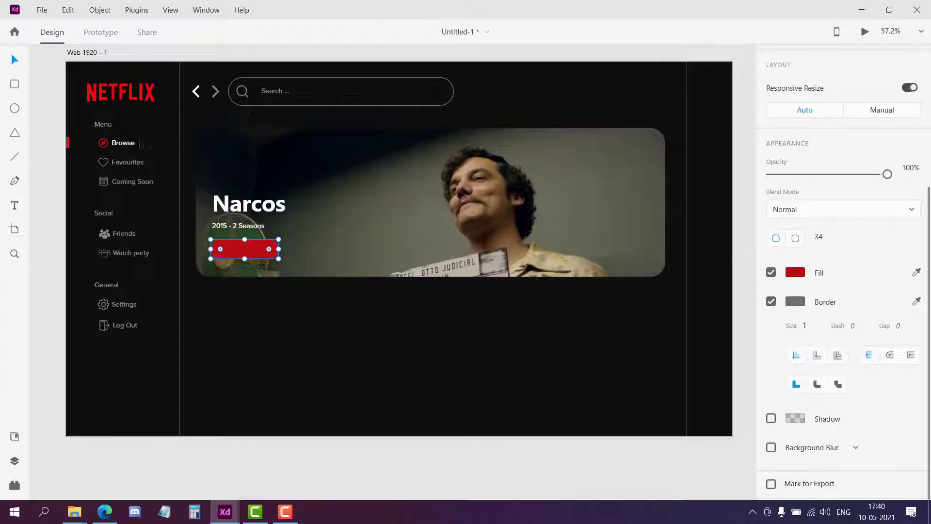
# - Duplicate the Browse label below the banner and change the copy's text to "Watch Now"
pyautogui.moveTo(127, 146); pyautogui.dragTo(238, 322)
pyautogui.doubleClick(238, 323)
pyautogui.write('Watch Now')
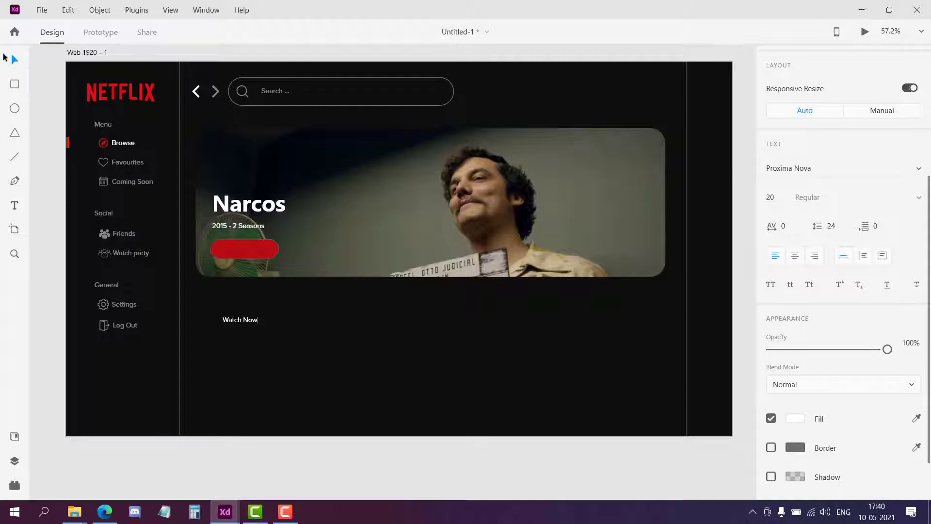
pyautogui.click(14, 61)
# - Bring the Watch Now text to the top of the layer stack and center it on the red button
pyautogui.click(15, 461)
pyautogui.moveTo(93, 349); pyautogui.dragTo(94, 105)
pyautogui.moveTo(99, 359); pyautogui.dragTo(103, 243)
pyautogui.moveTo(99, 168); pyautogui.dragTo(94, 104)
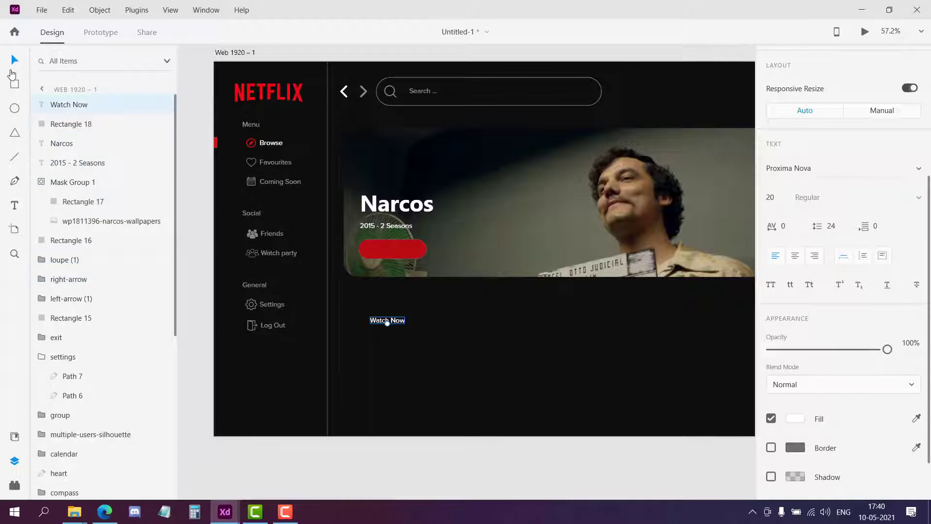
pyautogui.click(15, 460)
pyautogui.moveTo(247, 323); pyautogui.dragTo(252, 252)
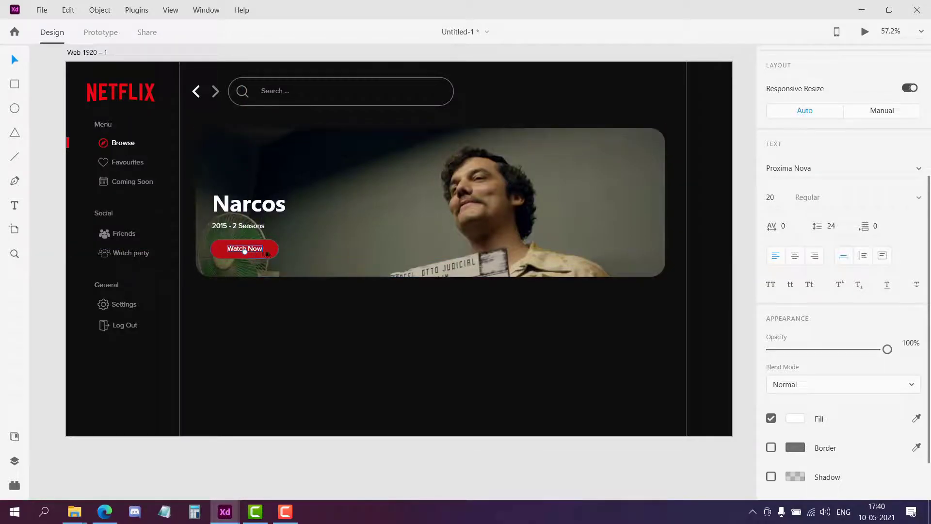
# - Add a drop shadow to the red Watch Now button and colour it #B70C14
pyautogui.click(269, 256)
pyautogui.scroll(-2, 854, 445)
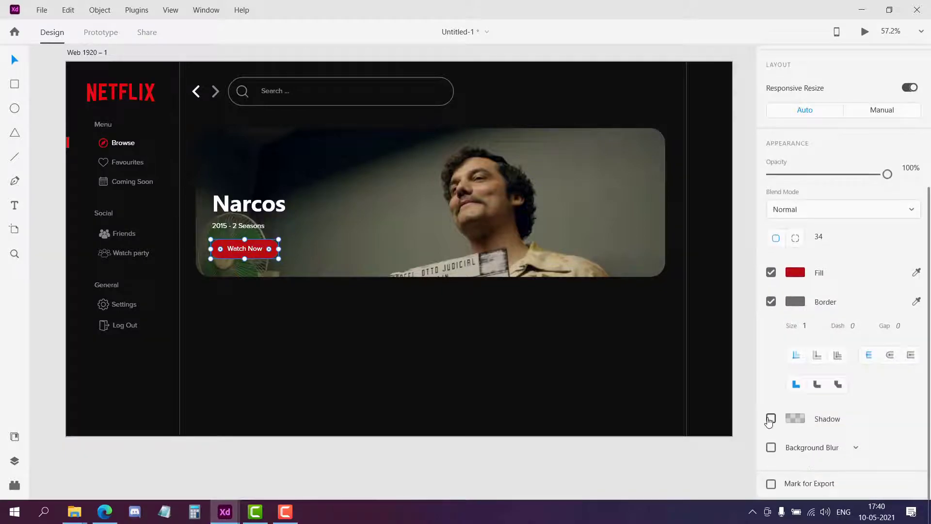
pyautogui.click(771, 418)
pyautogui.scroll(-1, 856, 412)
pyautogui.click(799, 390)
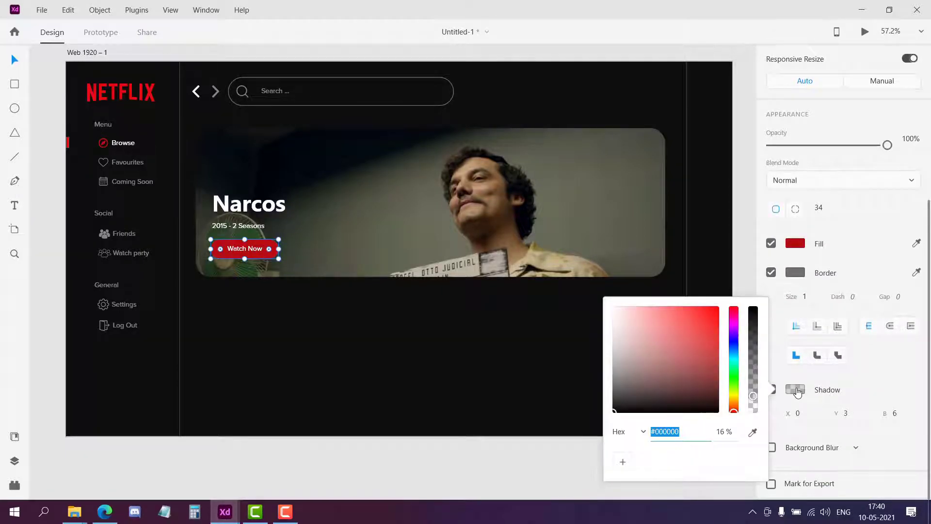
pyautogui.write('b70c14')
pyautogui.press('Return')
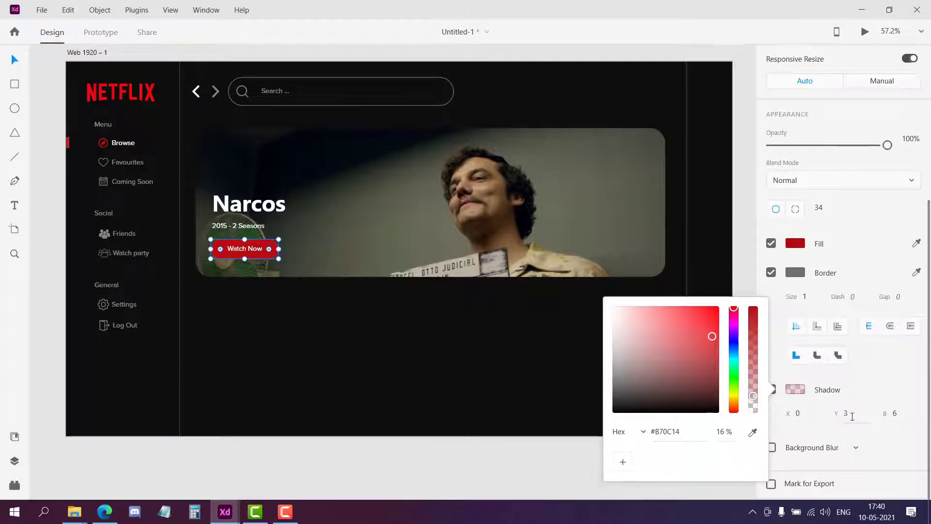
# - Set the button shadow's blur to 20 and its Y offset to 5
pyautogui.click(904, 415)
pyautogui.write('20')
pyautogui.press('Return')
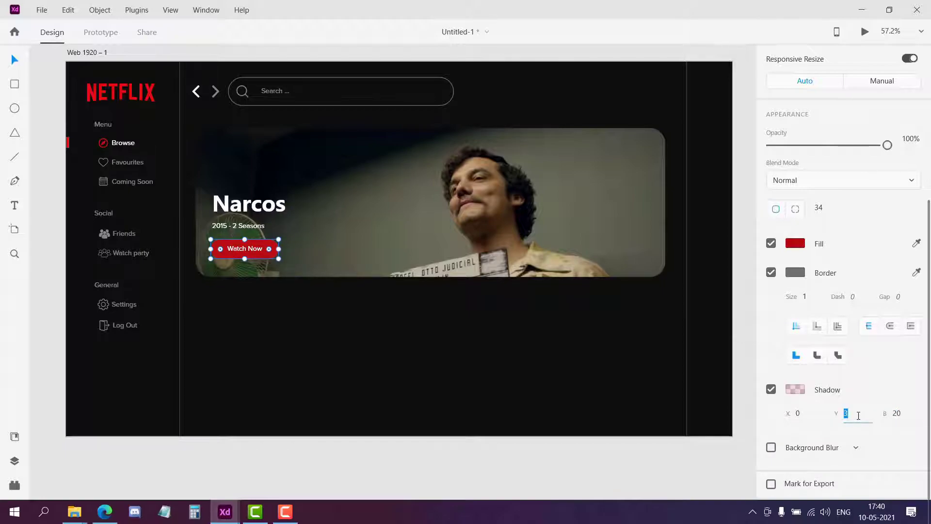
pyautogui.click(858, 415)
pyautogui.write('5')
pyautogui.press('Return')
# - Raise the button shadow colour's opacity to 100%
pyautogui.click(795, 389)
pyautogui.click(721, 432)
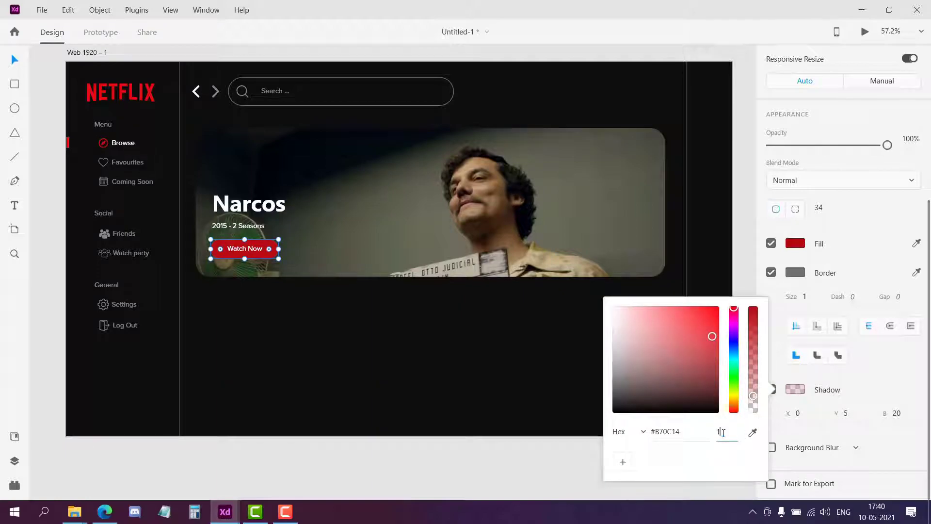
pyautogui.click(726, 433)
pyautogui.press('Return')
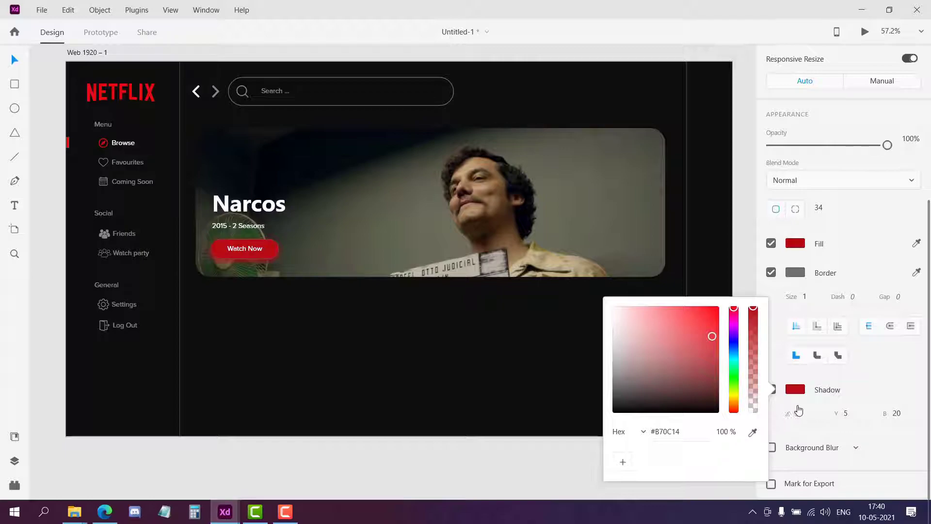
pyautogui.click(893, 434)
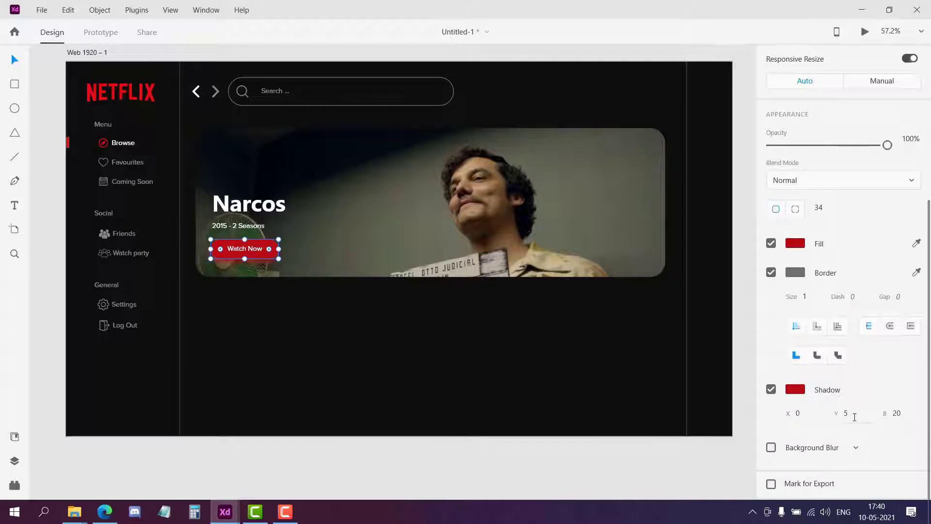
pyautogui.click(439, 371)
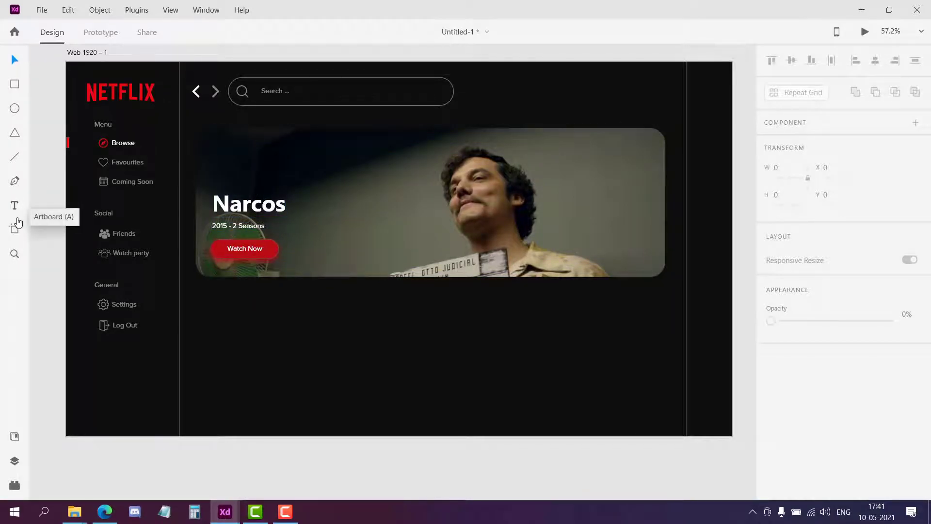
# - Draw a small square with corners rounded to 20 in the empty area below the banner
pyautogui.click(16, 91)
pyautogui.moveTo(279, 331)
pyautogui.mouseDown()
pyautogui.moveTo(307, 359)
pyautogui.moveTo(295, 340)
pyautogui.mouseUp()
pyautogui.scroll(-4, 835, 375)
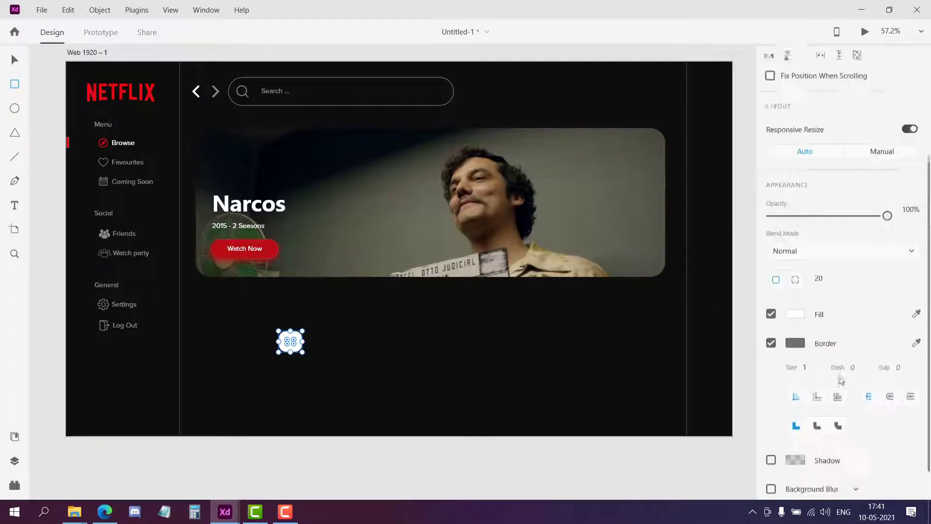
# - Fill the small square with black at 30% opacity and place it beside the Watch Now button
pyautogui.click(792, 277)
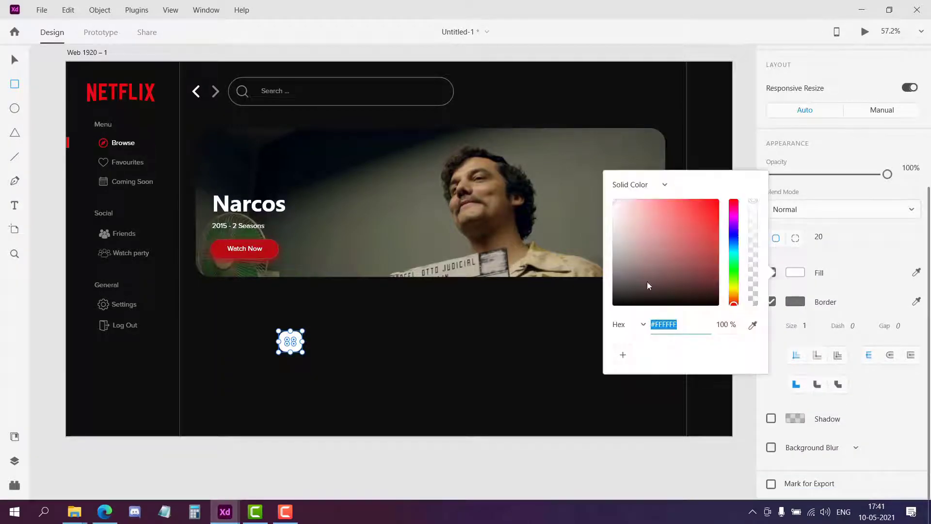
pyautogui.moveTo(680, 289); pyautogui.dragTo(762, 363)
pyautogui.moveTo(890, 176); pyautogui.dragTo(809, 175)
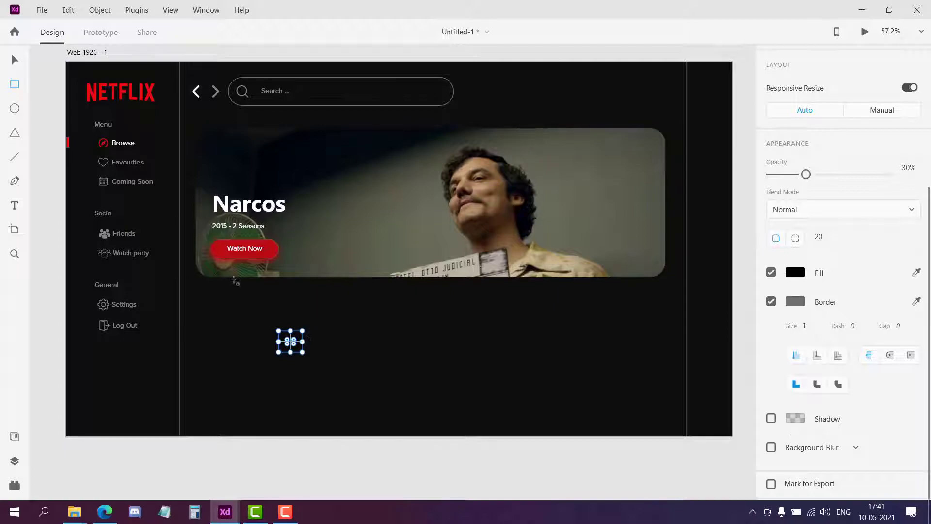
pyautogui.moveTo(300, 340); pyautogui.dragTo(309, 247)
# - Duplicate the Favourites heart icon below the banner and bring the copy to the top of the layer stack
pyautogui.click(106, 164)
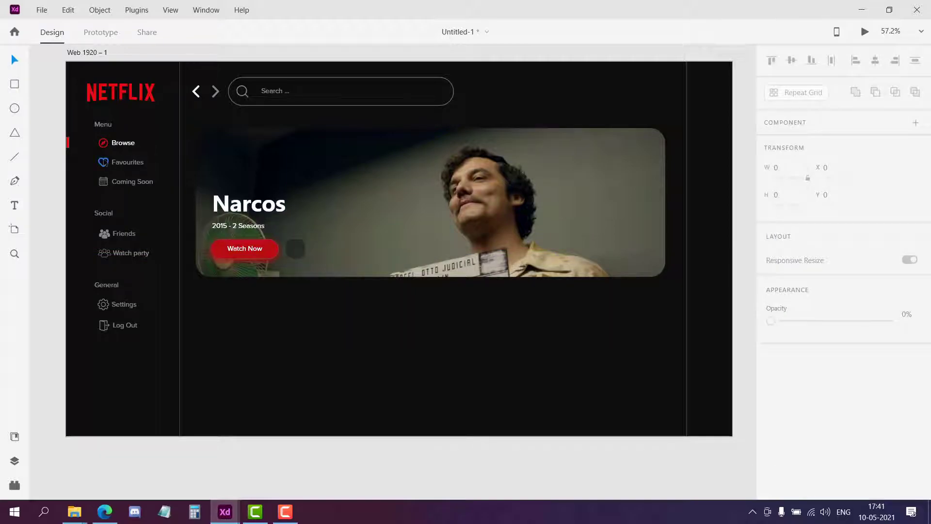
pyautogui.click(104, 163)
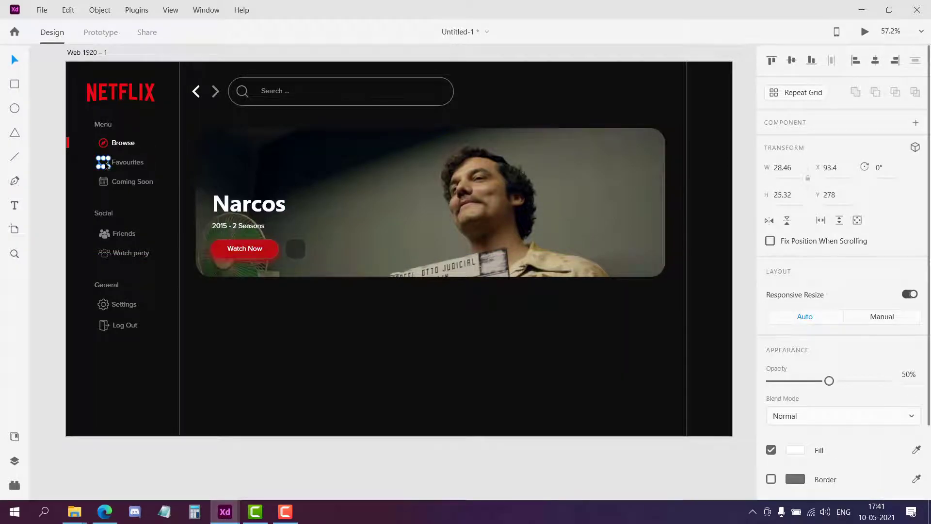
pyautogui.moveTo(103, 163); pyautogui.dragTo(294, 309)
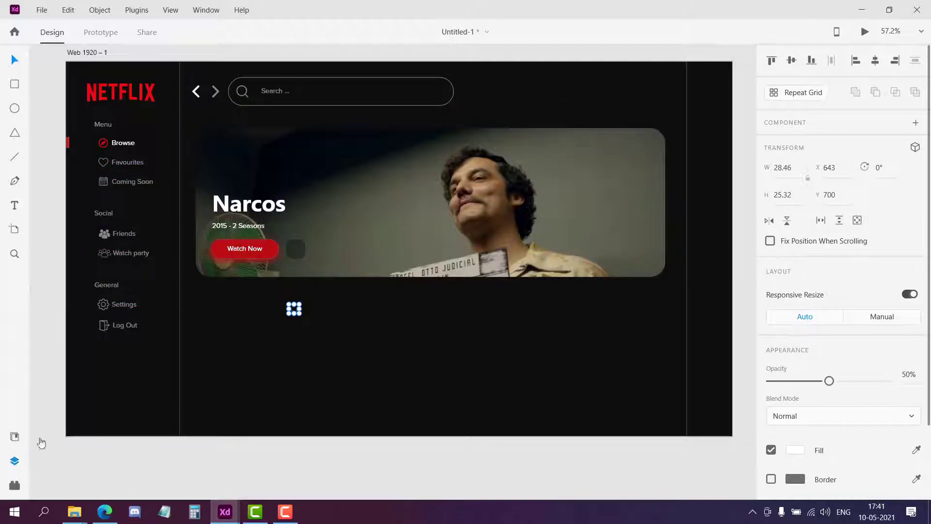
pyautogui.click(14, 461)
pyautogui.moveTo(88, 303); pyautogui.dragTo(65, 93)
pyautogui.click(15, 460)
pyautogui.press('Escape')
pyautogui.press('Escape')
# - Center the heart copy on the dark square beside Watch Now and set its opacity to 100%
pyautogui.moveTo(296, 312); pyautogui.dragTo(300, 253)
pyautogui.scroll(-2, 834, 402)
pyautogui.click(908, 287)
pyautogui.write('100')
pyautogui.press('Return')
pyautogui.click(437, 338)
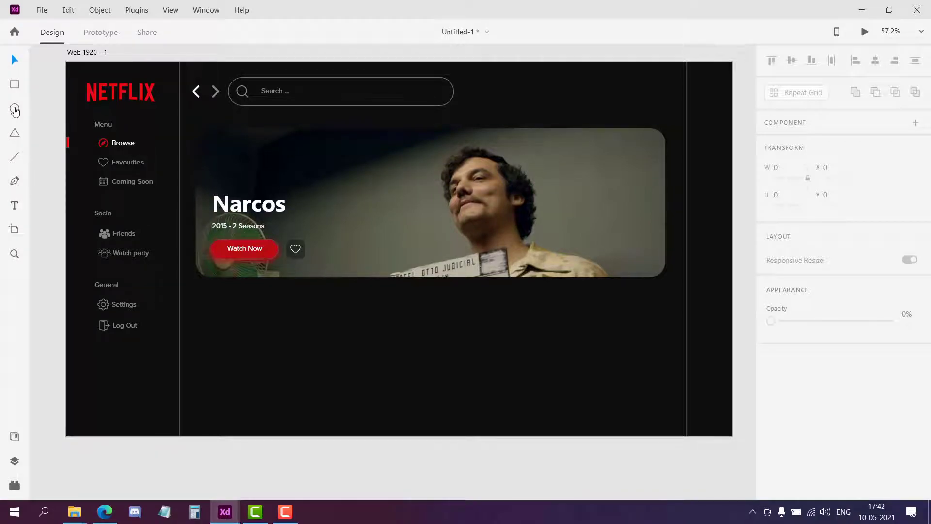
# - Draw a white bar about 793 × 80 below the banner and round its corners to 40
pyautogui.click(14, 84)
pyautogui.moveTo(267, 334); pyautogui.dragTo(427, 363)
pyautogui.moveTo(493, 367)
pyautogui.mouseDown()
pyautogui.moveTo(541, 363)
pyautogui.moveTo(488, 367)
pyautogui.mouseUp()
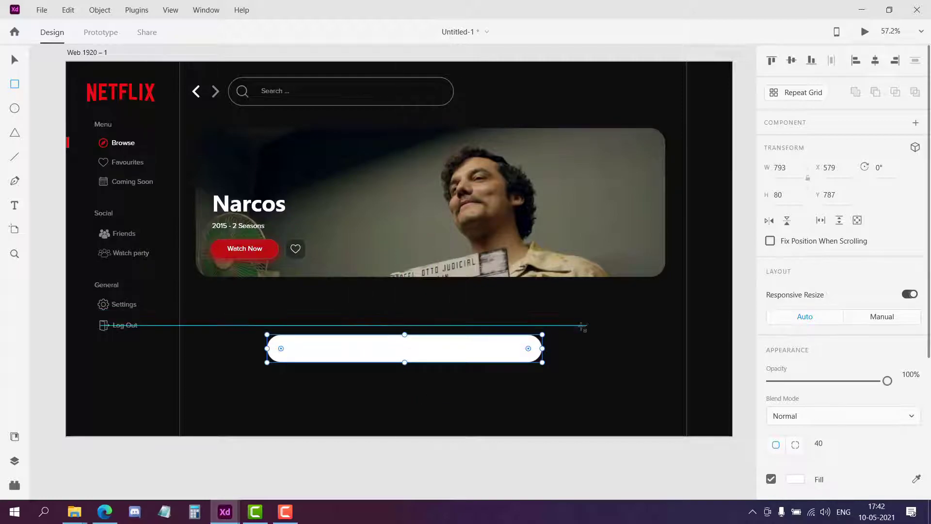
# - Shrink the white bar to a thin slider indicator above the banner and add two shorter 56 × 6 copies beside it
pyautogui.moveTo(542, 335); pyautogui.dragTo(469, 126)
pyautogui.click(14, 61)
pyautogui.hotkey('ctrl', 'z')
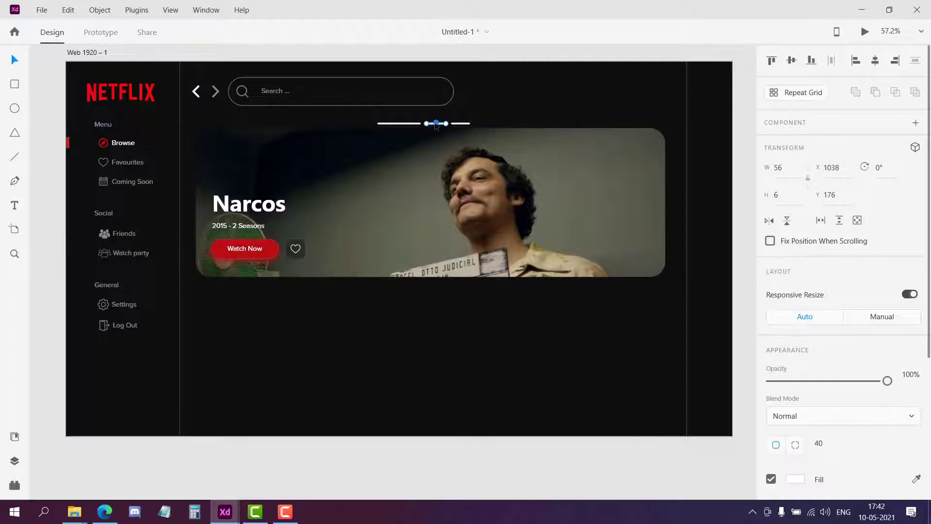
# - Set the opacity of both short indicator bars above the banner to 50%
pyautogui.scroll(-5, 873, 388)
pyautogui.click(908, 167)
pyautogui.write('50')
pyautogui.press('Return')
pyautogui.hotkey('ctrl', 'z')
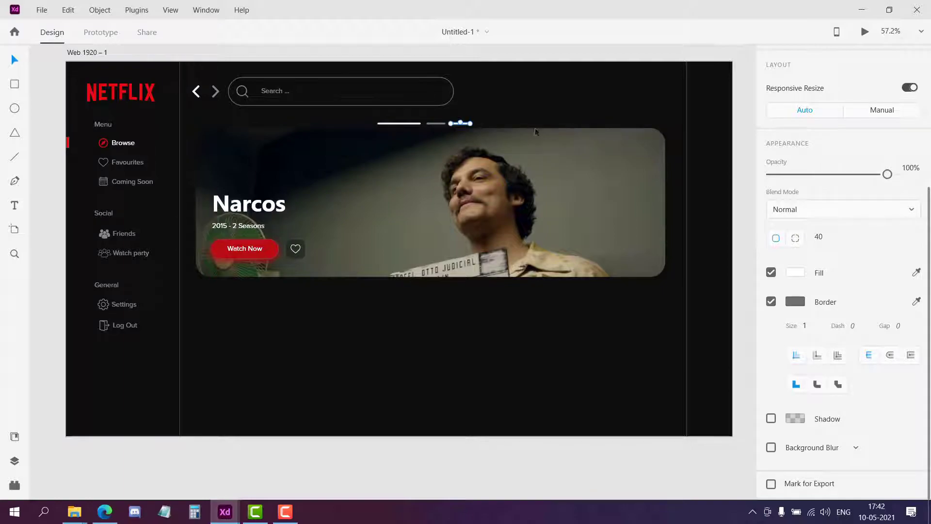
pyautogui.click(923, 170)
pyautogui.write('50')
pyautogui.press('Return')
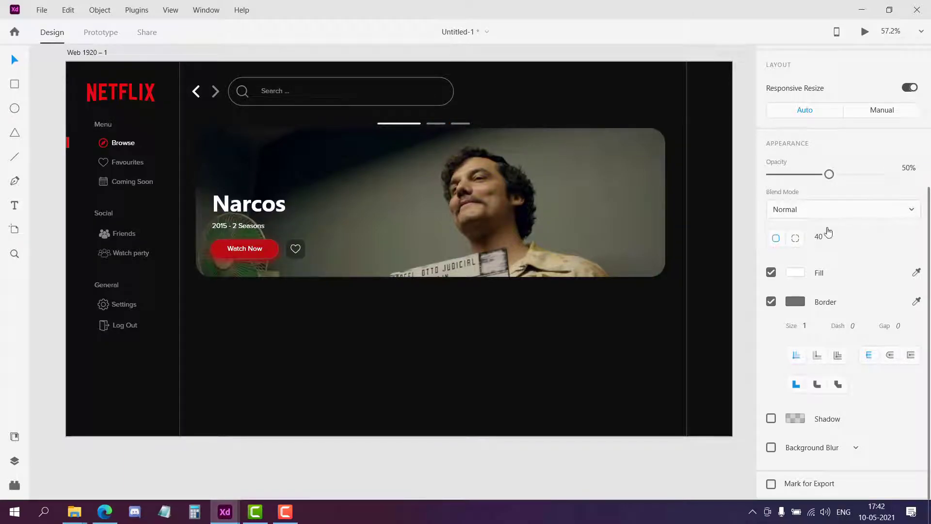
pyautogui.click(415, 113)
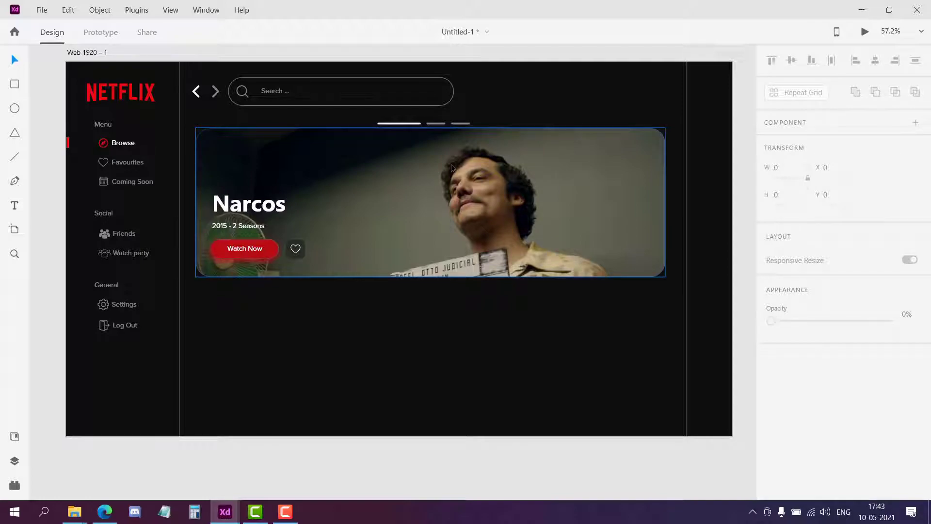
# - Add the heading text "Continue Watching" below the banner
pyautogui.press('t')
pyautogui.click(256, 364)
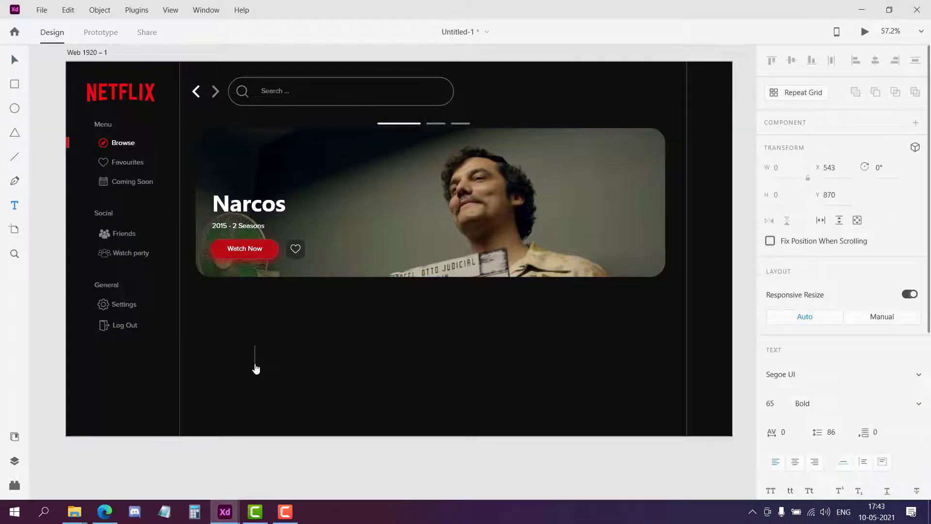
pyautogui.write('Continu')
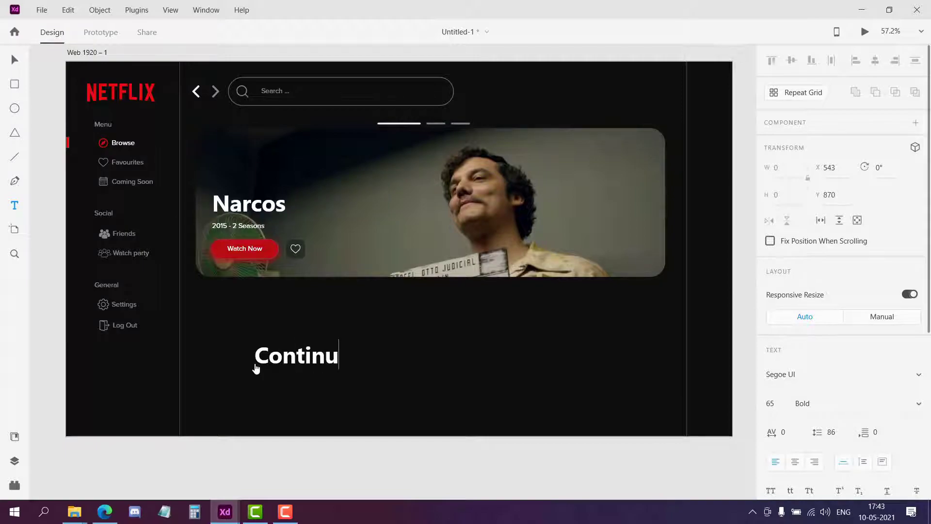
pyautogui.write('e Watching')
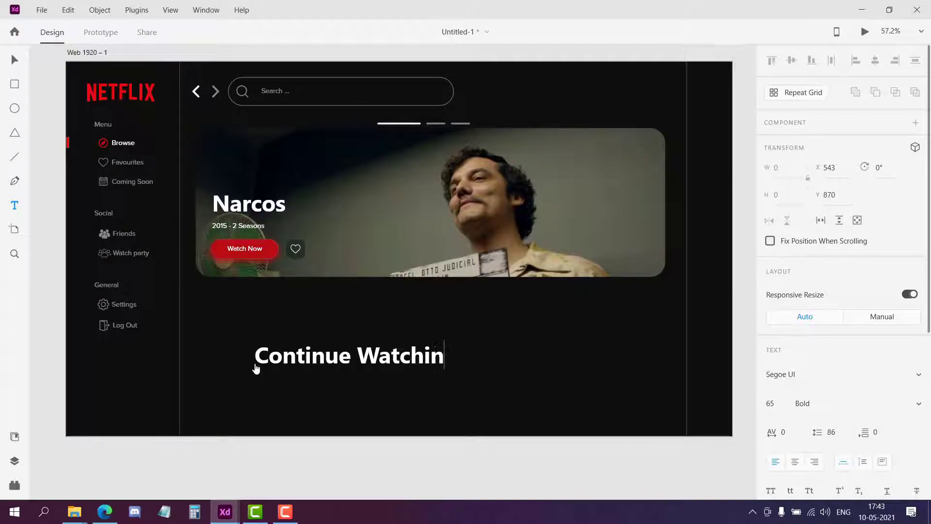
# - Set the heading to Semibold at size 45, then fit it smaller beneath the banner, aligned with its left edge
pyautogui.hotkey('ctrl', 'a')
pyautogui.scroll(-3, 873, 252)
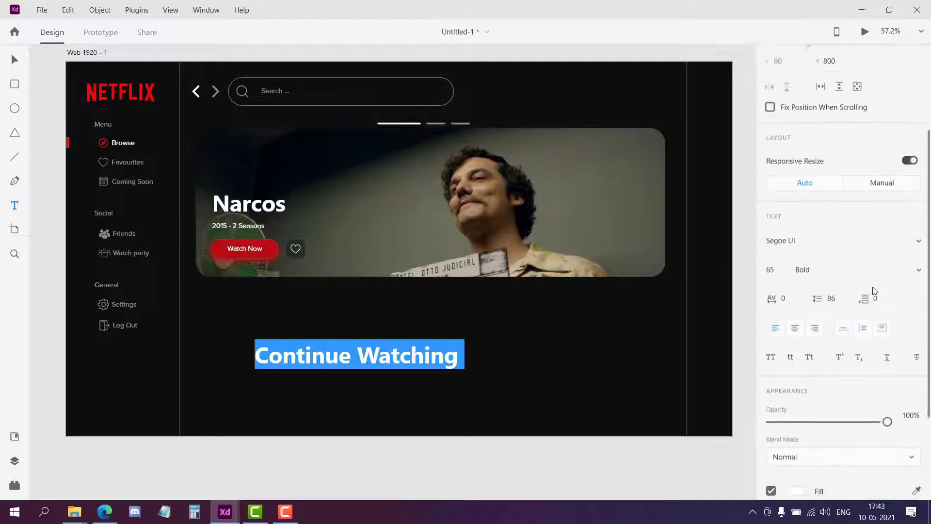
pyautogui.click(917, 267)
pyautogui.click(830, 163)
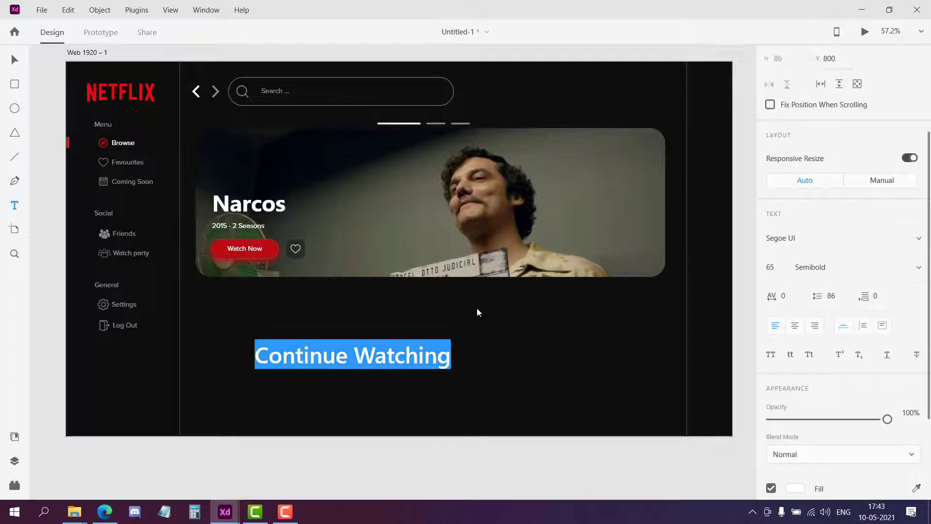
pyautogui.click(780, 267)
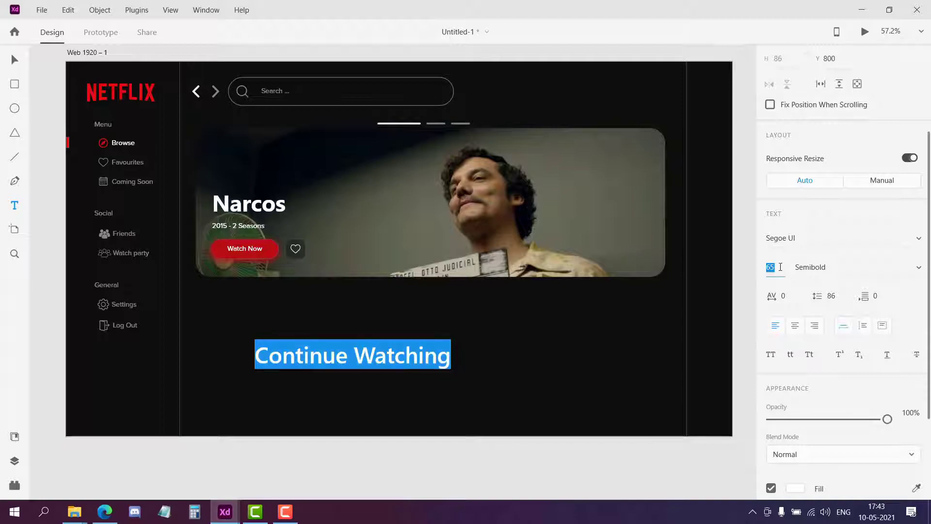
pyautogui.write('45')
pyautogui.press('Return')
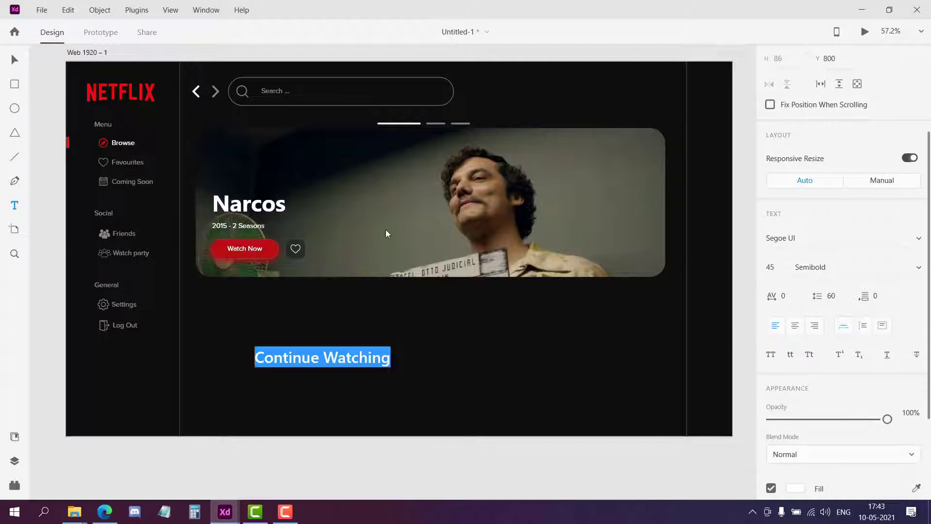
pyautogui.click(15, 59)
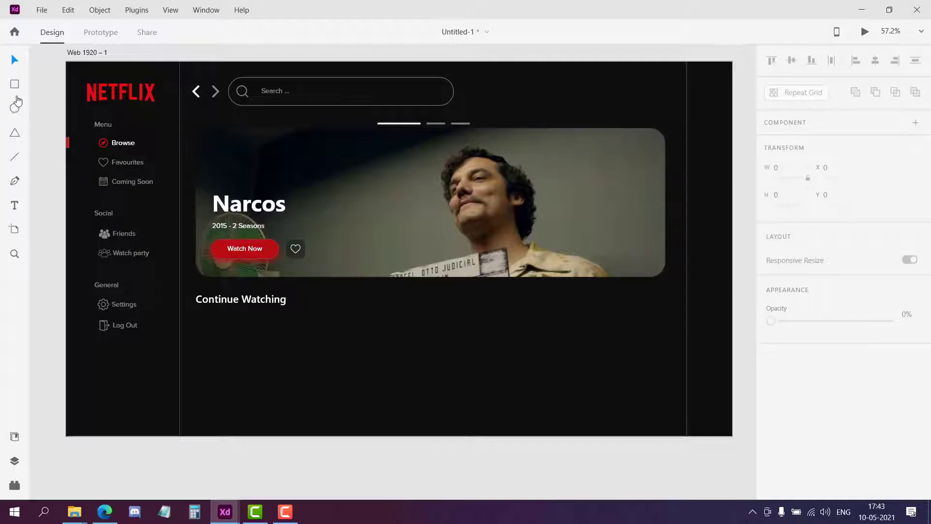
# - Draw a 349 × 137 card under Continue Watching with top corners rounded to 37 and 40, and duplicate it twice at 47 spacing
pyautogui.click(16, 86)
pyautogui.moveTo(207, 329)
pyautogui.mouseDown()
pyautogui.moveTo(369, 390)
pyautogui.moveTo(364, 400)
pyautogui.mouseUp()
pyautogui.moveTo(356, 338)
pyautogui.mouseDown()
pyautogui.moveTo(324, 378)
pyautogui.moveTo(310, 377)
pyautogui.moveTo(364, 330)
pyautogui.moveTo(353, 351)
pyautogui.moveTo(364, 328)
pyautogui.moveTo(333, 358)
pyautogui.moveTo(364, 330)
pyautogui.mouseUp()
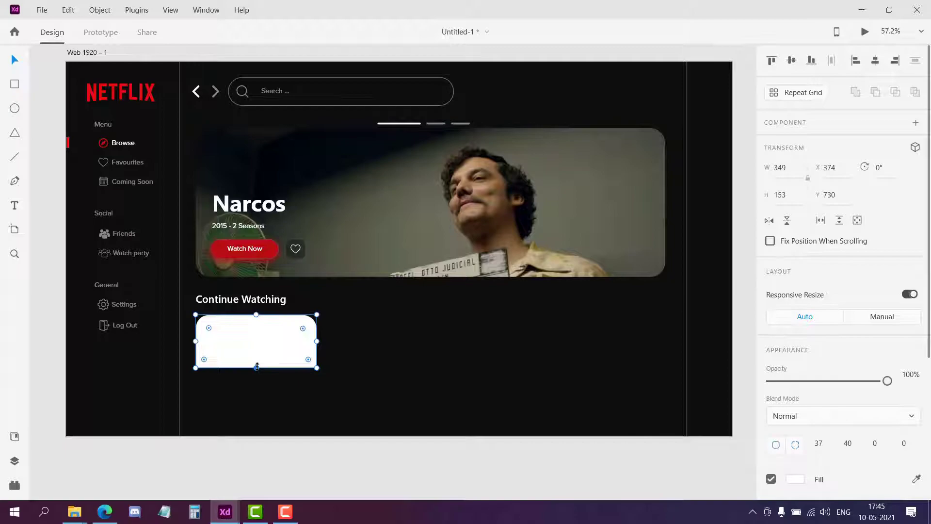
pyautogui.moveTo(257, 367)
pyautogui.mouseDown()
pyautogui.moveTo(259, 341)
pyautogui.moveTo(260, 359)
pyautogui.mouseUp()
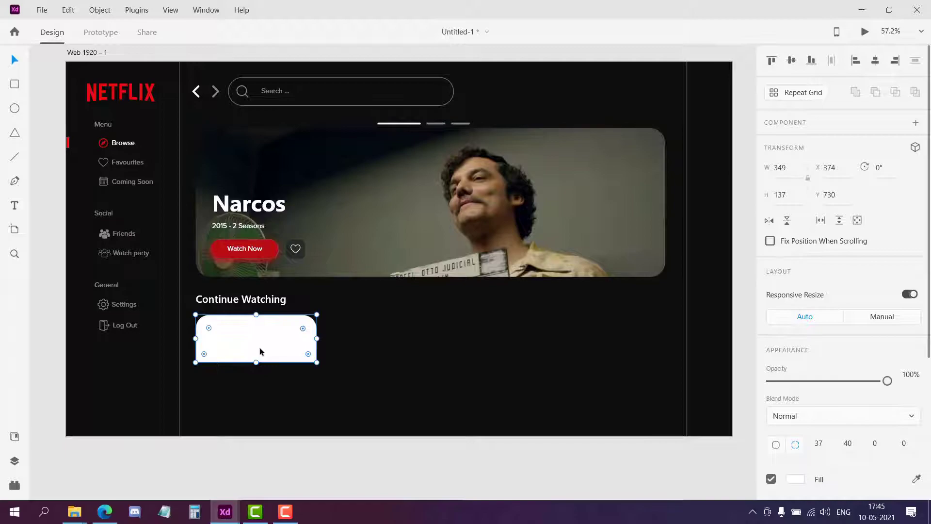
pyautogui.moveTo(256, 345); pyautogui.dragTo(519, 348)
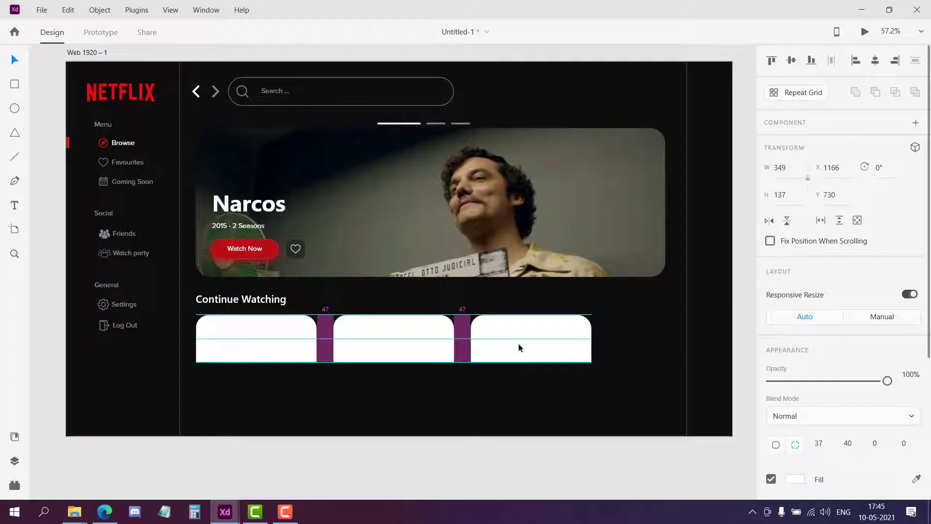
pyautogui.click(519, 348)
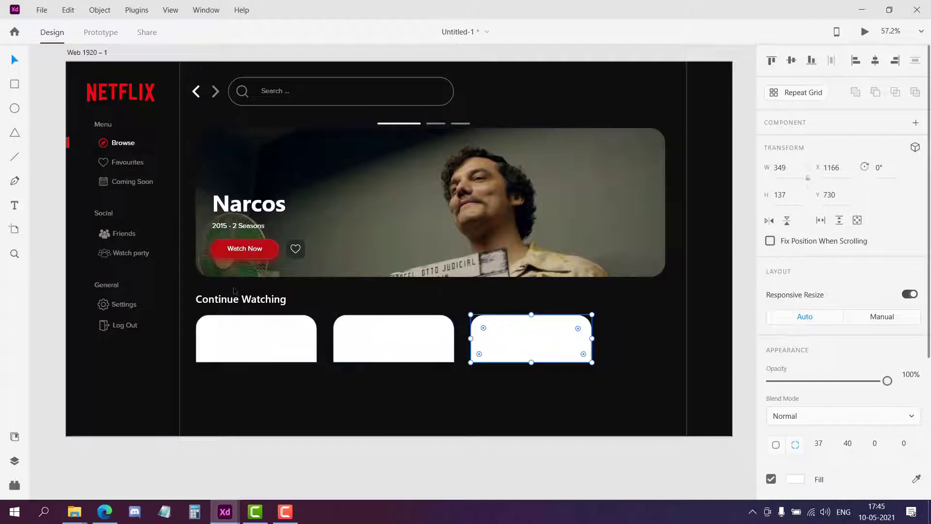
# - Import the Love Death + Robots image from the Netflix folder and place it over the first Continue Watching card
pyautogui.click(41, 10)
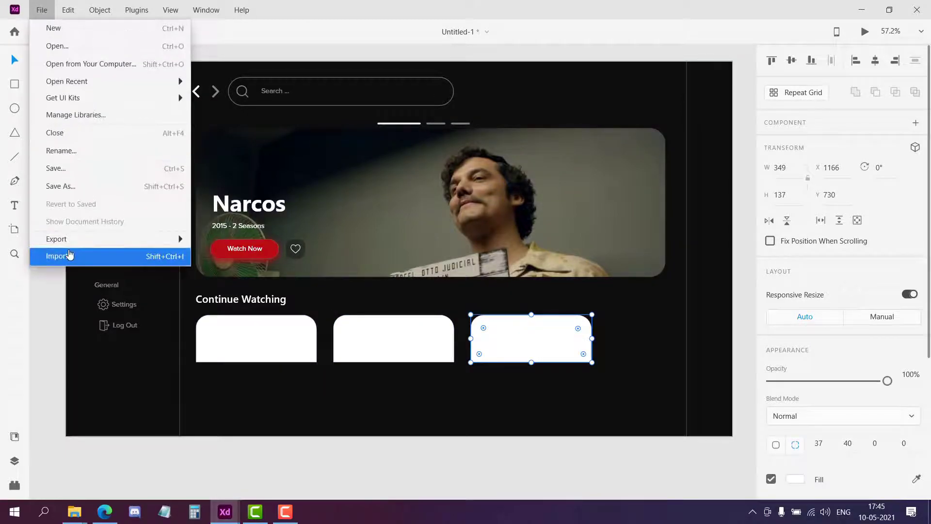
pyautogui.click(70, 255)
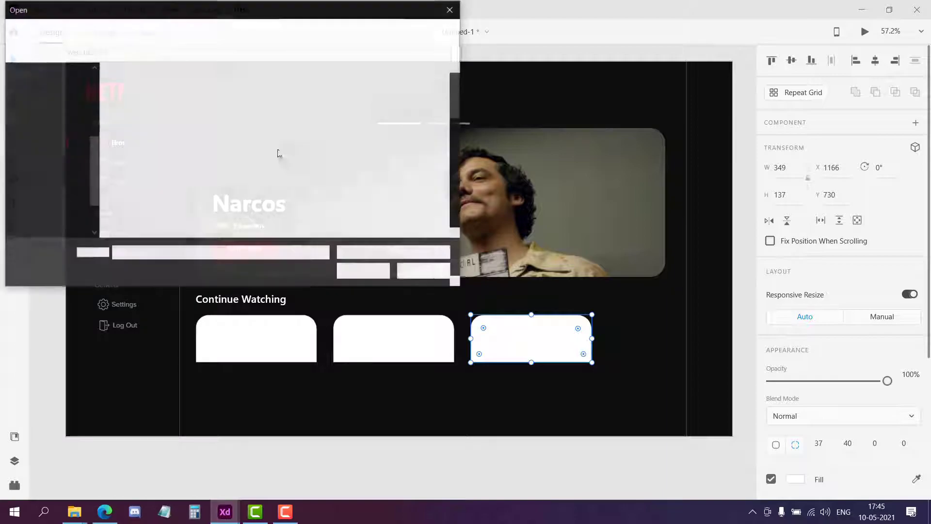
pyautogui.scroll(-3, 323, 182)
pyautogui.click(209, 104)
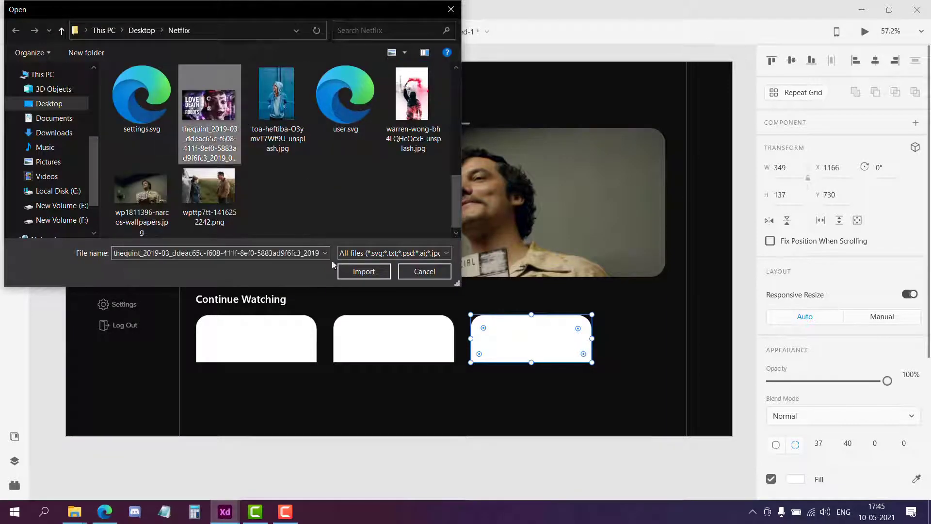
pyautogui.click(364, 271)
pyautogui.moveTo(399, 248); pyautogui.dragTo(302, 319)
# - Mask the Love Death + Robots image with the first card's rectangle
pyautogui.click(18, 467)
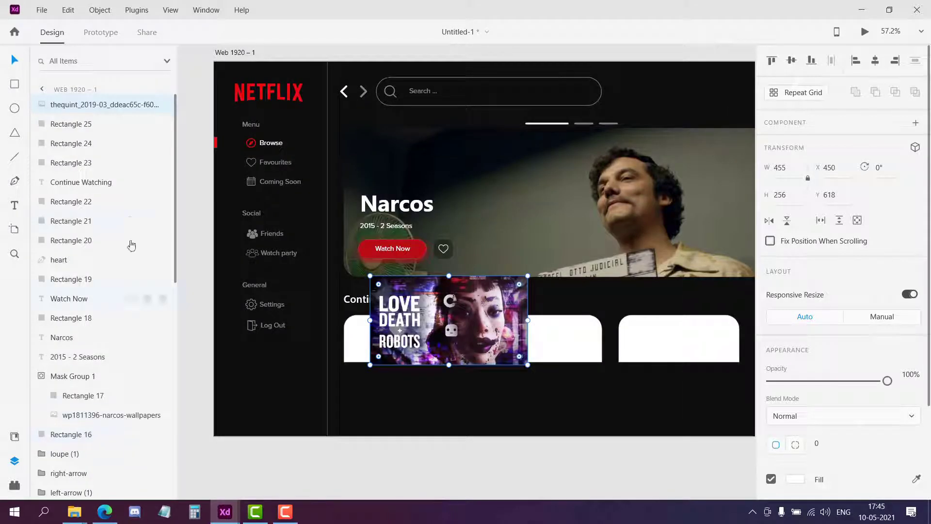
pyautogui.click(88, 168)
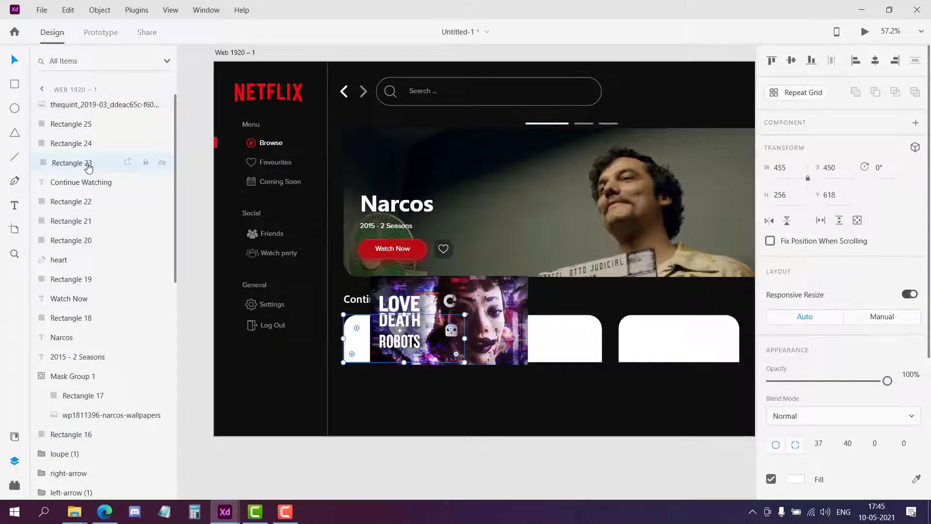
pyautogui.keyDown('ctrl'); pyautogui.click(97, 108); pyautogui.keyUp('ctrl')
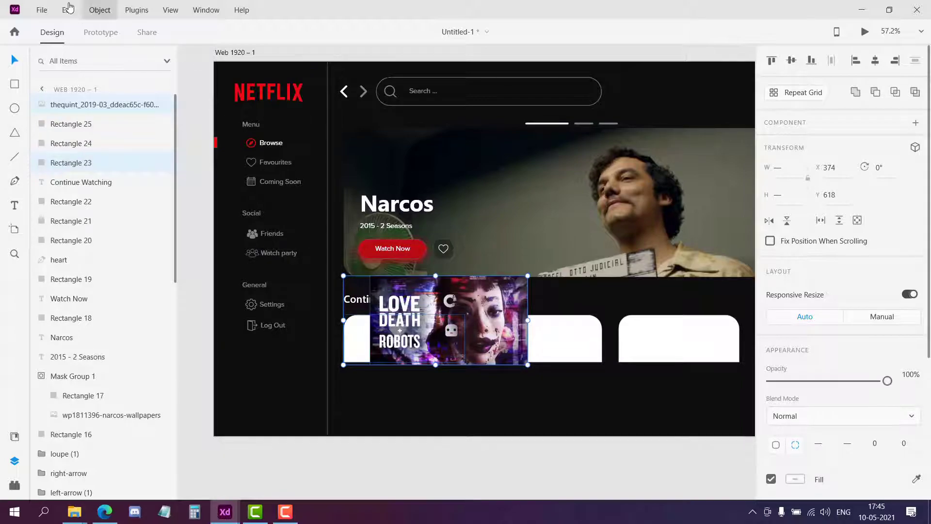
pyautogui.click(99, 10)
pyautogui.click(145, 260)
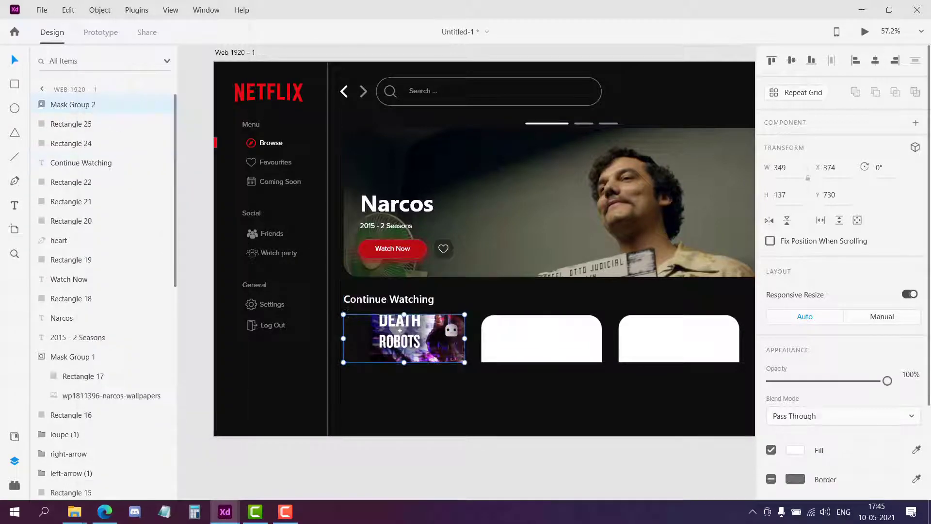
# - Shrink and reposition the Love Death + Robots image inside its mask so the title and face fit the first card
pyautogui.doubleClick(110, 106)
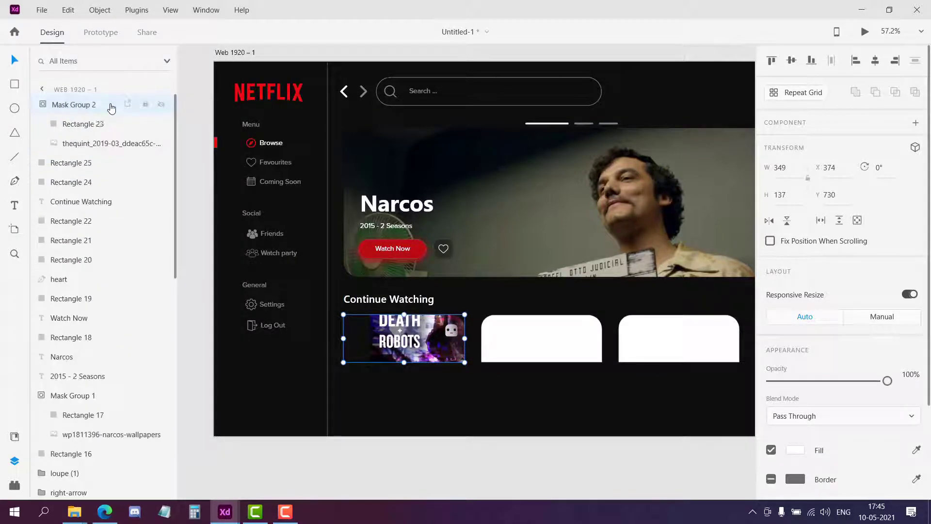
pyautogui.click(92, 142)
pyautogui.moveTo(438, 348); pyautogui.dragTo(404, 378)
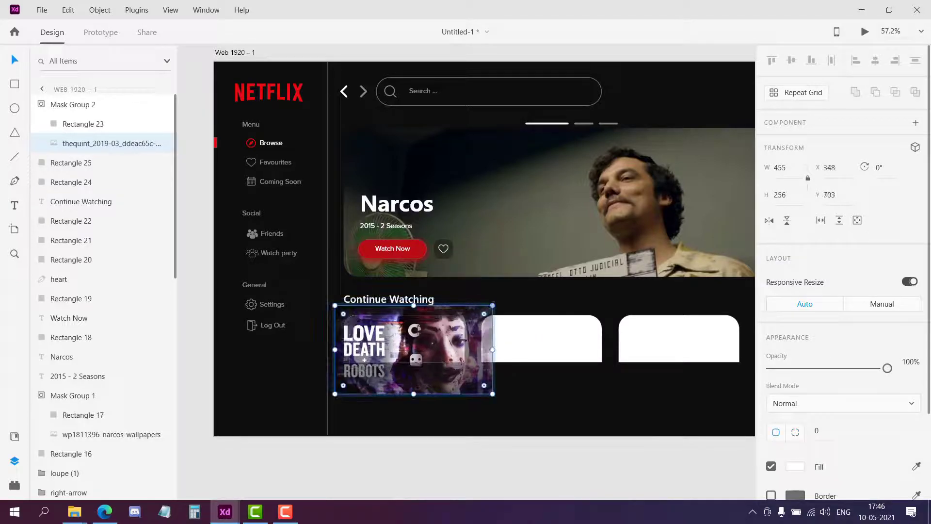
pyautogui.moveTo(492, 306); pyautogui.dragTo(446, 331)
pyautogui.moveTo(392, 362); pyautogui.dragTo(445, 342)
pyautogui.click(494, 301)
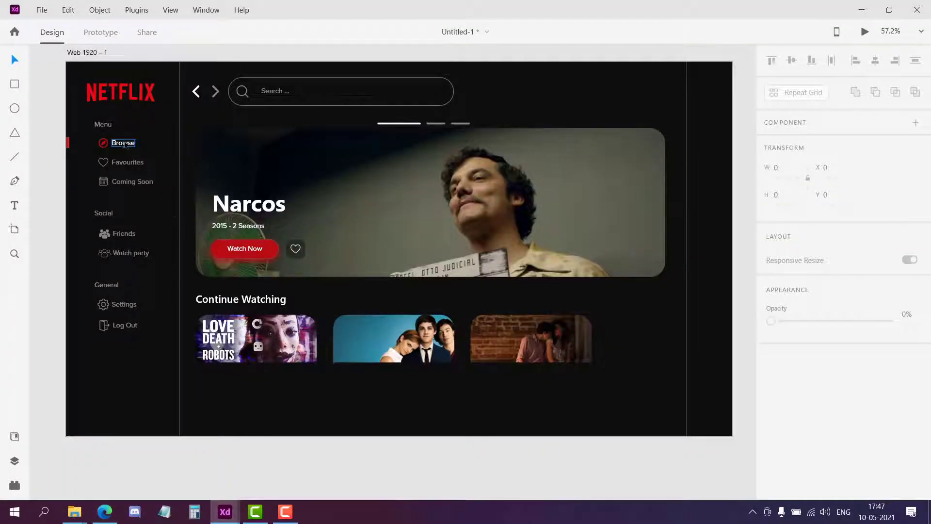
# - Copy the Browse label beneath the three cards, titling them "Love. Death & Robots", "Perks of being a Wallflower" and "Call me by your Name"
pyautogui.moveTo(125, 145); pyautogui.dragTo(216, 374)
pyautogui.doubleClick(215, 374)
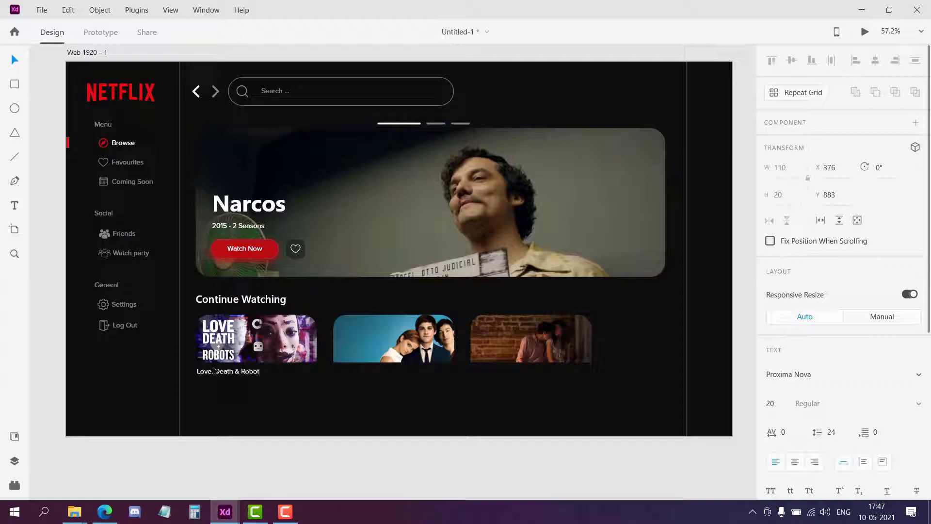
pyautogui.press('Escape')
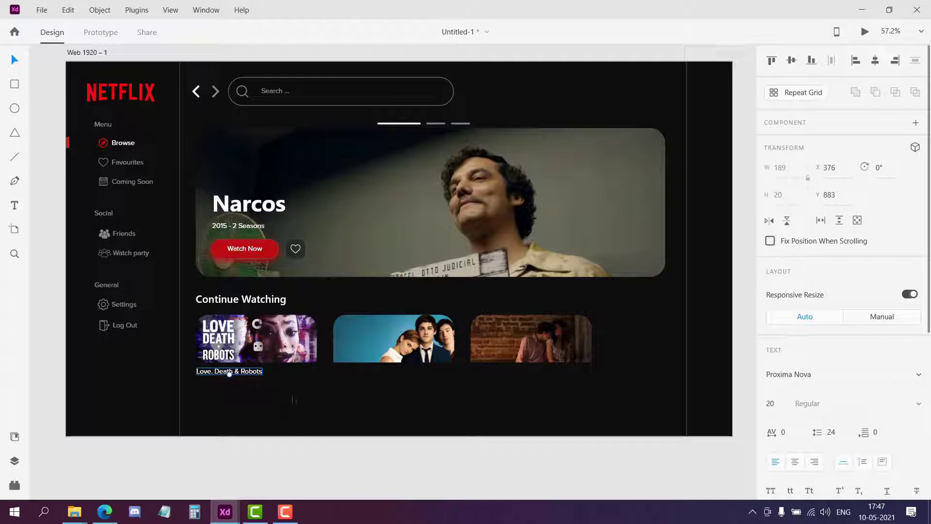
pyautogui.moveTo(252, 377); pyautogui.dragTo(385, 375)
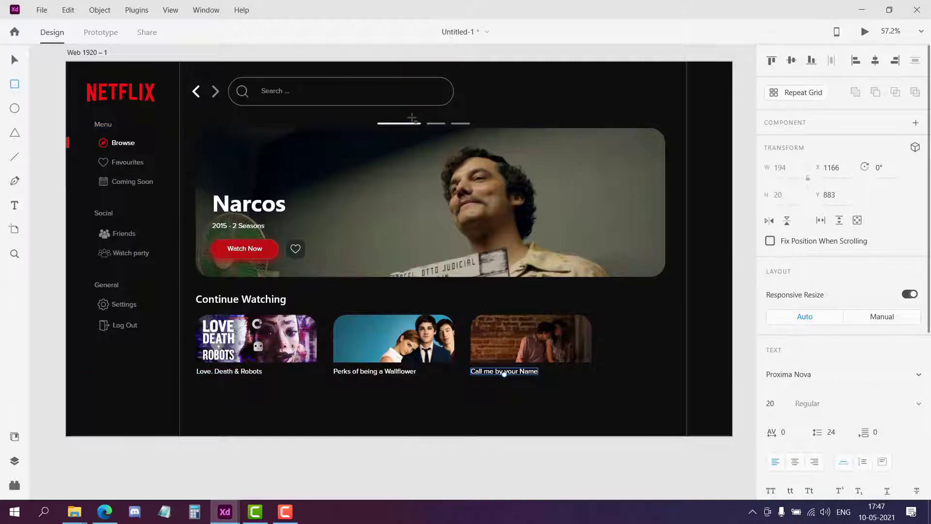
# - Add slim, fully rounded progress bars filled with #E50914 beneath the three card titles, each with a different length
pyautogui.moveTo(199, 391)
pyautogui.mouseDown()
pyautogui.moveTo(320, 399)
pyautogui.moveTo(271, 399)
pyautogui.moveTo(354, 415)
pyautogui.moveTo(267, 438)
pyautogui.mouseUp()
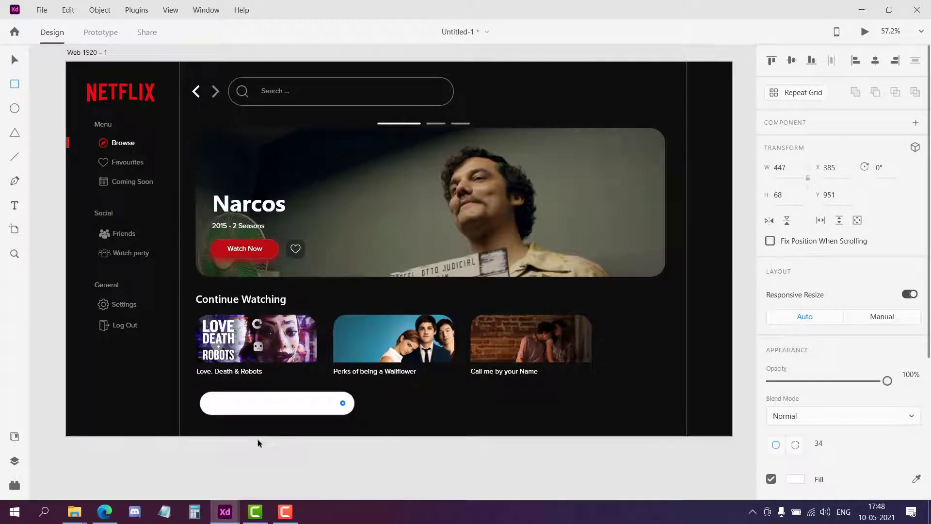
pyautogui.scroll(-4, 834, 445)
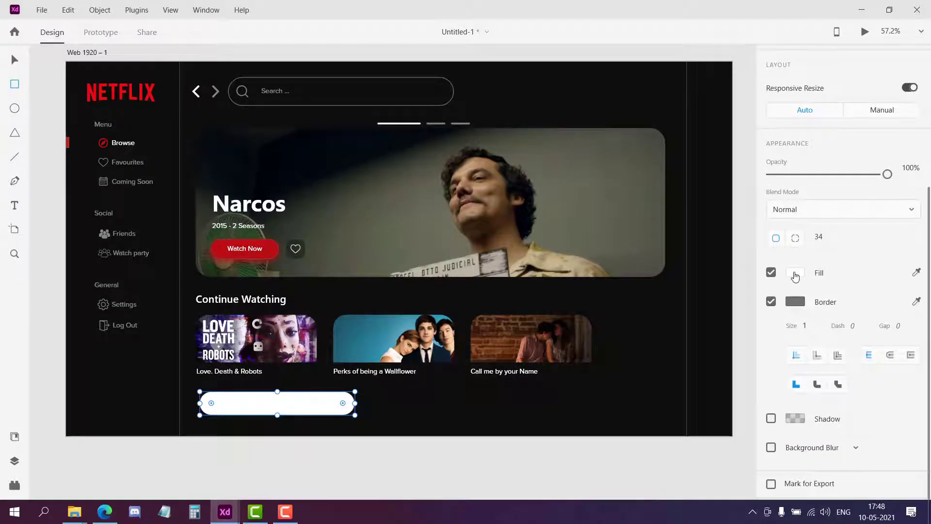
pyautogui.click(795, 273)
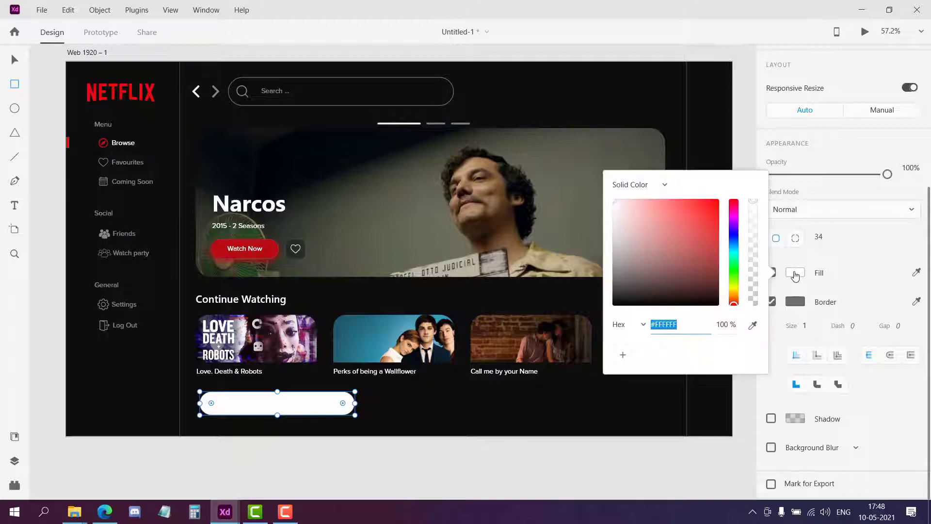
pyautogui.write('e50914')
pyautogui.press('Return')
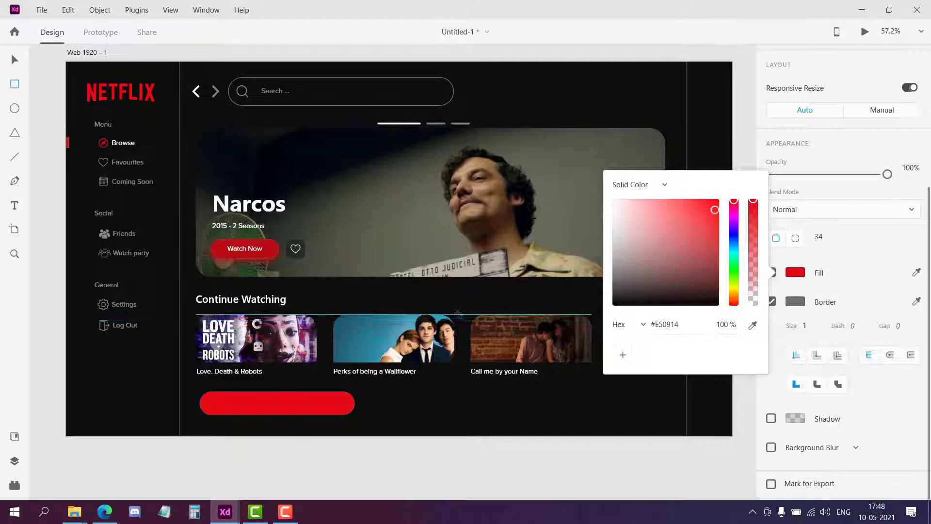
pyautogui.press('Escape')
pyautogui.moveTo(355, 391); pyautogui.dragTo(392, 383)
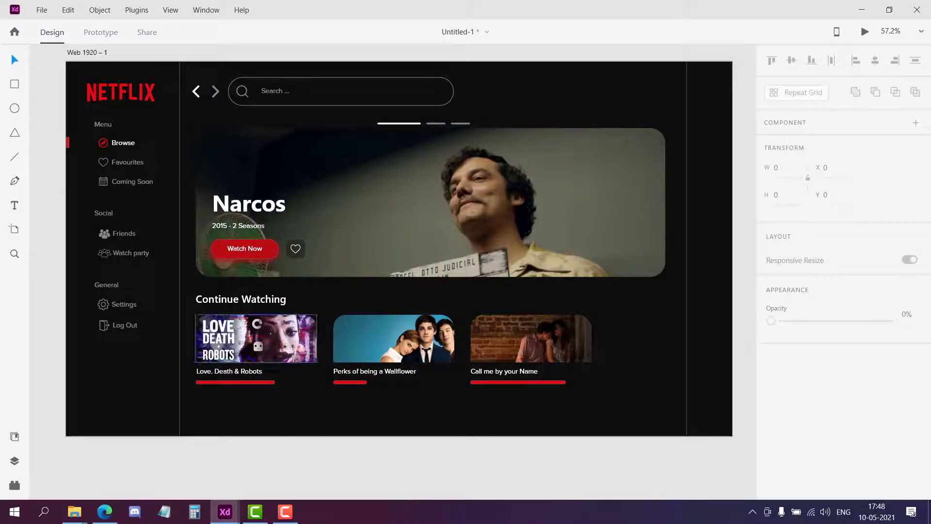
# - Duplicate the Continue Watching heading below the progress bars, aligned with its left edge, and change its text to "Watch Party"
pyautogui.moveTo(267, 304); pyautogui.dragTo(267, 405)
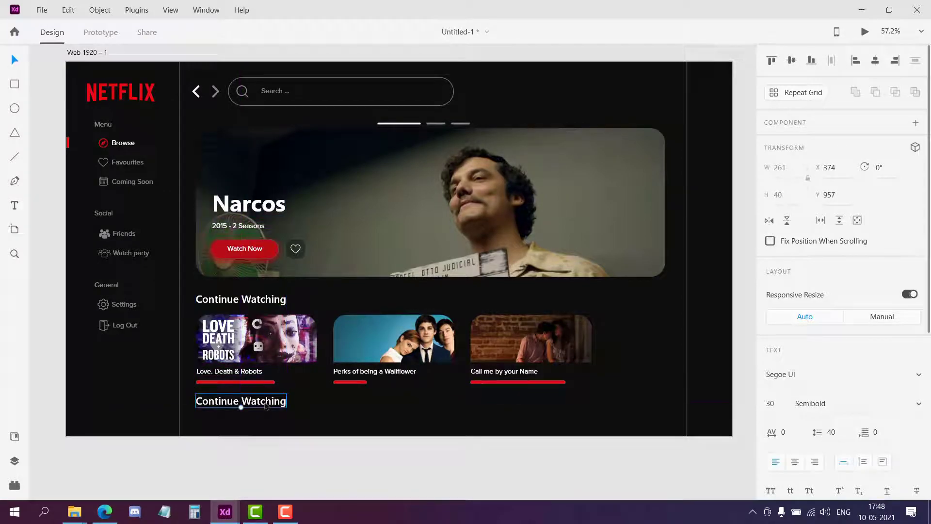
pyautogui.doubleClick(265, 402)
pyautogui.write('Watch Party')
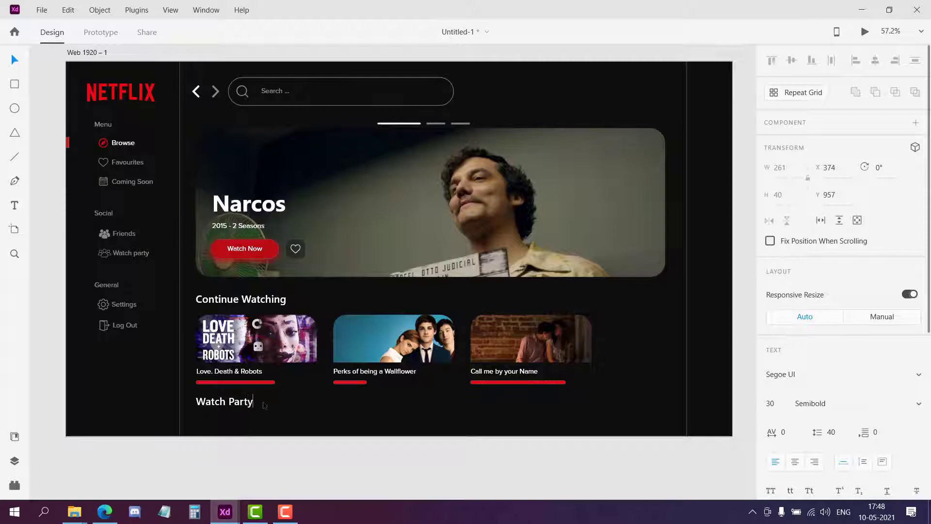
pyautogui.press('Escape')
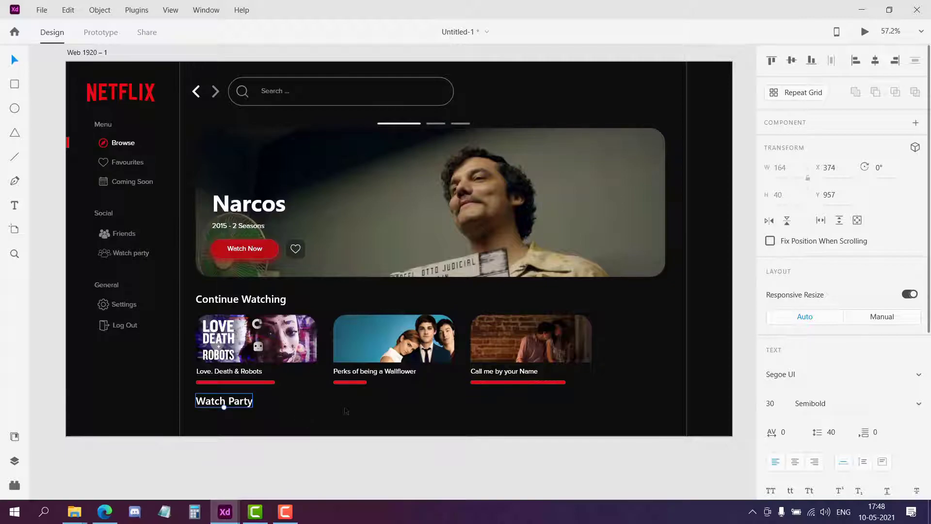
# - Draw a long rectangle beside the Continue Watching heading with corner radius 30 and fill it with black #000000
pyautogui.click(15, 84)
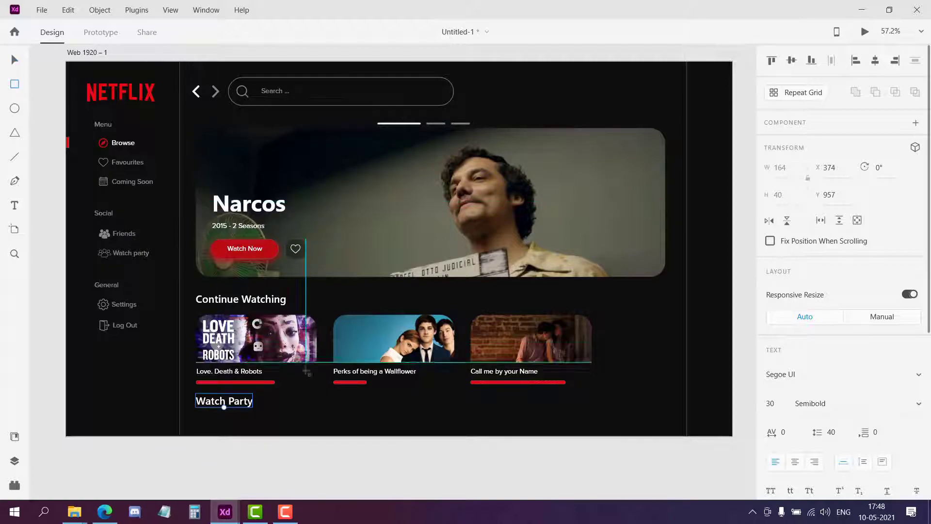
pyautogui.moveTo(329, 285)
pyautogui.mouseDown()
pyautogui.moveTo(531, 306)
pyautogui.moveTo(475, 313)
pyautogui.mouseUp()
pyautogui.scroll(-3, 868, 433)
pyautogui.scroll(-2, 868, 433)
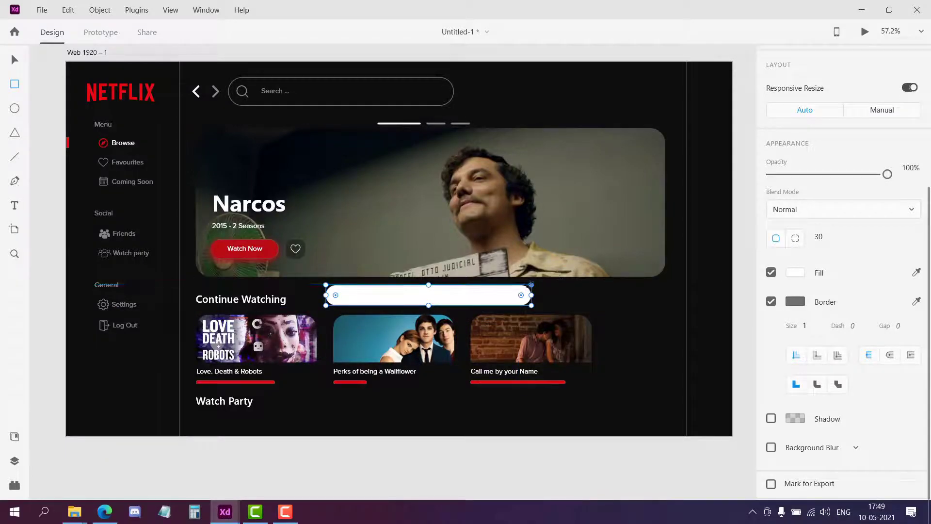
pyautogui.click(795, 272)
pyautogui.moveTo(668, 283); pyautogui.dragTo(789, 390)
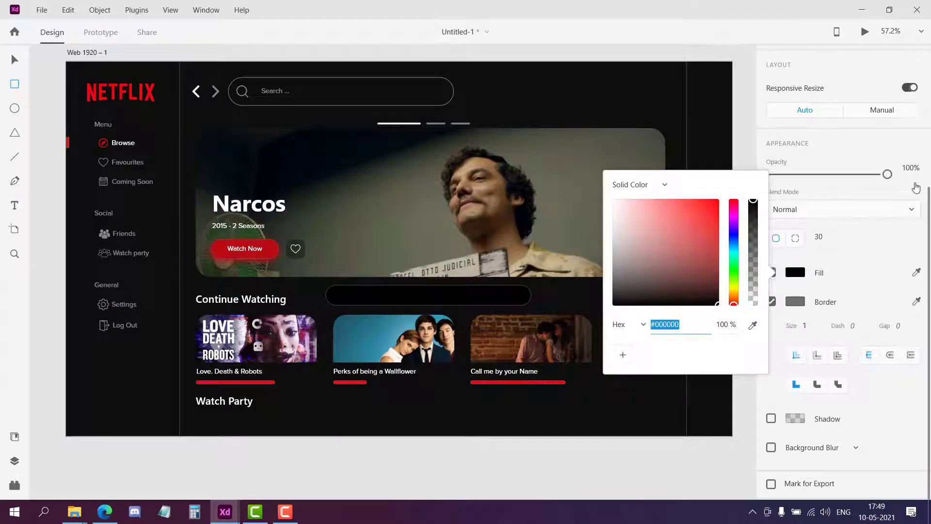
# - Set the black rounded bar's opacity to 50% and remove its border
pyautogui.click(909, 168)
pyautogui.write('50')
pyautogui.press('Return')
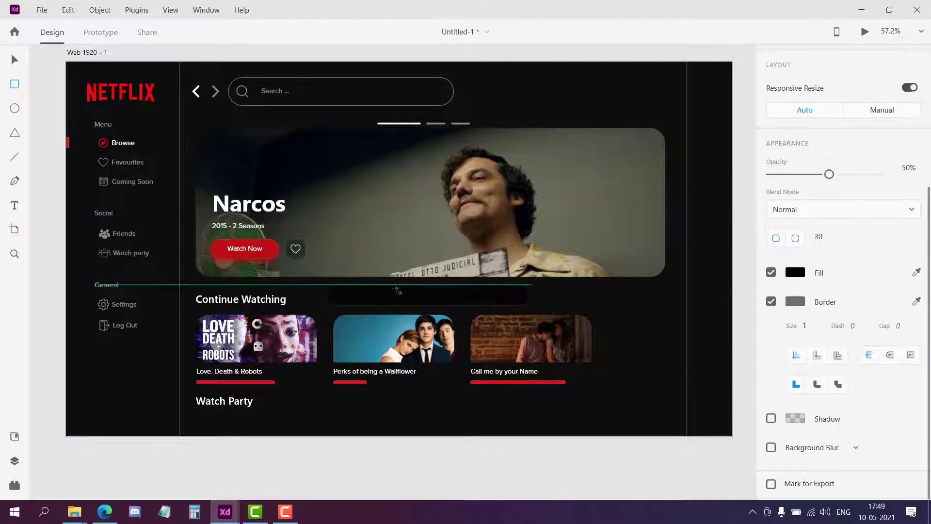
pyautogui.click(771, 301)
# - Fit the black bar to 349 × 45 beneath the Watch Party heading and duplicate it twice under the other two cards
pyautogui.press('v')
pyautogui.moveTo(445, 295); pyautogui.dragTo(314, 410)
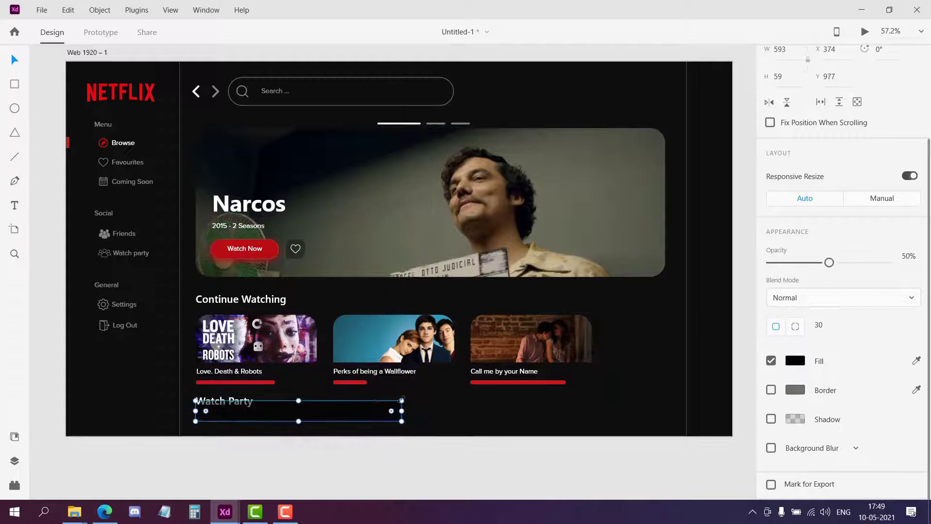
pyautogui.moveTo(401, 400); pyautogui.dragTo(317, 426)
pyautogui.moveTo(291, 420); pyautogui.dragTo(291, 421)
pyautogui.click(555, 423)
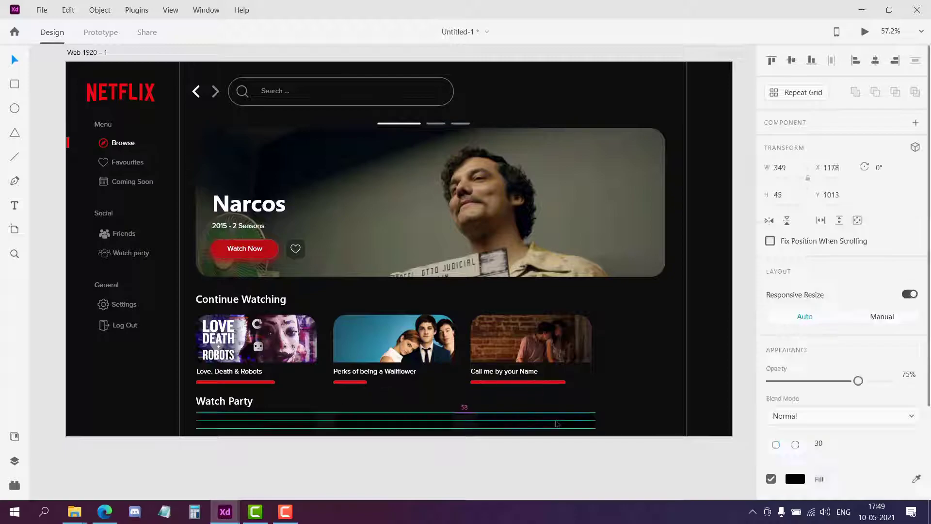
pyautogui.click(629, 397)
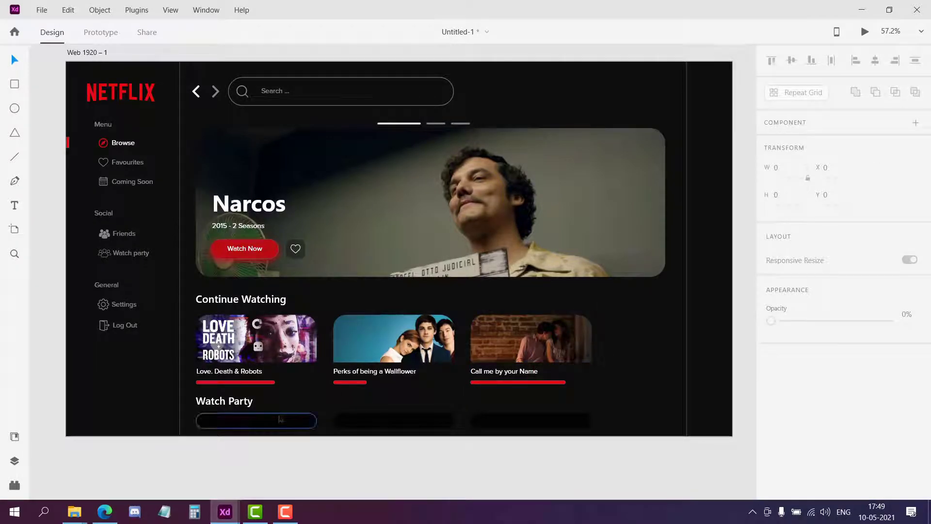
# - Duplicate the "Love. Death & Robots" title near the Watch Party heading and change its text to "Bladerunner 2049"
pyautogui.moveTo(241, 372); pyautogui.dragTo(316, 401)
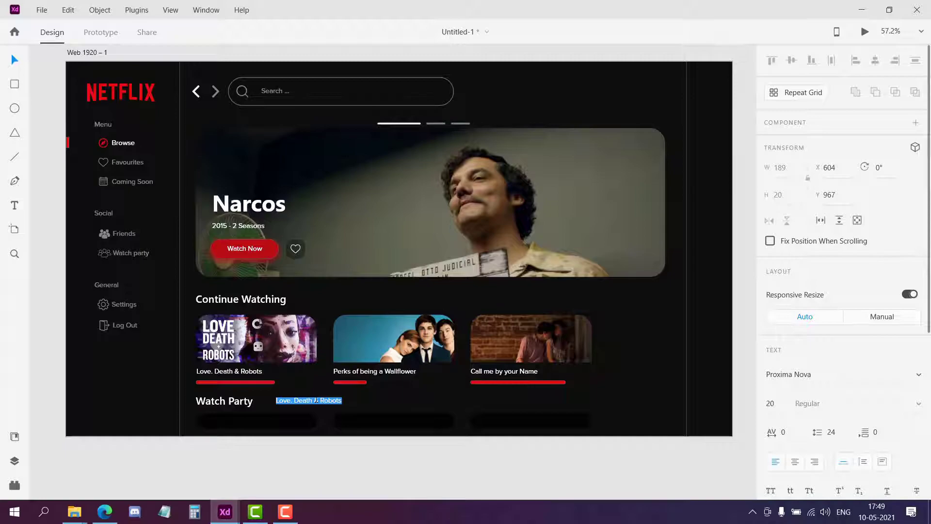
pyautogui.write('Bladerunner 204')
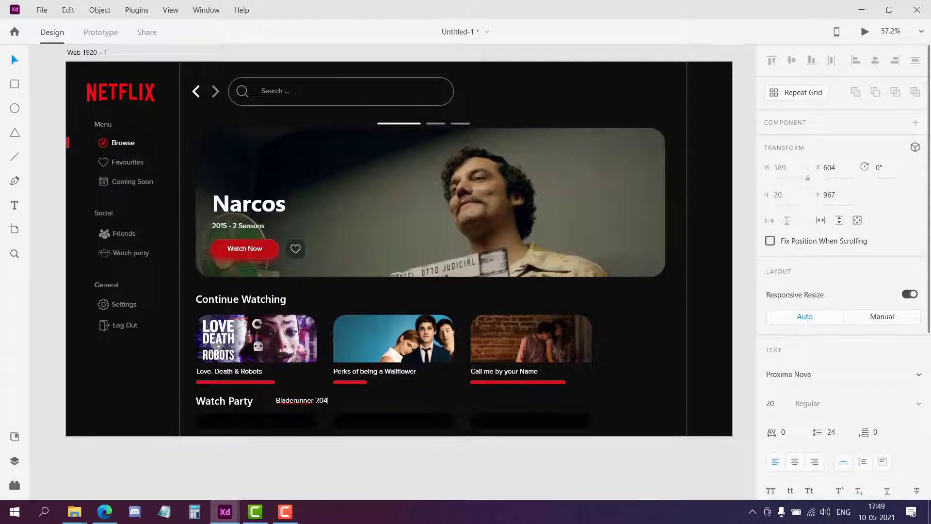
pyautogui.press('Escape')
pyautogui.moveTo(313, 403); pyautogui.dragTo(331, 396)
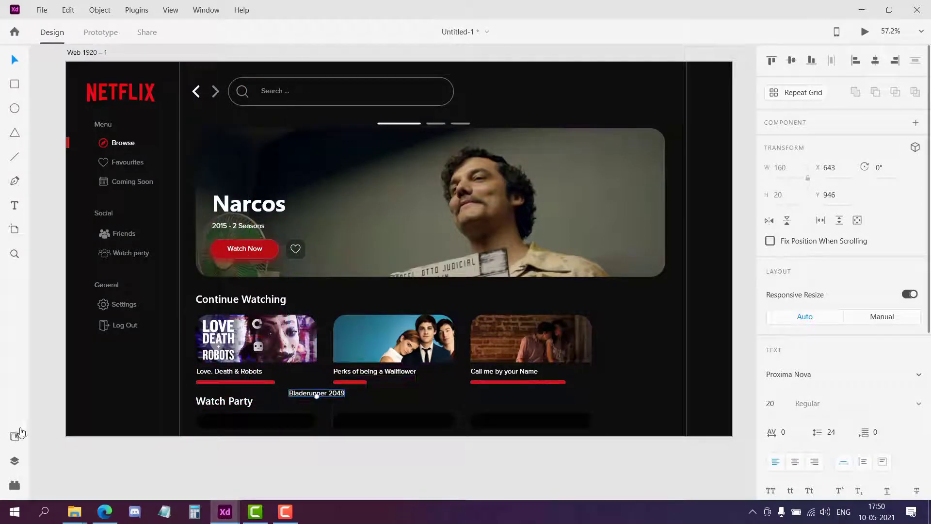
# - Bring the Bladerunner 2049 label to the front and fill the three bars with "Bladerunner 2049", "Big Bang Theory" and "Brooklyn Nine-Nine" labels
pyautogui.click(15, 461)
pyautogui.scroll(-2, 124, 379)
pyautogui.moveTo(114, 336); pyautogui.dragTo(102, 108)
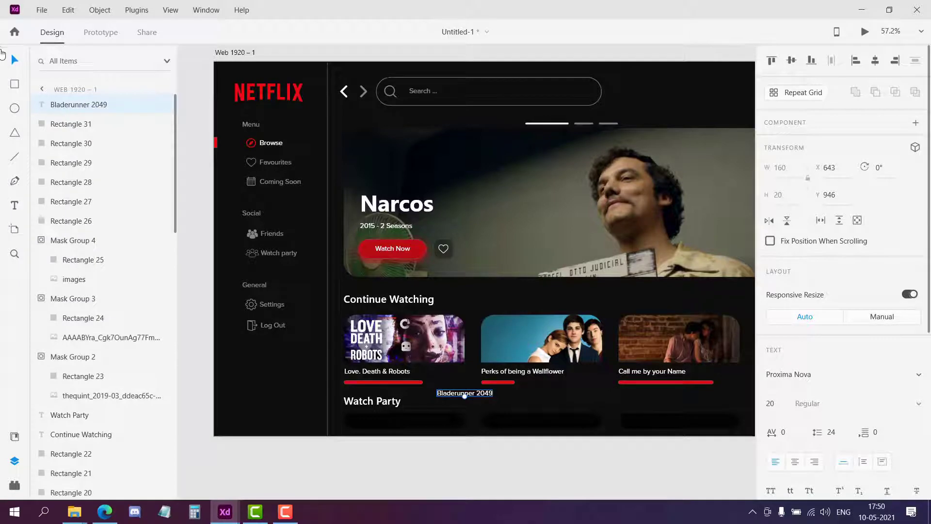
pyautogui.click(18, 457)
pyautogui.moveTo(320, 399); pyautogui.dragTo(321, 420)
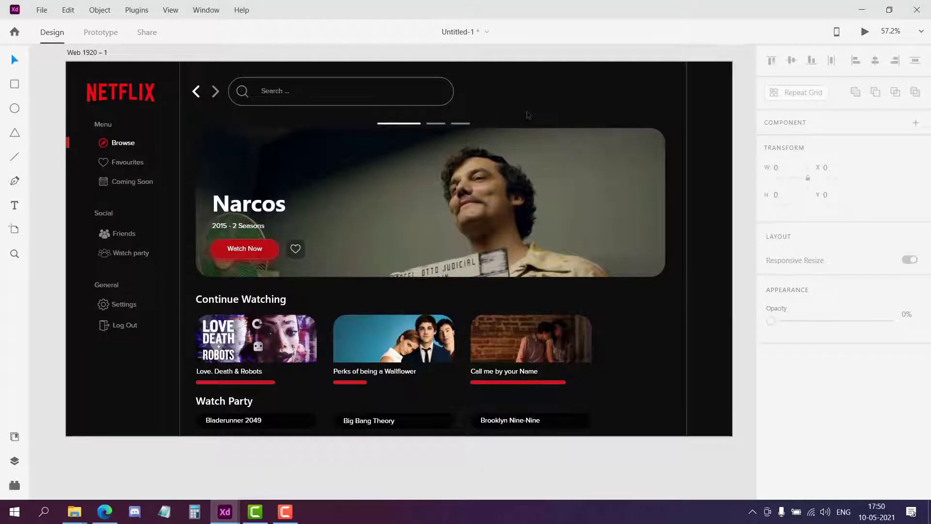
# - Import the bell.svg icon from the Netflix folder onto the artboard
pyautogui.click(42, 10)
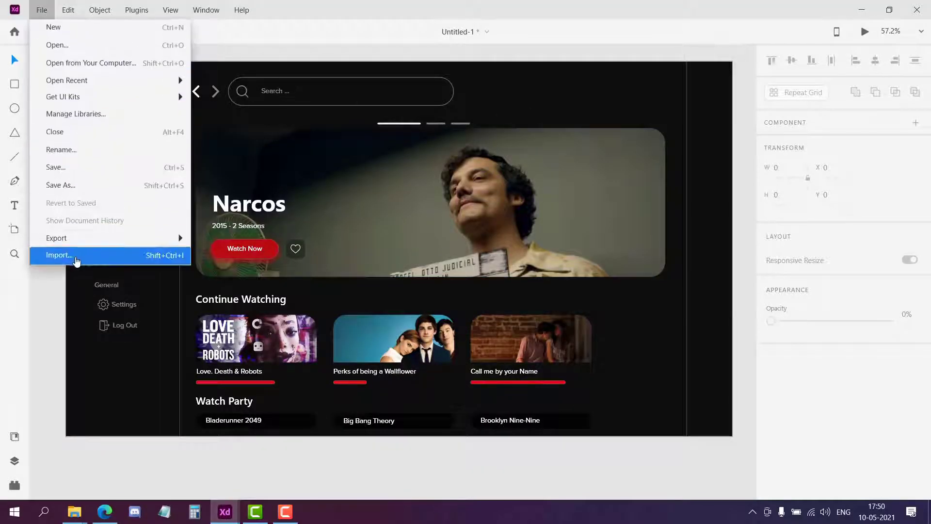
pyautogui.click(74, 262)
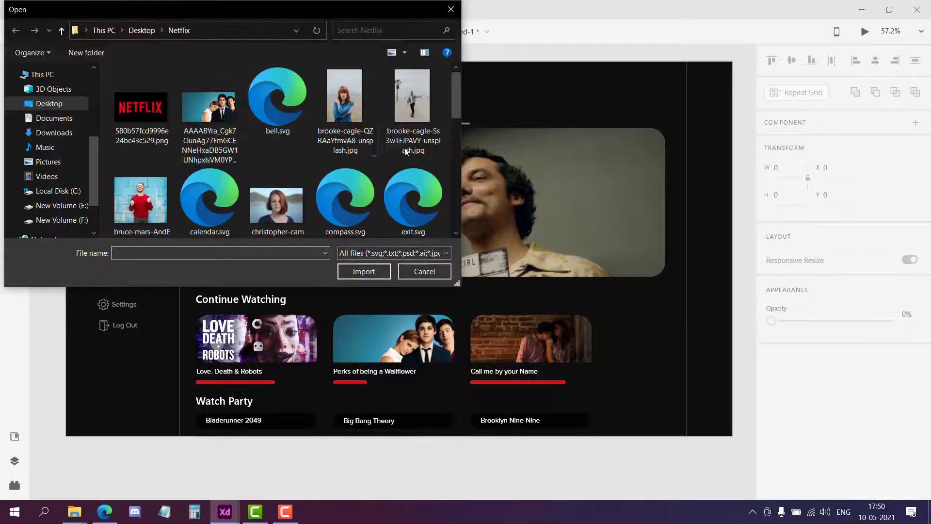
pyautogui.click(277, 97)
pyautogui.click(354, 270)
pyautogui.moveTo(461, 304)
pyautogui.mouseDown()
pyautogui.moveTo(463, 313)
pyautogui.moveTo(475, 311)
pyautogui.mouseUp()
# - Fill the bell icon with white and set its opacity to 50%
pyautogui.scroll(-3, 795, 415)
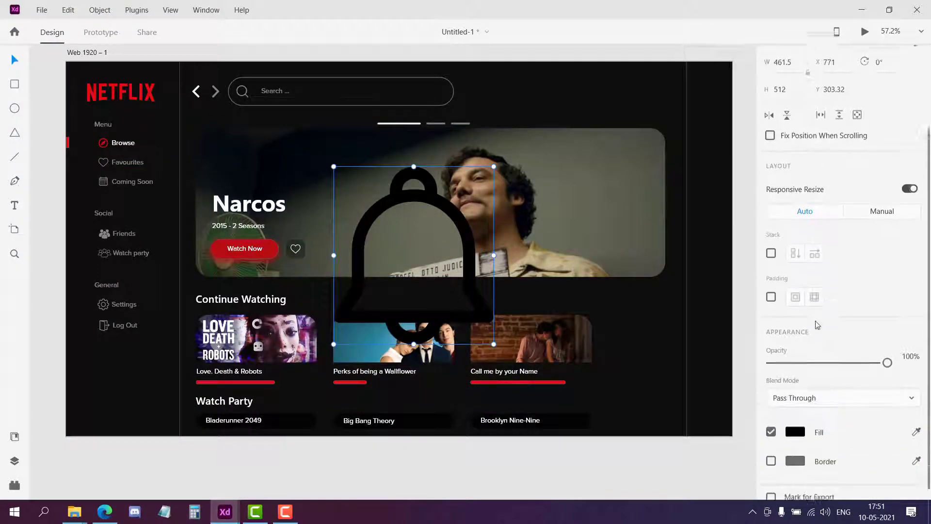
pyautogui.click(800, 424)
pyautogui.moveTo(635, 339); pyautogui.dragTo(612, 326)
pyautogui.click(906, 341)
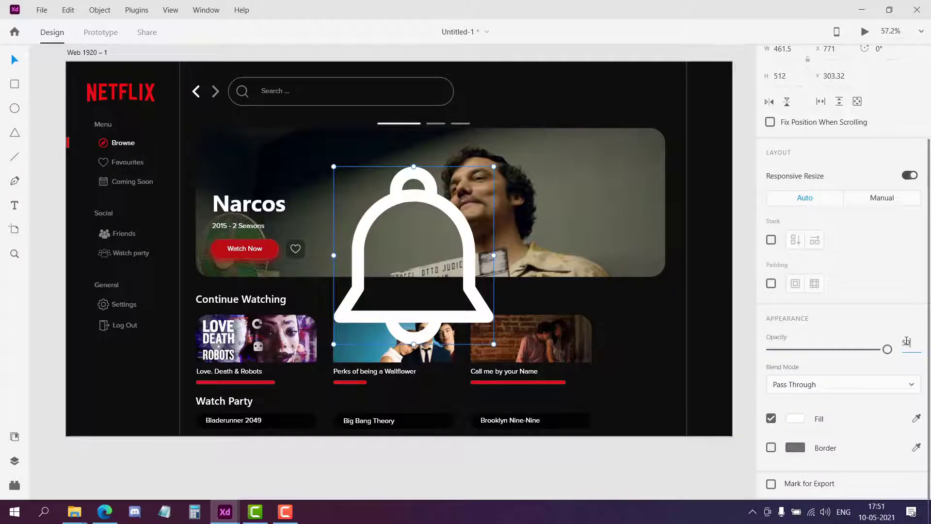
pyautogui.press('Return')
# - Shrink the bell icon, place it beyond the search bar's end, and add the chat bubble icon beside it
pyautogui.moveTo(493, 167); pyautogui.dragTo(461, 213)
pyautogui.hotkey('ctrl', 'z')
pyautogui.moveTo(493, 168)
pyautogui.mouseDown()
pyautogui.moveTo(366, 310)
pyautogui.moveTo(480, 214)
pyautogui.moveTo(582, 80)
pyautogui.moveTo(578, 94)
pyautogui.moveTo(499, 89)
pyautogui.moveTo(587, 88)
pyautogui.moveTo(575, 84)
pyautogui.mouseUp()
pyautogui.press('Escape')
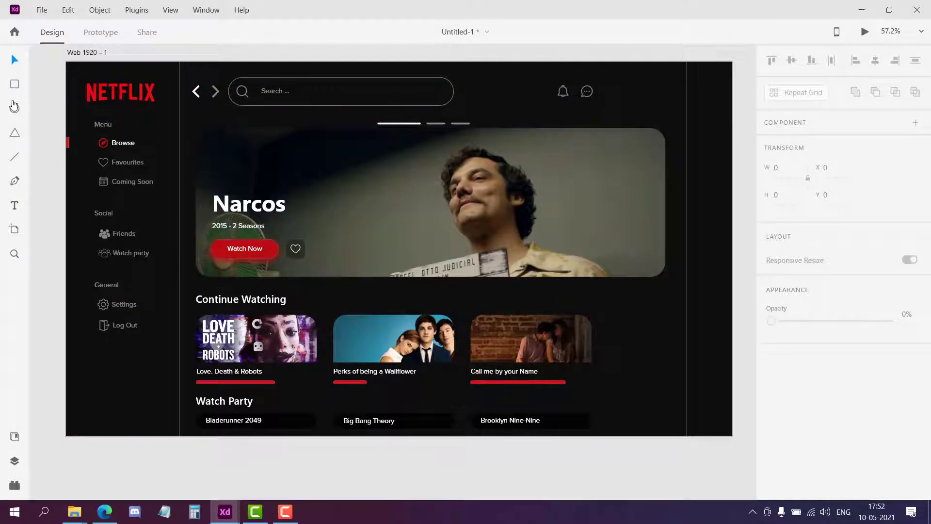
# - Draw a circle over the upper part of the Narcos banner and size it to 442 × 442
pyautogui.click(14, 107)
pyautogui.moveTo(485, 94); pyautogui.dragTo(639, 249)
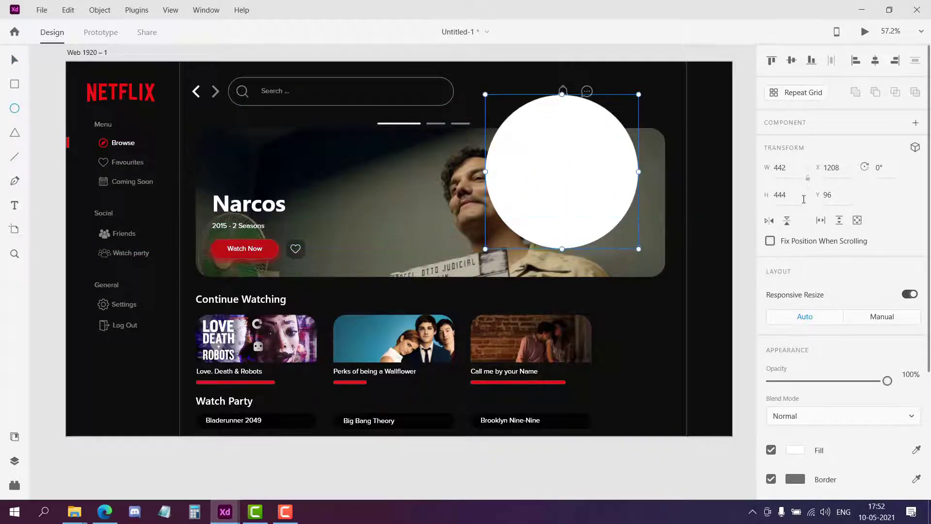
pyautogui.click(784, 168)
pyautogui.click(791, 195)
pyautogui.press('Return')
pyautogui.click(578, 129)
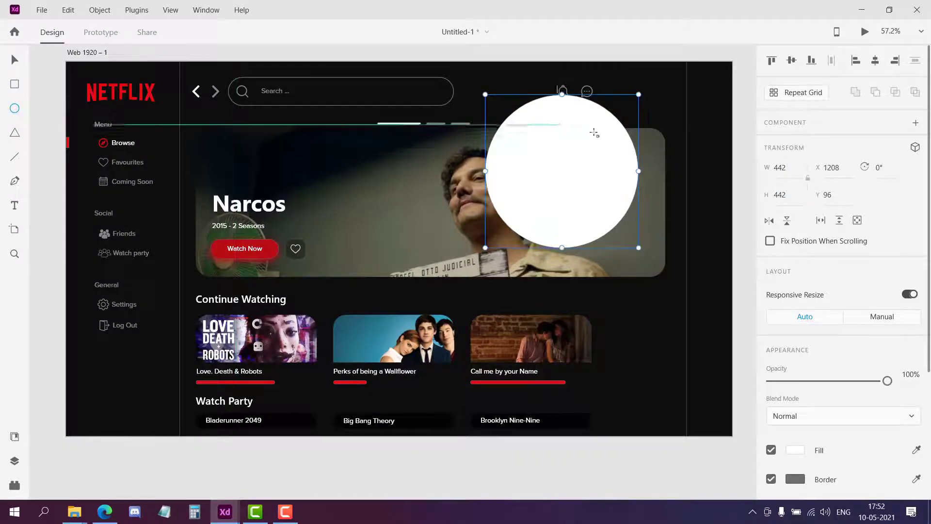
# - Import the photo of the man in the red sweater from the Netflix folder
pyautogui.click(42, 10)
pyautogui.click(89, 256)
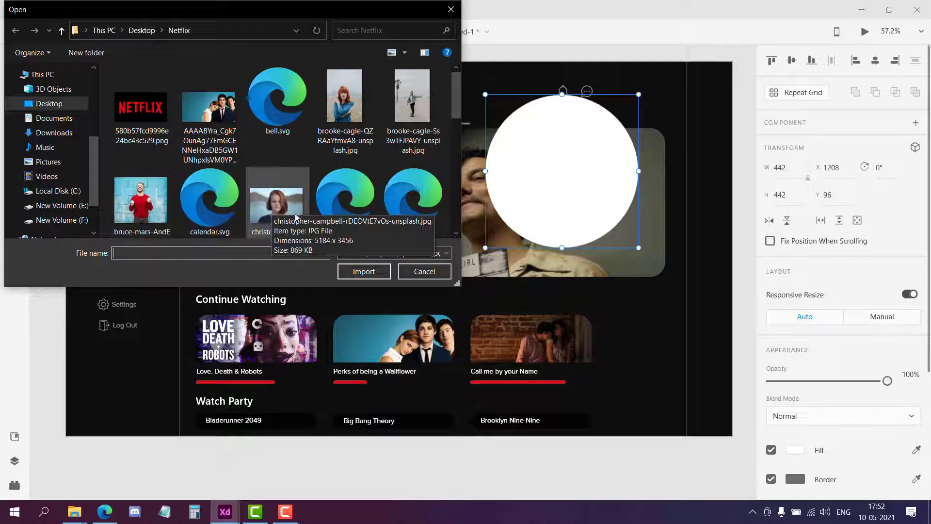
pyautogui.click(157, 208)
pyautogui.click(363, 272)
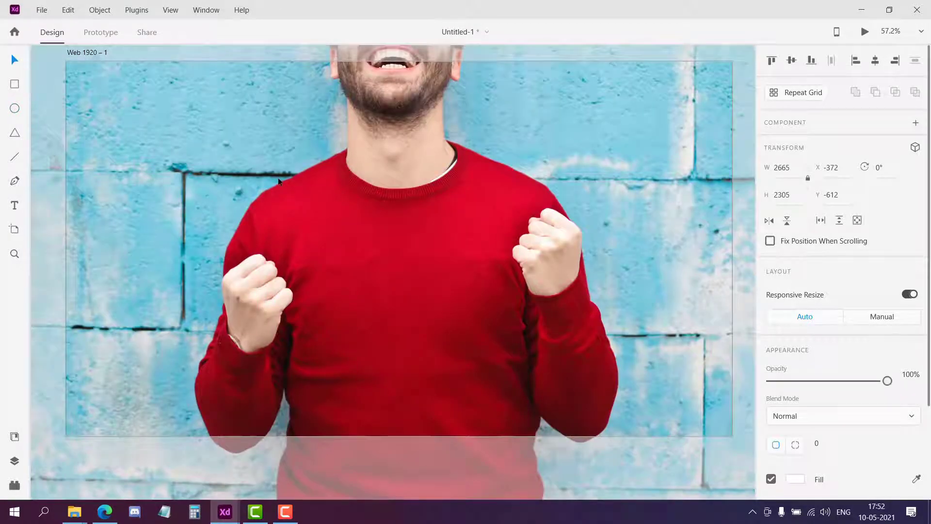
# - Scale the red sweater photo down to 687 × 594 and position it over the white circle
pyautogui.moveTo(278, 178); pyautogui.dragTo(346, 362)
pyautogui.moveTo(242, 136); pyautogui.dragTo(401, 313)
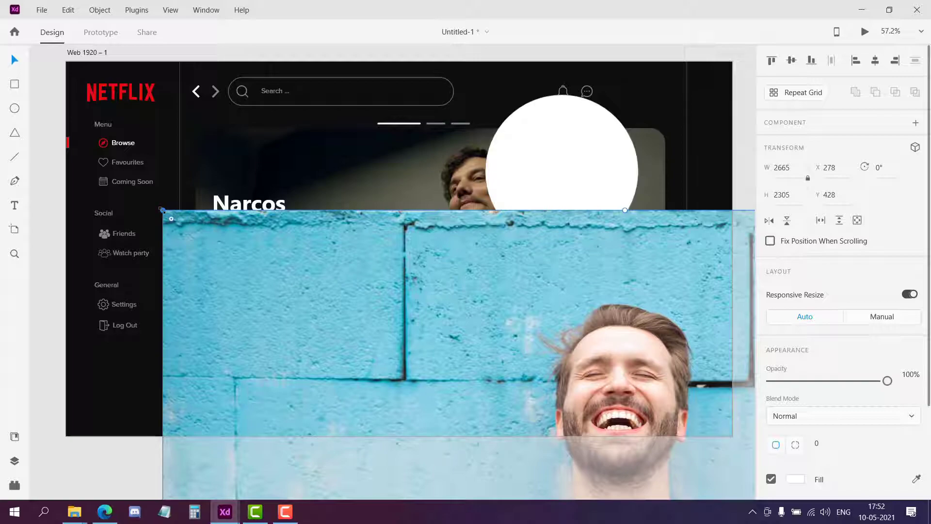
pyautogui.moveTo(162, 209); pyautogui.dragTo(459, 325)
pyautogui.moveTo(503, 340); pyautogui.dragTo(406, 298)
pyautogui.moveTo(464, 385); pyautogui.dragTo(481, 171)
# - Mask the red sweater photo with the circle using Mask with Shape
pyautogui.click(15, 461)
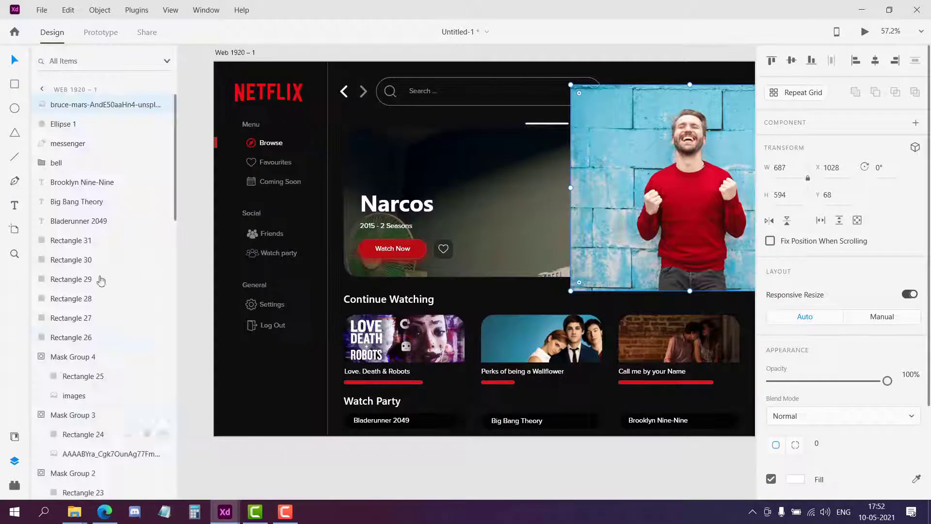
pyautogui.keyDown('shift'); pyautogui.click(88, 125); pyautogui.keyUp('shift')
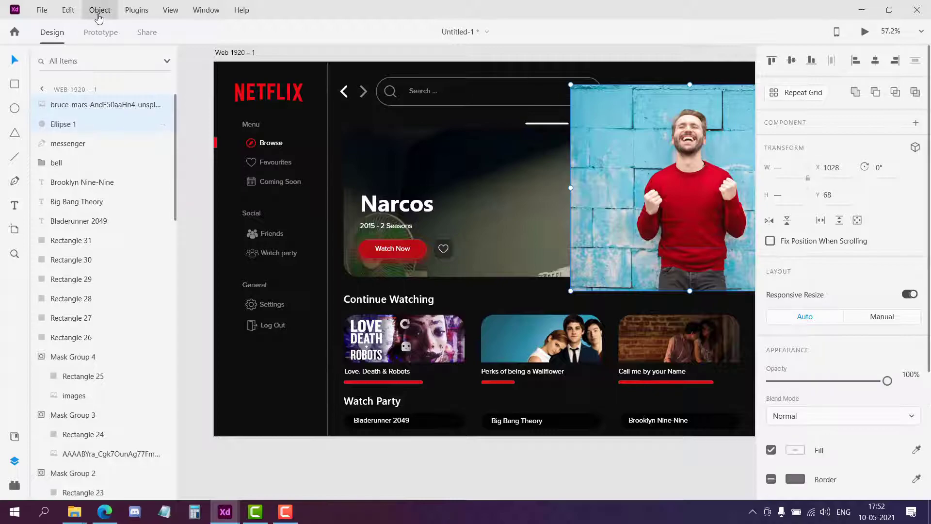
pyautogui.click(100, 10)
pyautogui.click(146, 261)
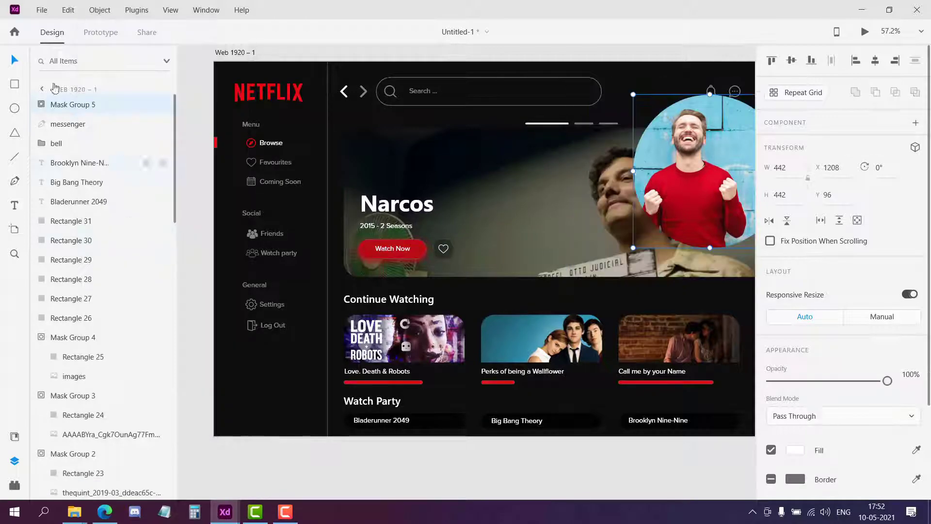
pyautogui.click(14, 461)
# - Shift the mask group slightly and reposition the photo inside it so the man is centred in the circle
pyautogui.moveTo(551, 202); pyautogui.dragTo(571, 204)
pyautogui.click(14, 460)
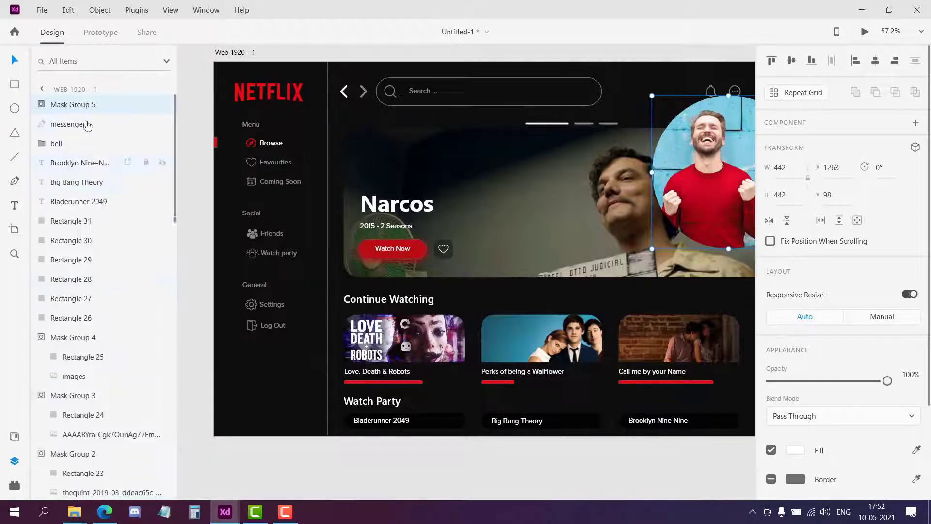
pyautogui.click(103, 107)
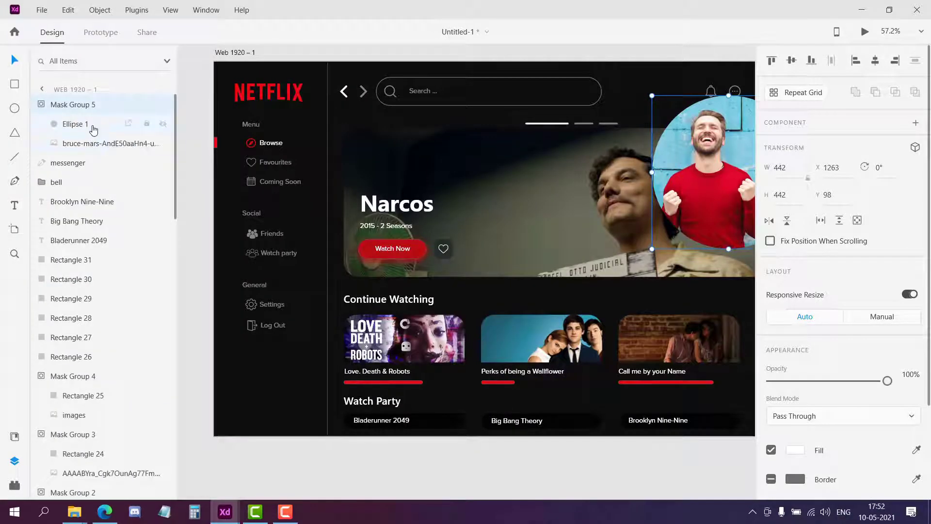
pyautogui.click(90, 143)
pyautogui.click(14, 462)
pyautogui.moveTo(592, 200); pyautogui.dragTo(612, 199)
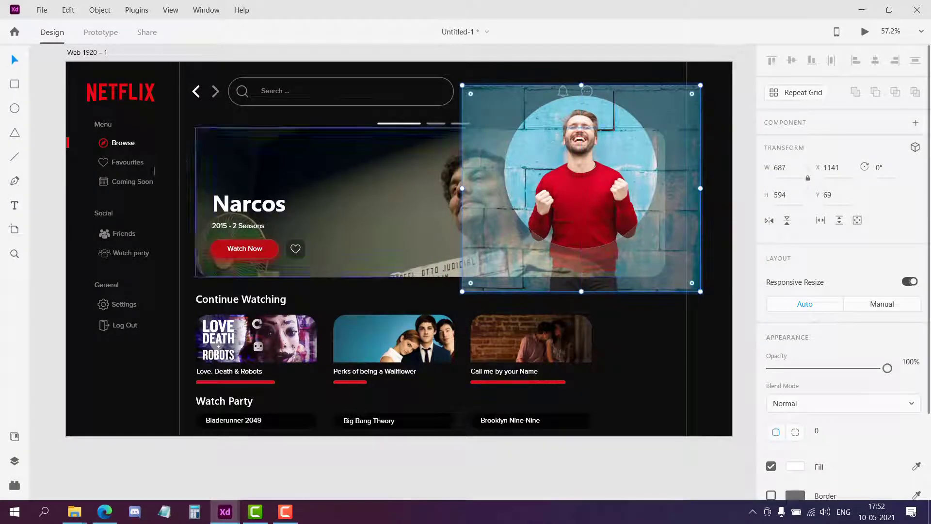
pyautogui.click(475, 71)
# - Scale the masked profile picture to 83 × 83 and place it in the header beside the bell and chat icons
pyautogui.click(18, 463)
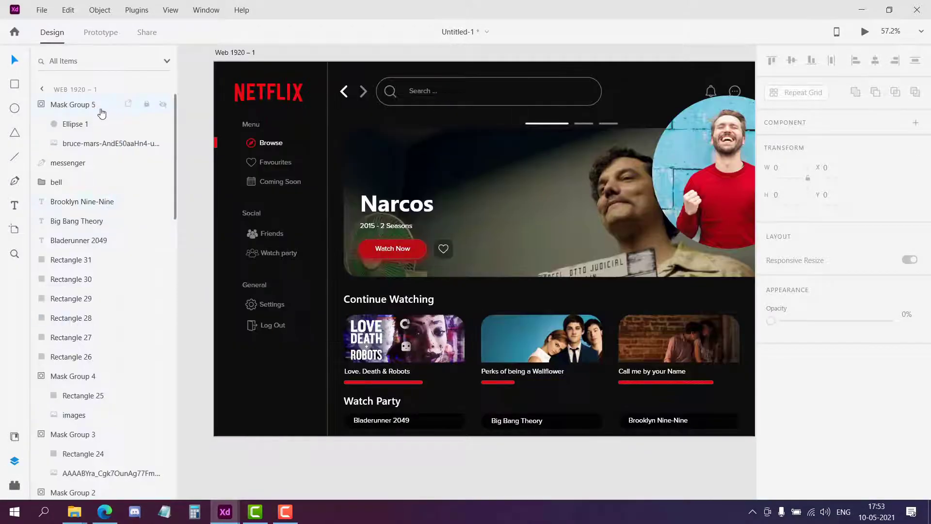
pyautogui.click(73, 103)
pyautogui.click(15, 462)
pyautogui.moveTo(656, 97); pyautogui.dragTo(594, 94)
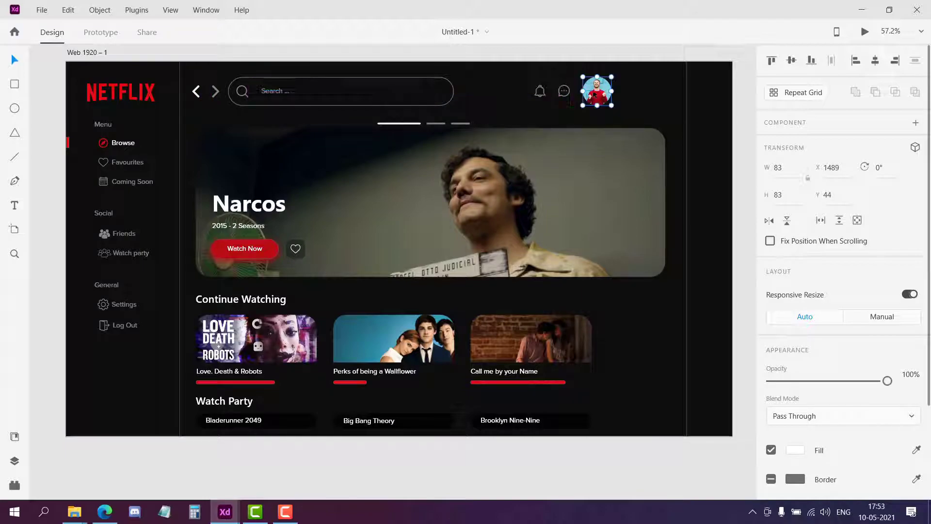
pyautogui.click(643, 120)
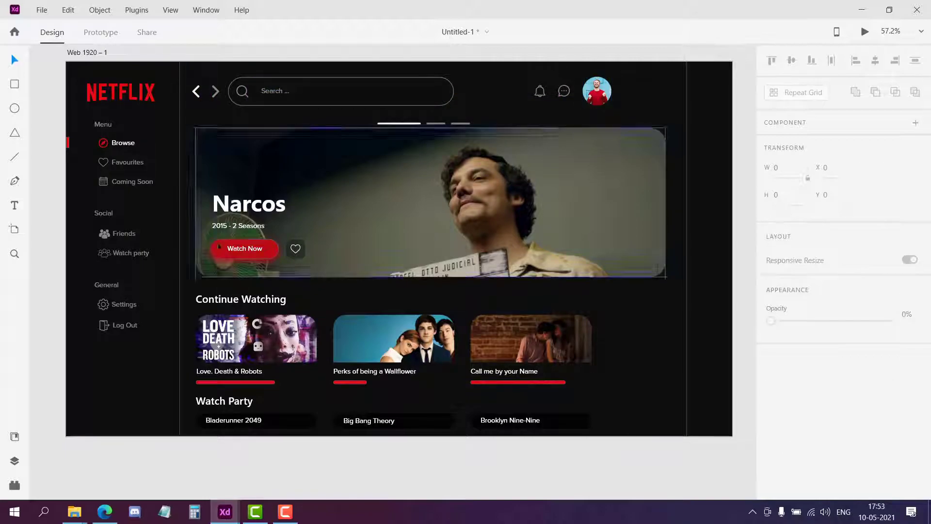
# - Duplicate a sidebar label beside the profile picture, change its text to "Welcome" and align it with the picture's upper half
pyautogui.moveTo(140, 183); pyautogui.dragTo(645, 92)
pyautogui.doubleClick(645, 91)
pyautogui.write('Welcome')
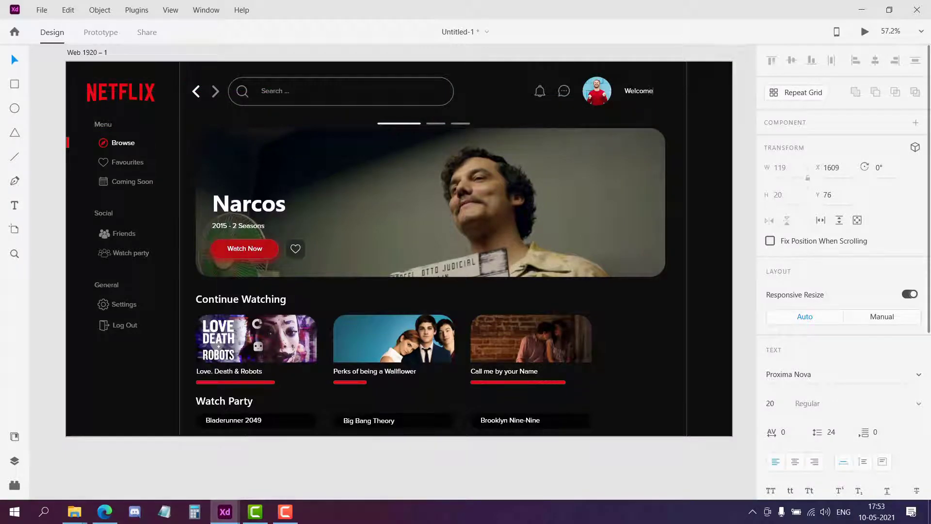
pyautogui.click(18, 52)
pyautogui.moveTo(647, 92); pyautogui.dragTo(645, 90)
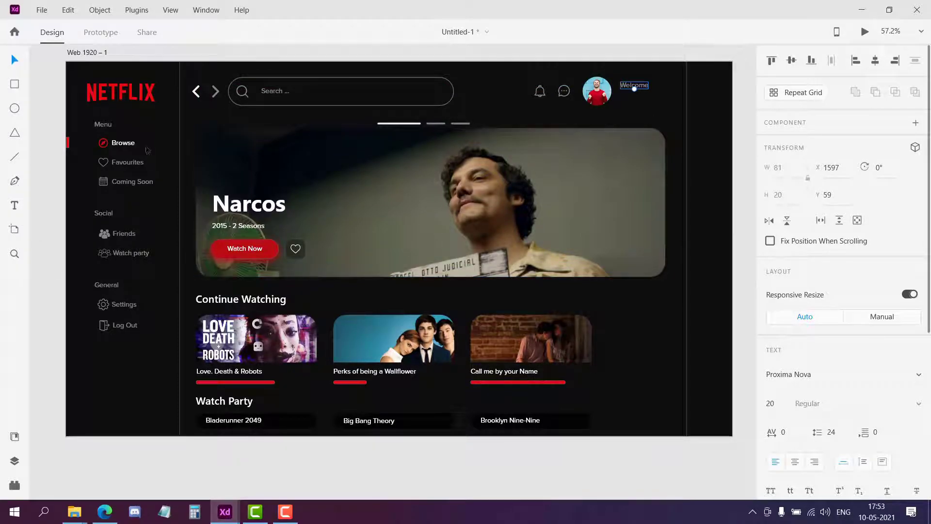
# - Duplicate the white Browse label, replace its text with the profile's first name and place it under "Welcome"
pyautogui.moveTo(127, 146); pyautogui.dragTo(651, 110)
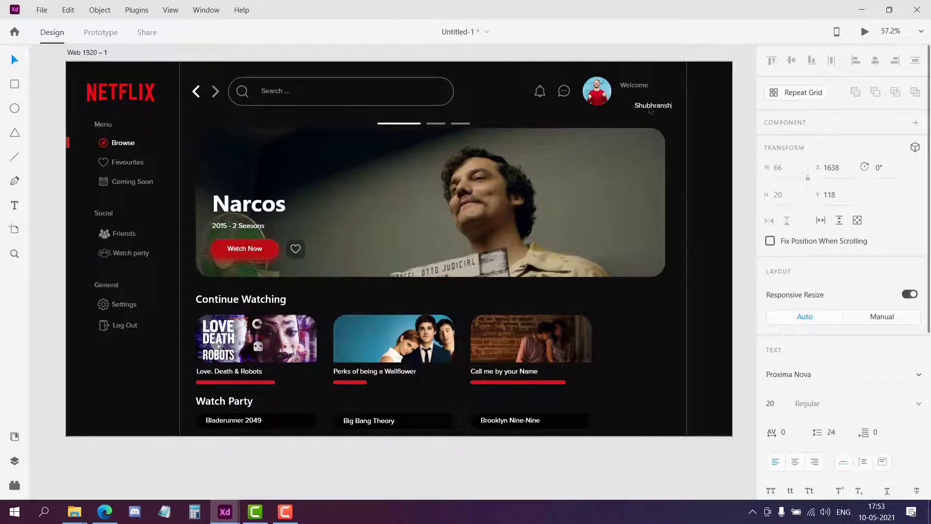
pyautogui.press('Escape')
pyautogui.moveTo(667, 109); pyautogui.dragTo(650, 98)
pyautogui.click(650, 112)
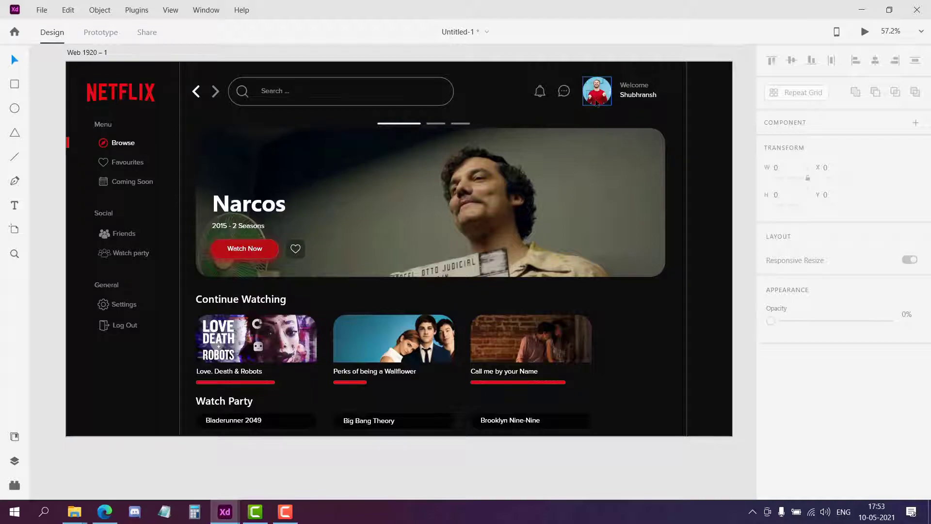
# - Draw a second circle over the Narcos banner and size it to 442 × 442
pyautogui.click(14, 111)
pyautogui.moveTo(358, 144); pyautogui.dragTo(504, 291)
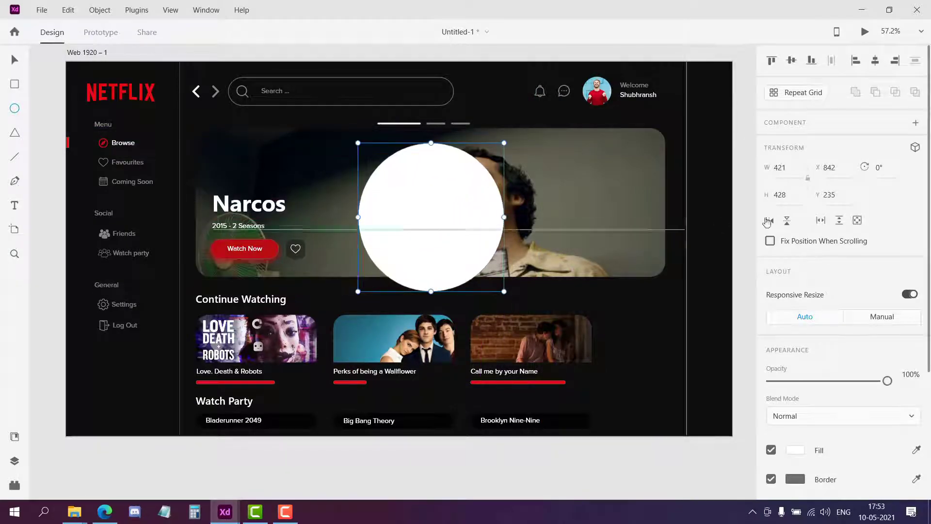
pyautogui.write('4')
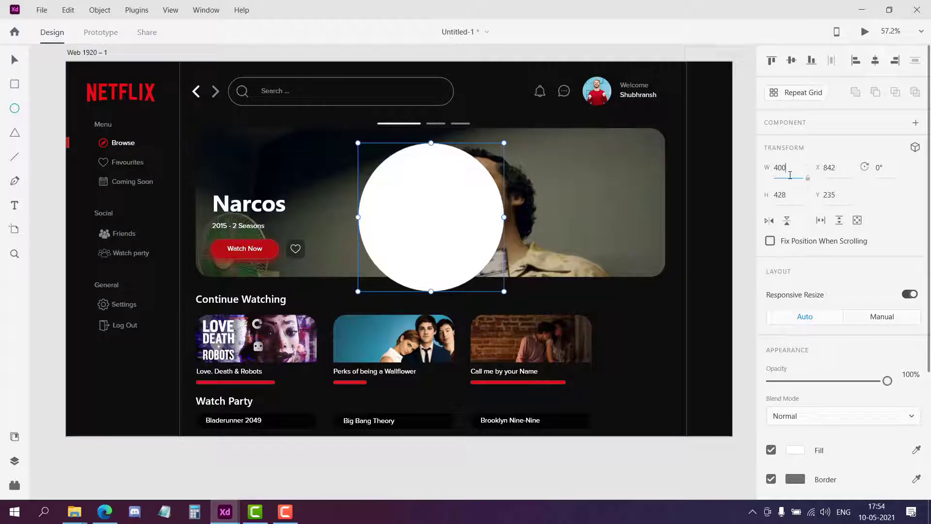
pyautogui.write('42')
pyautogui.click(792, 195)
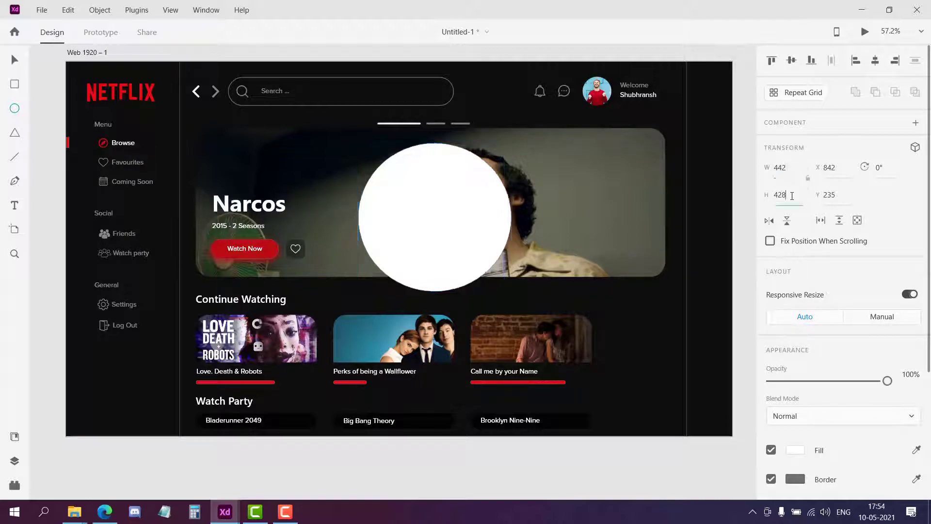
pyautogui.write('442')
pyautogui.press('Return')
# - Shrink the circle to 94 × 94, move it into the narrow right-hand column and duplicate it into a vertical row of four
pyautogui.press('v')
pyautogui.moveTo(422, 202); pyautogui.dragTo(603, 231)
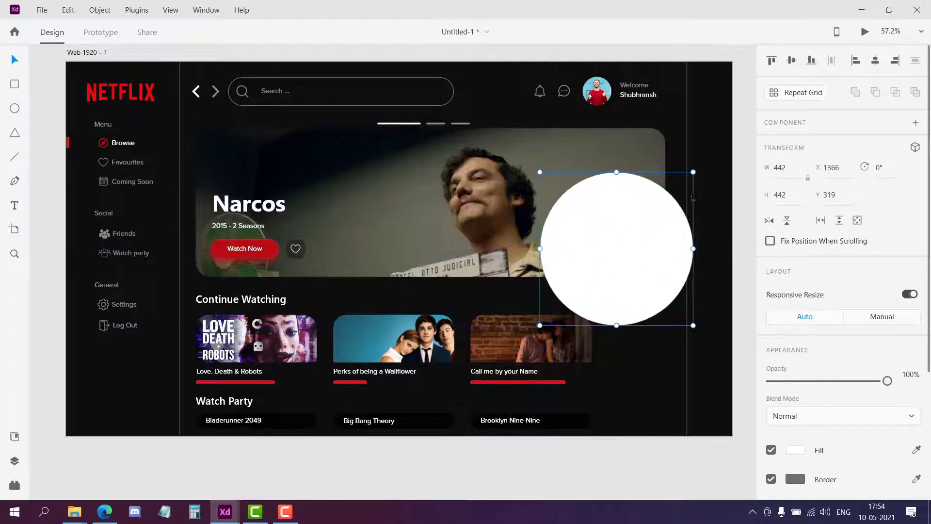
pyautogui.moveTo(693, 172); pyautogui.dragTo(621, 237)
pyautogui.hotkey('ctrl', 'z')
pyautogui.moveTo(689, 177); pyautogui.dragTo(713, 296)
pyautogui.press('Escape')
pyautogui.click(714, 154)
# - Import the portrait of the red-haired woman from the Netflix folder
pyautogui.click(42, 9)
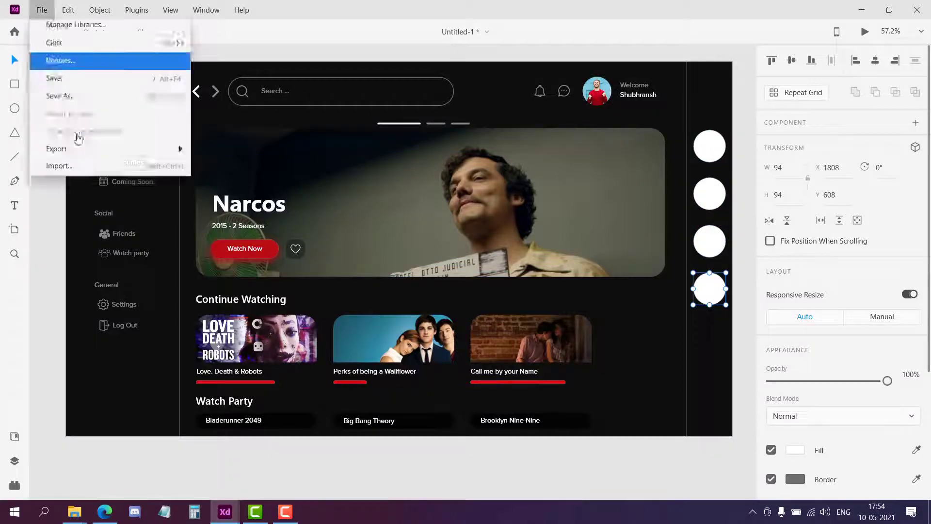
pyautogui.click(356, 197)
pyautogui.hotkey('ctrl', 'shift', 'i')
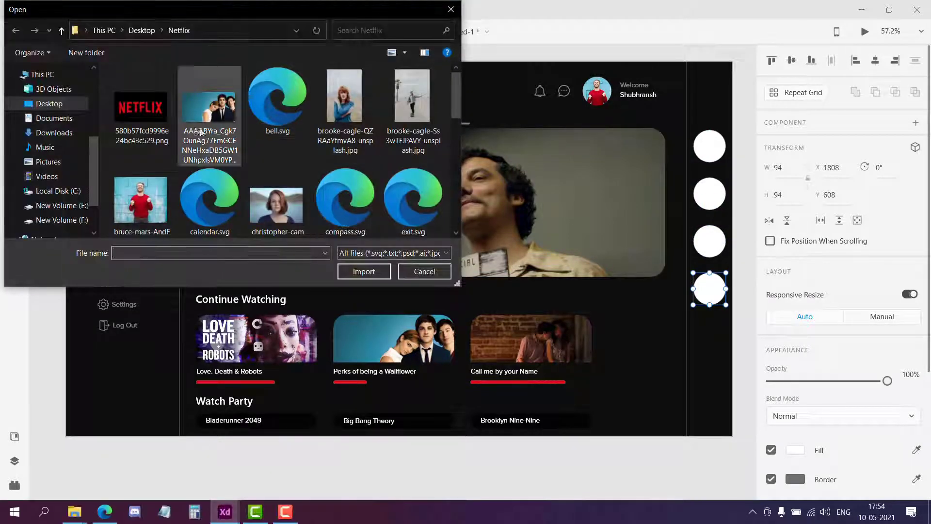
pyautogui.click(362, 109)
pyautogui.click(367, 272)
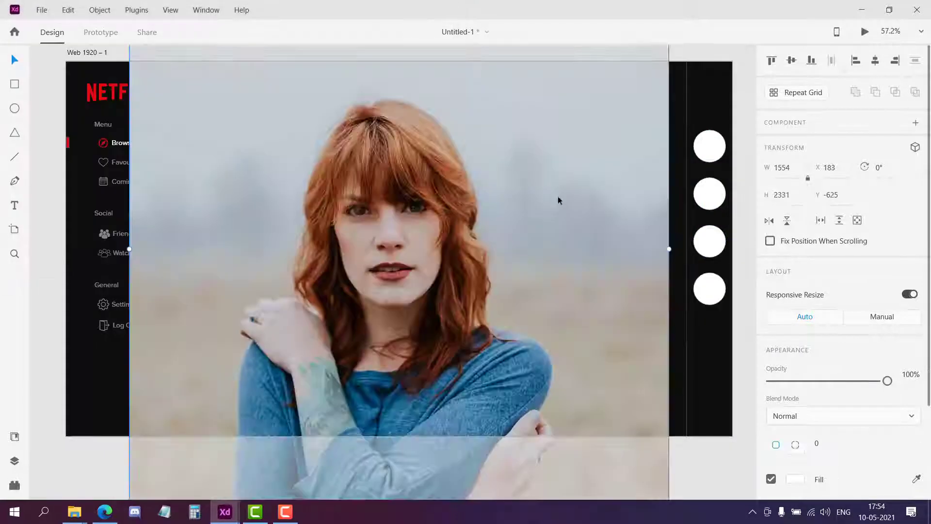
# - Reposition the woman's portrait and fill the four column circles with masked portrait photos
pyautogui.moveTo(600, 213); pyautogui.dragTo(628, 186)
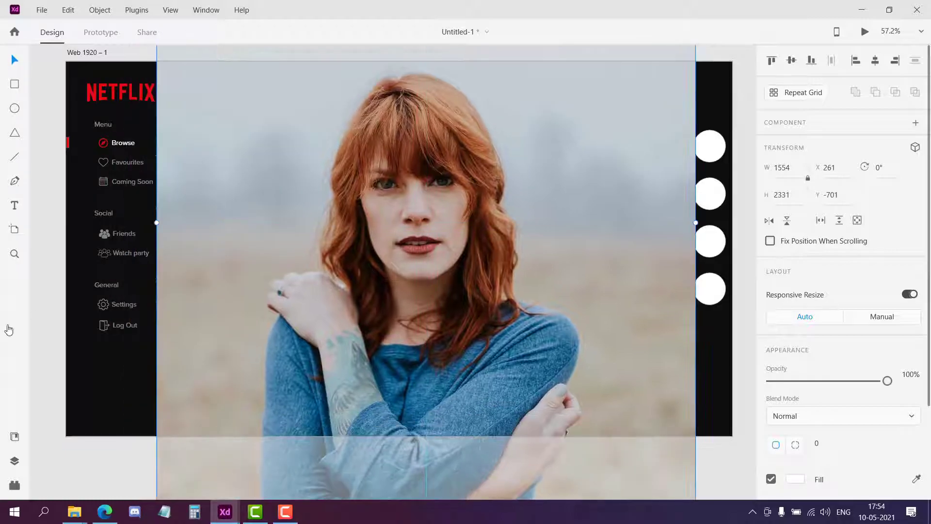
pyautogui.moveTo(339, 310); pyautogui.dragTo(373, 290)
pyautogui.click(14, 461)
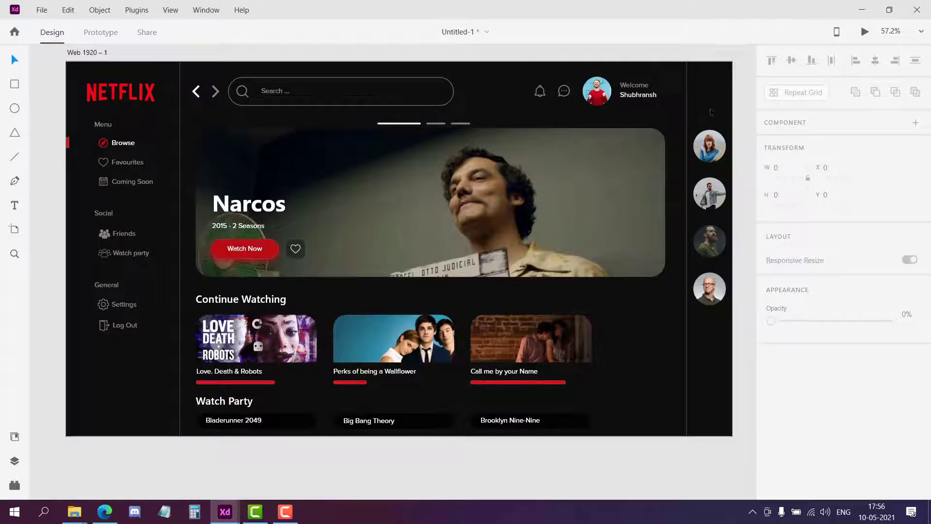
# - Select all four portrait circles in the right-hand column and move them down slightly together
pyautogui.click(709, 111)
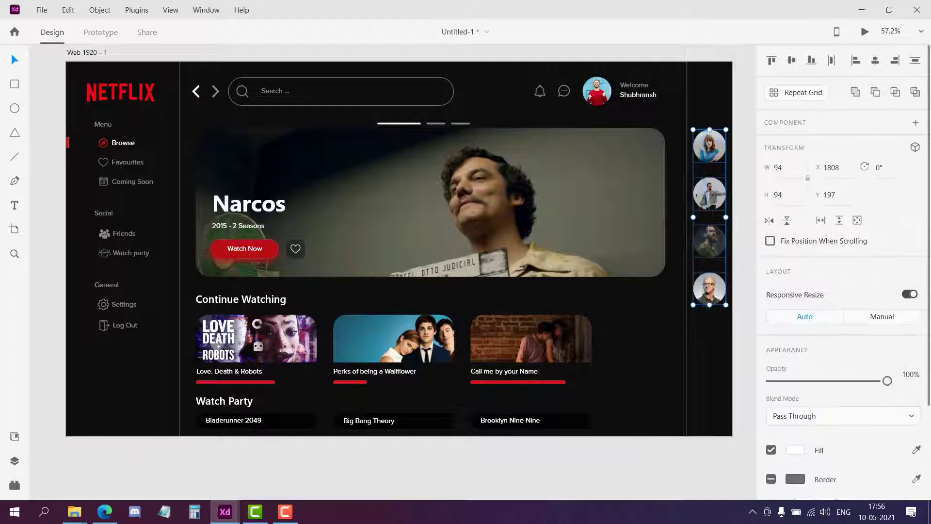
pyautogui.moveTo(712, 155); pyautogui.dragTo(714, 170)
pyautogui.click(718, 120)
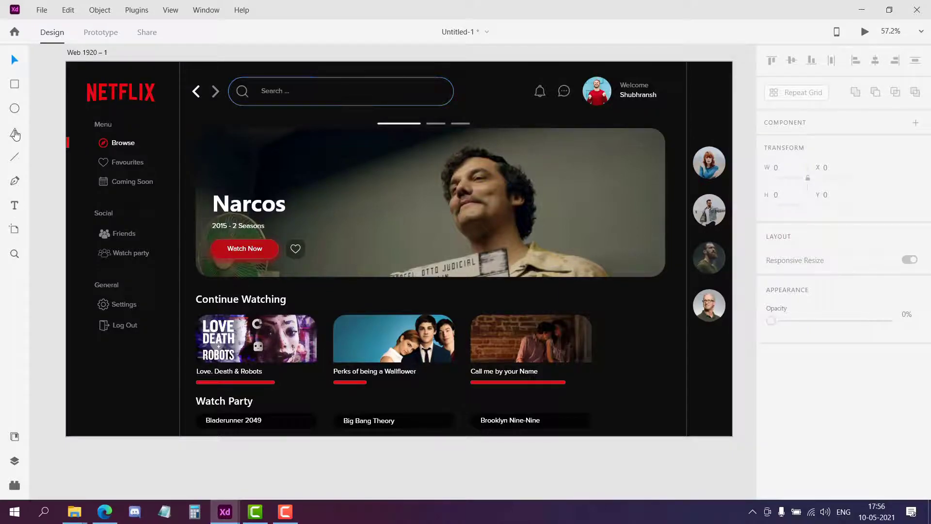
# - Draw a circle over the middle of the dashboard and set its size to 442 × 442
pyautogui.click(14, 108)
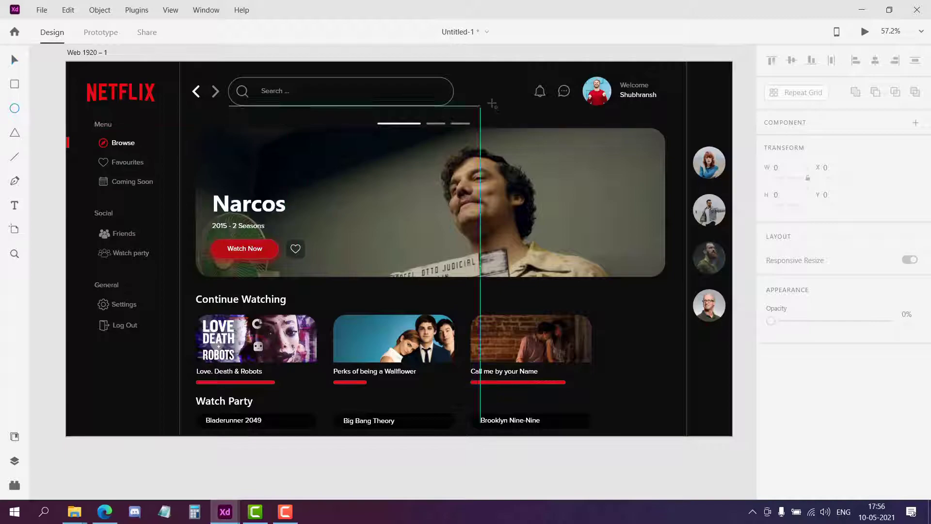
pyautogui.moveTo(358, 191); pyautogui.dragTo(534, 362)
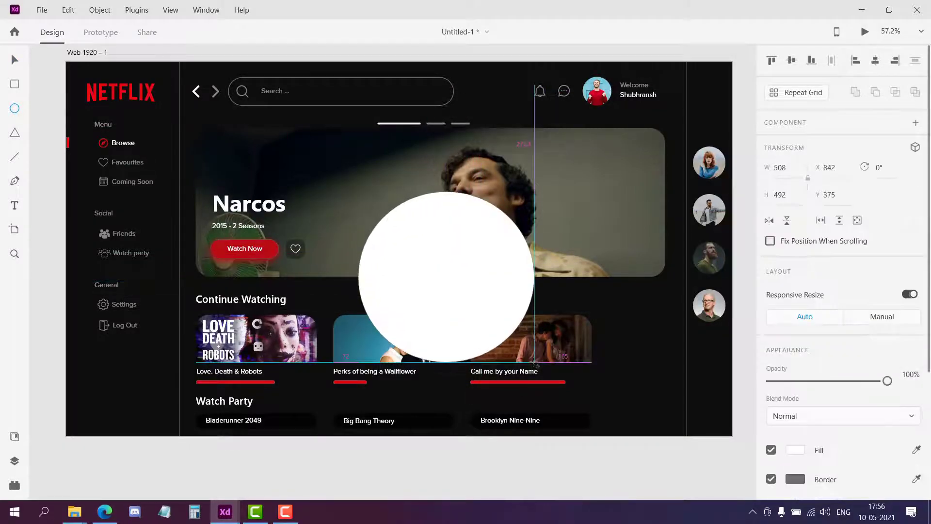
pyautogui.click(791, 168)
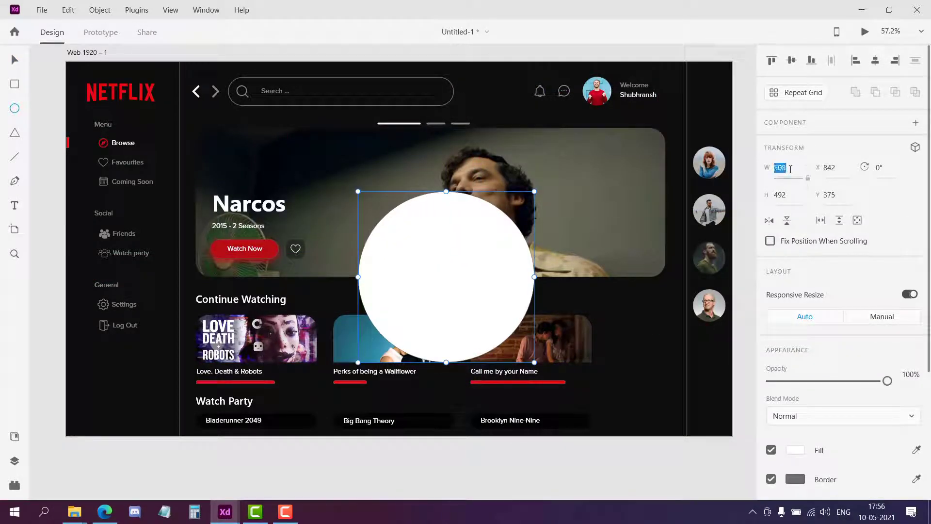
pyautogui.doubleClick(786, 196)
pyautogui.write('442')
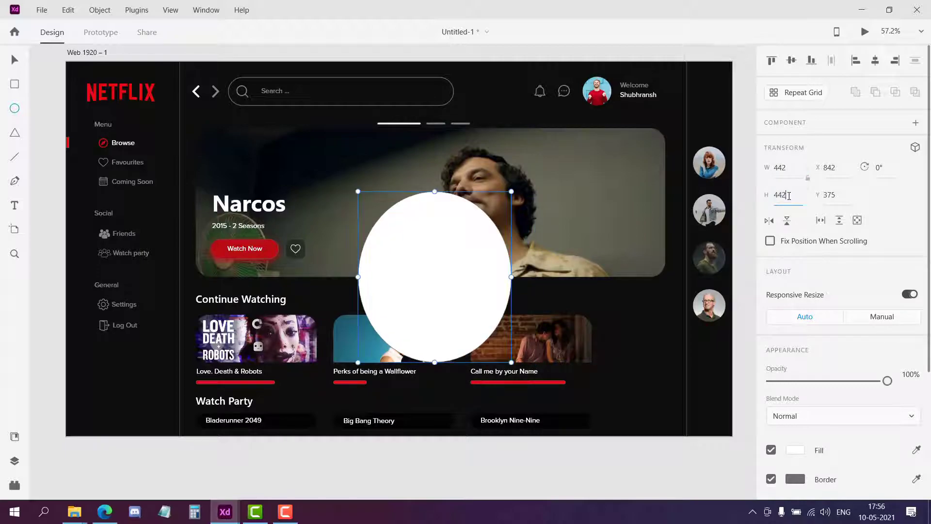
pyautogui.press('Return')
# - Remove the circle's fill and give it a border of size 5
pyautogui.scroll(-3, 818, 397)
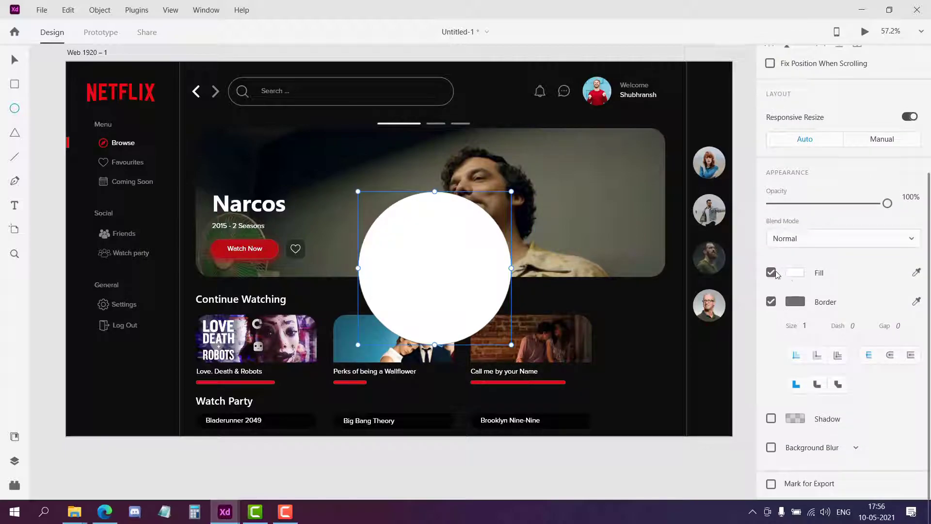
pyautogui.click(772, 273)
pyautogui.click(771, 301)
pyautogui.scroll(2, 787, 304)
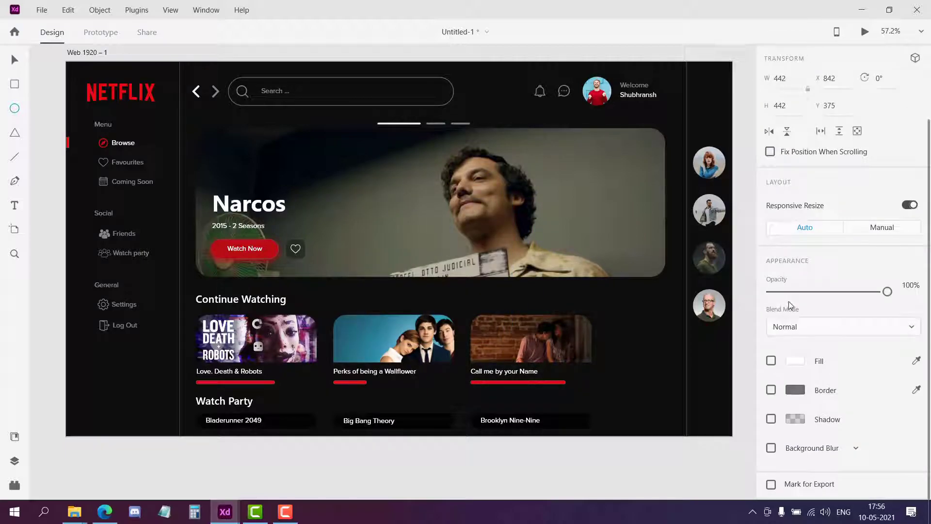
pyautogui.click(771, 390)
pyautogui.click(795, 390)
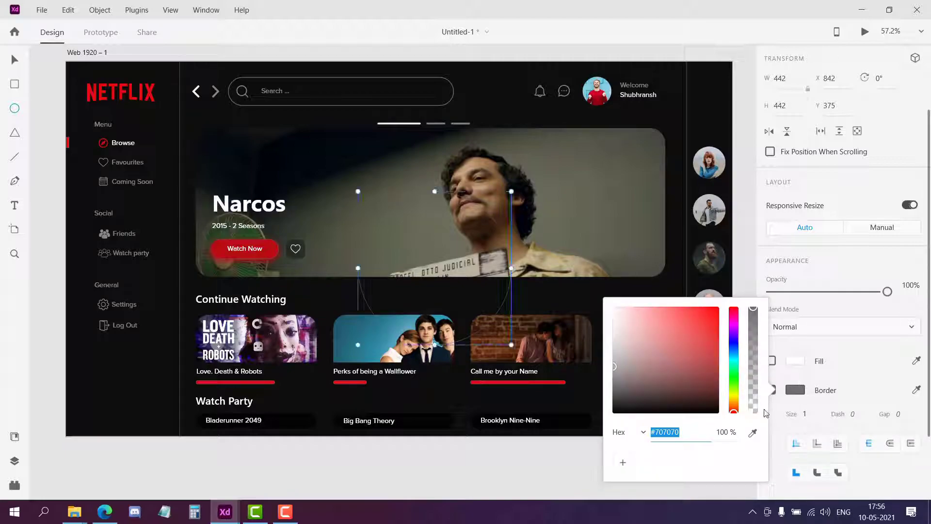
pyautogui.click(806, 416)
pyautogui.write('5')
pyautogui.press('Return')
pyautogui.scroll(-2, 796, 320)
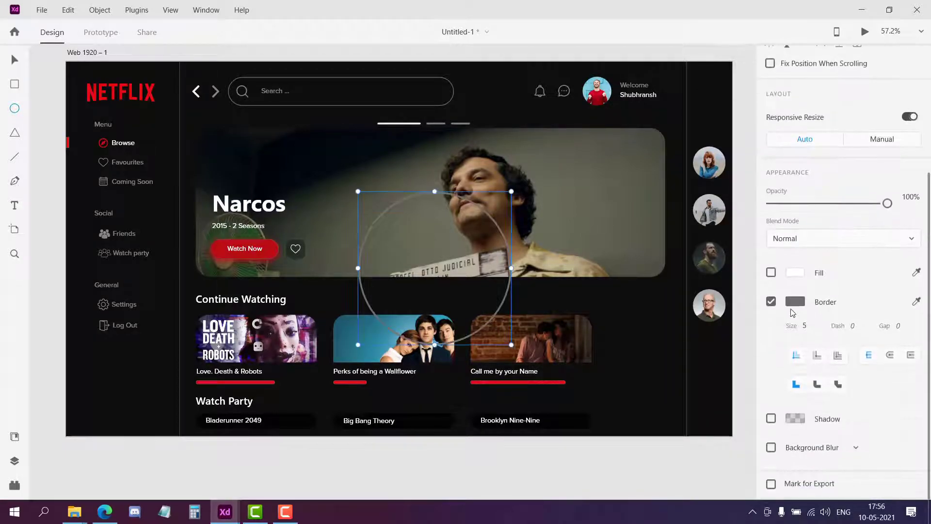
# - Set the circle's border colour to the Netflix red #E50914
pyautogui.click(795, 301)
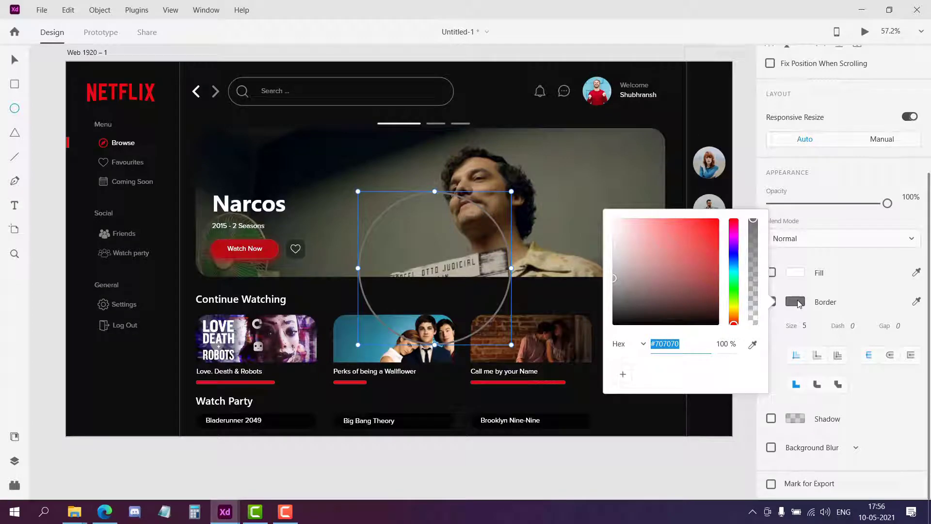
pyautogui.write('e50914')
pyautogui.press('Return')
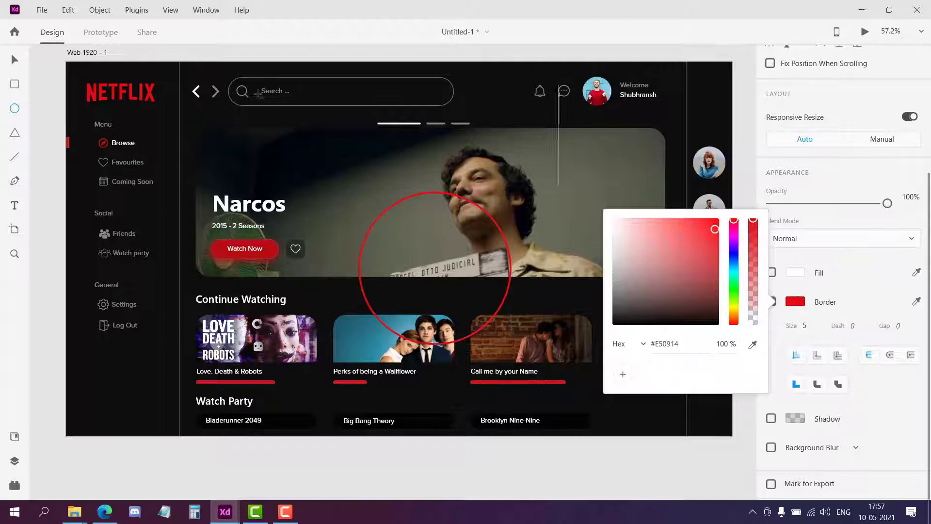
# - Shrink the red ring to about 89 × 89 and fit it around the profile photo in the header
pyautogui.click(15, 59)
pyautogui.moveTo(512, 202); pyautogui.dragTo(609, 76)
pyautogui.moveTo(589, 108); pyautogui.dragTo(591, 108)
pyautogui.click(620, 111)
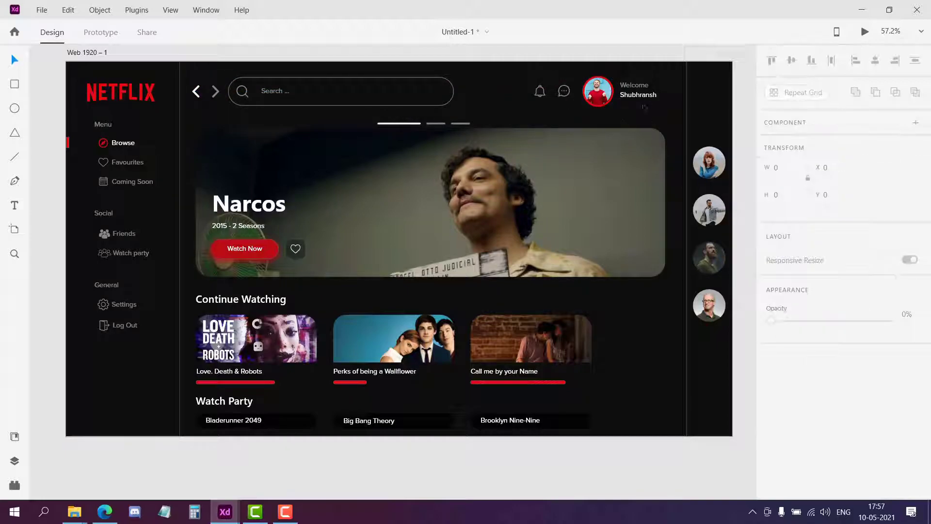
# - Copy the red ring onto the first two friend avatars, enlarging it to about 95 × 95 to frame them
pyautogui.click(608, 108)
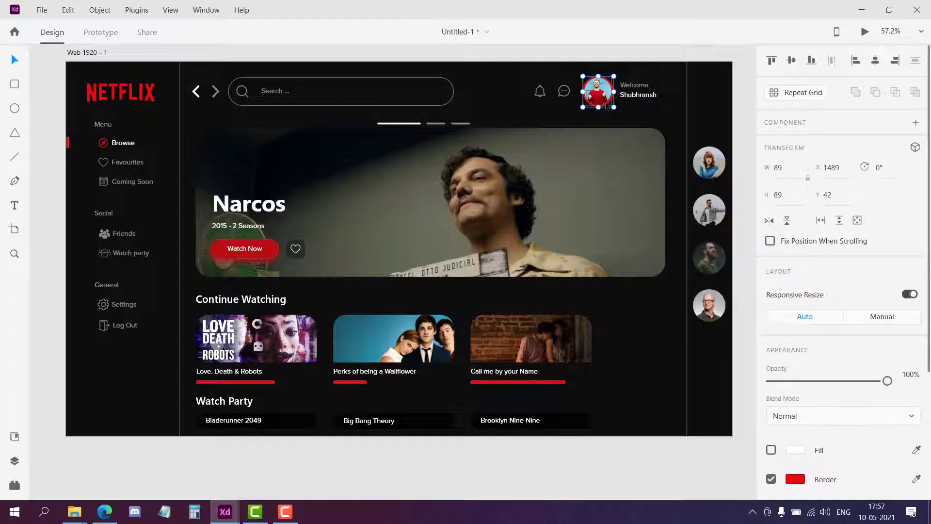
pyautogui.moveTo(607, 107); pyautogui.dragTo(723, 175)
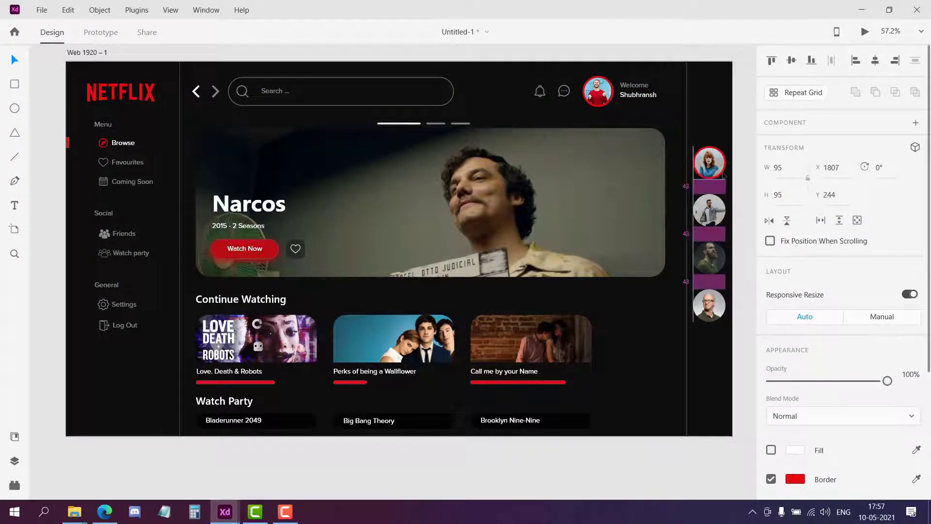
pyautogui.click(721, 140)
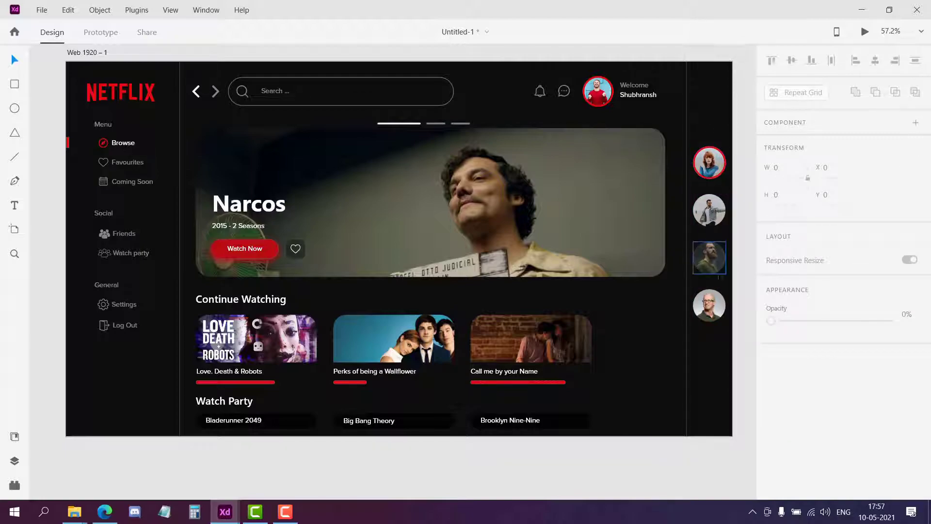
pyautogui.click(719, 179)
pyautogui.moveTo(719, 179); pyautogui.dragTo(718, 226)
pyautogui.click(712, 234)
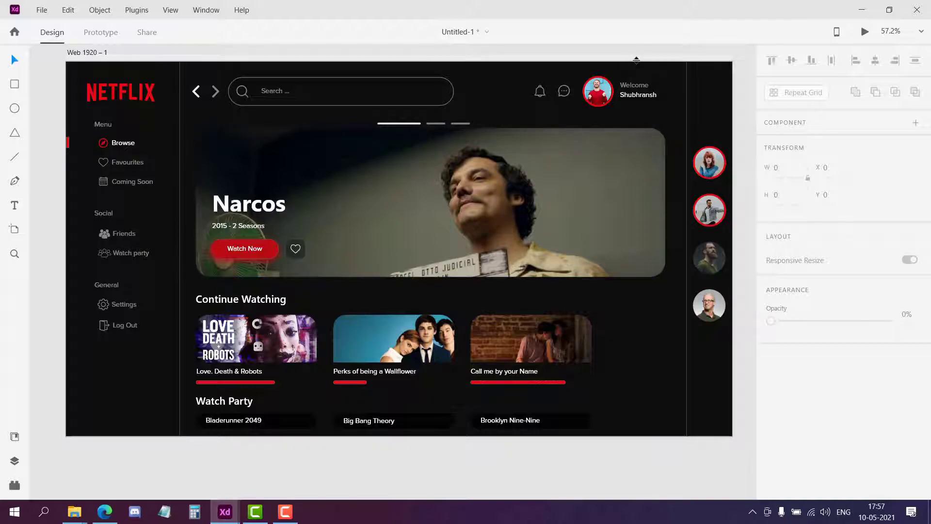
# - Place a 28 × 28 copy of the third friend avatar on the Bladerunner 2049 card and raise its layer to the top
pyautogui.click(704, 264)
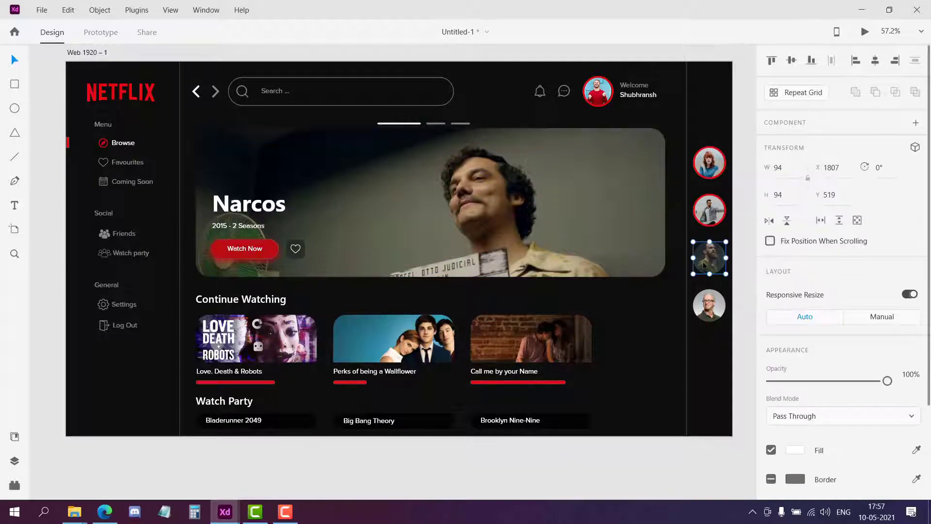
pyautogui.moveTo(704, 264); pyautogui.dragTo(288, 420)
pyautogui.click(289, 425)
pyautogui.click(15, 460)
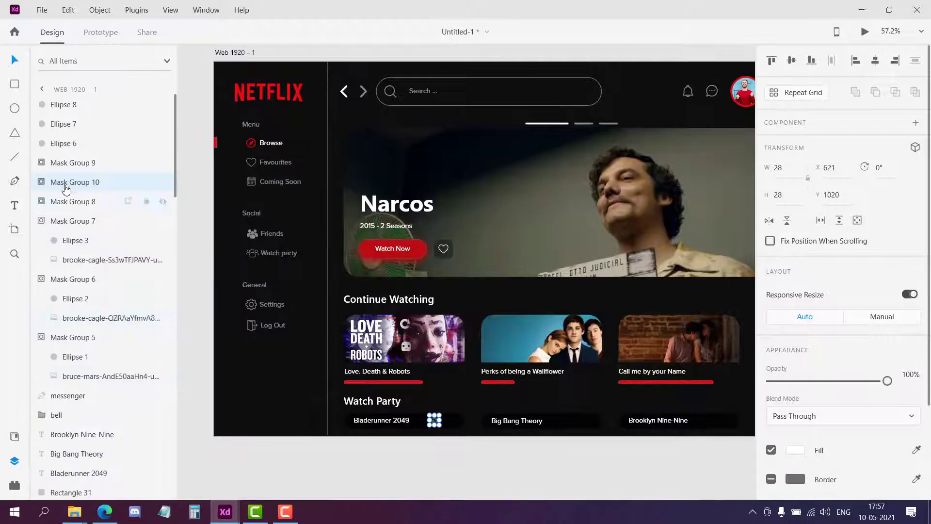
pyautogui.moveTo(89, 102); pyautogui.dragTo(78, 98)
pyautogui.click(14, 460)
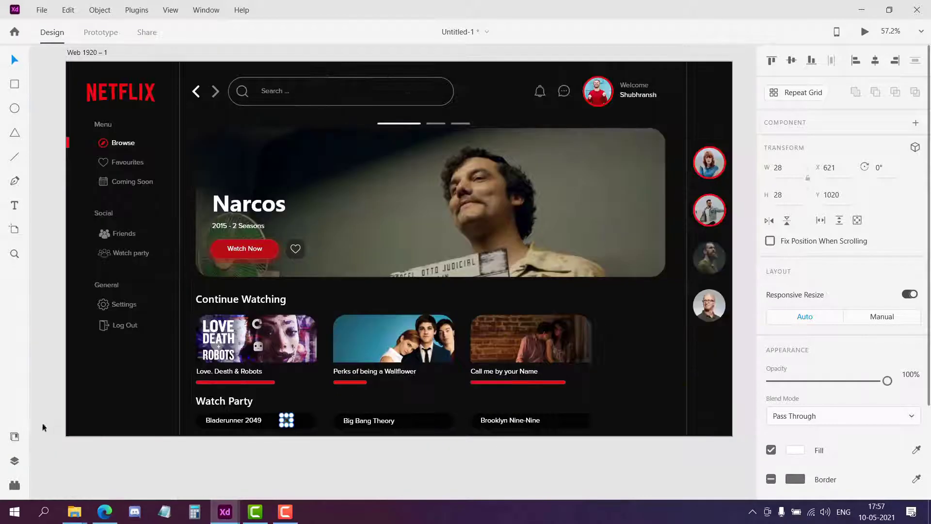
# - Add small copies of the friend avatars beside the titles on the three Watch Party cards
pyautogui.click(708, 304)
pyautogui.moveTo(708, 304); pyautogui.dragTo(345, 387)
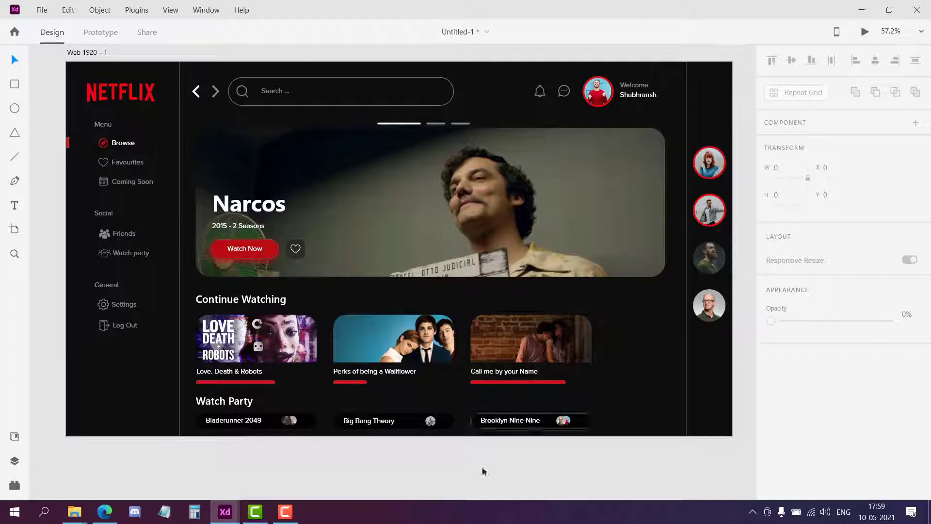
pyautogui.click(929, 512)
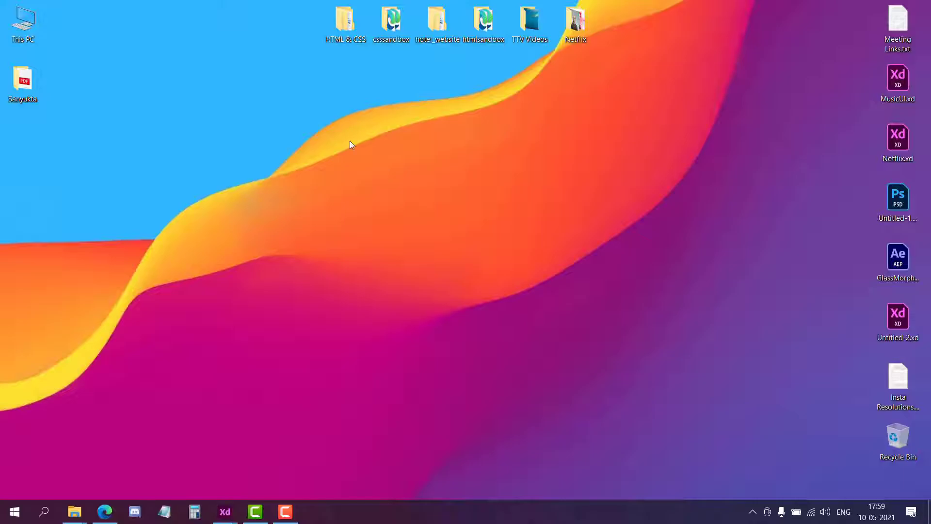
pyautogui.rightClick(408, 128)
pyautogui.click(445, 160)
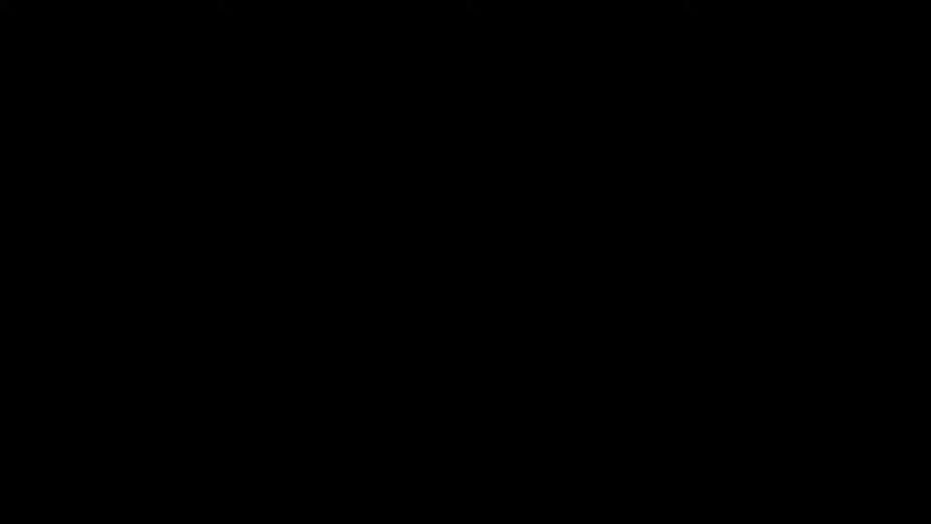